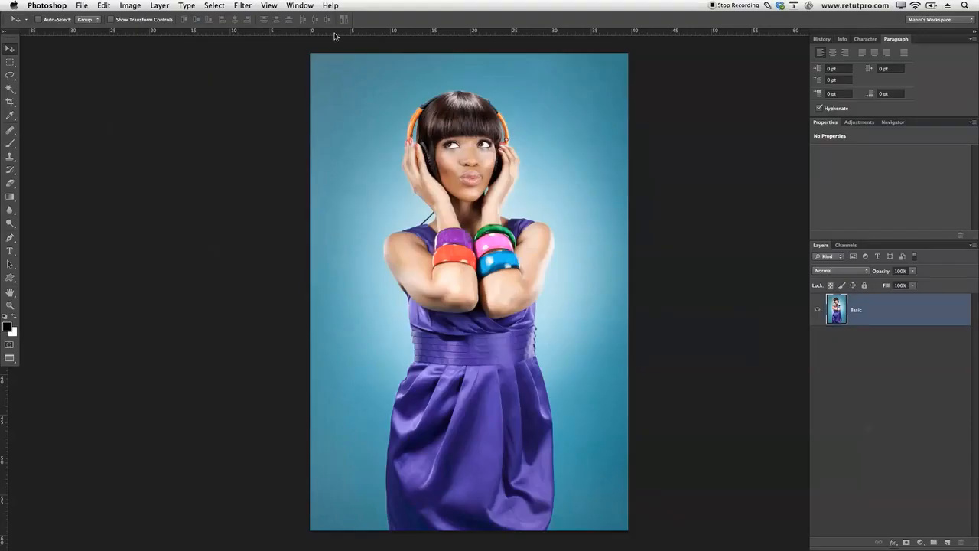
# Place guides along all four edges of the portrait image
pyautogui.moveTo(334, 36); pyautogui.dragTo(338, 53)
pyautogui.moveTo(5, 403); pyautogui.dragTo(310, 358)
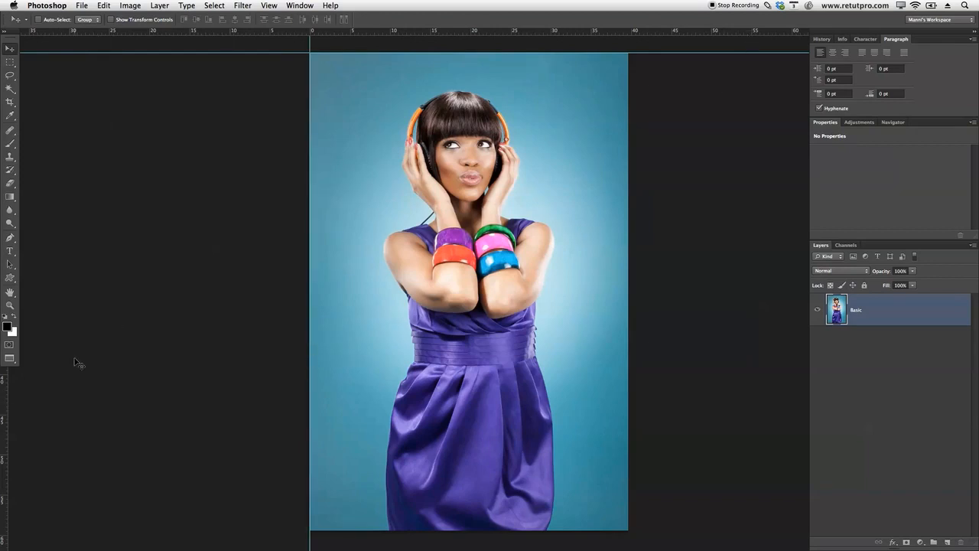
pyautogui.moveTo(5, 407); pyautogui.dragTo(628, 361)
pyautogui.moveTo(594, 34); pyautogui.dragTo(597, 531)
# Add a new horizontal guide at the 50% position of the image
pyautogui.click(270, 5)
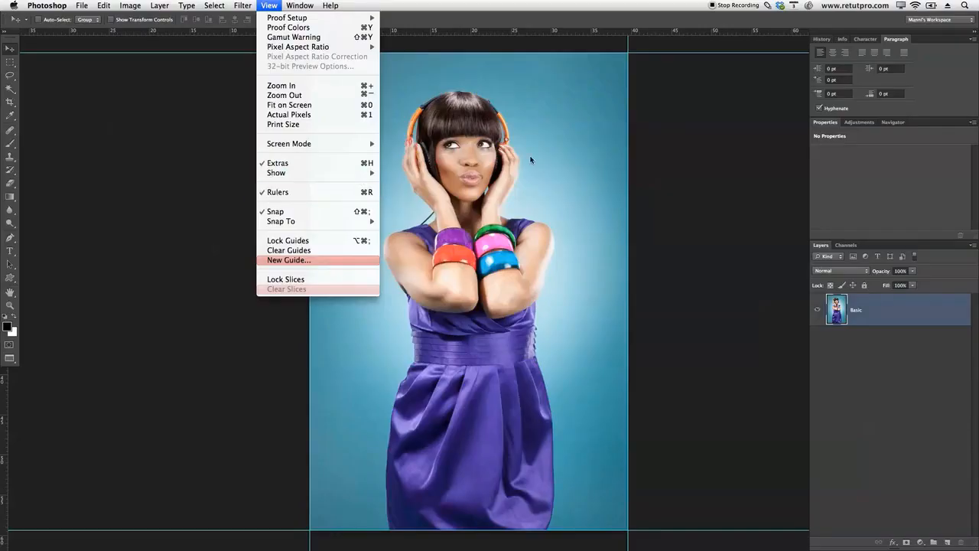
pyautogui.click(682, 41)
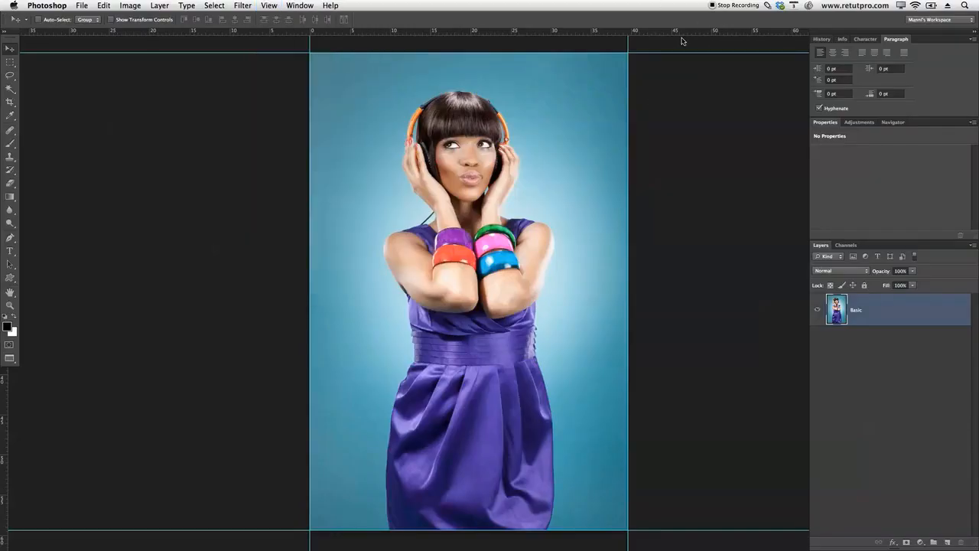
pyautogui.click(297, 6)
pyautogui.click(289, 5)
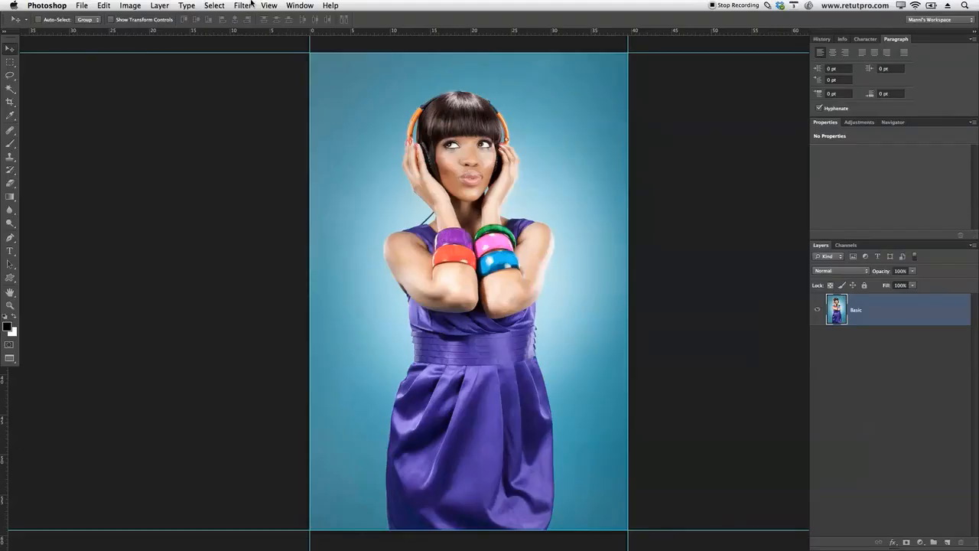
pyautogui.click(268, 5)
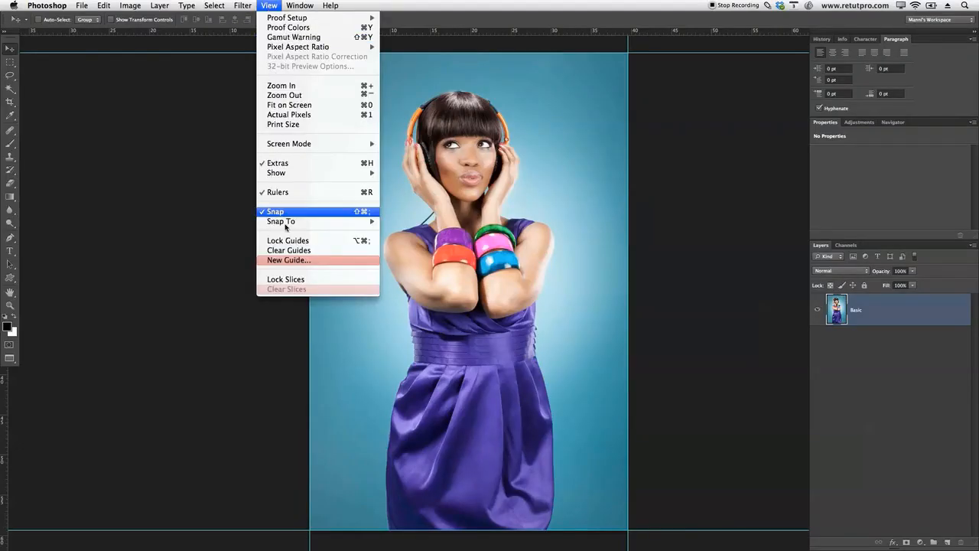
pyautogui.click(294, 260)
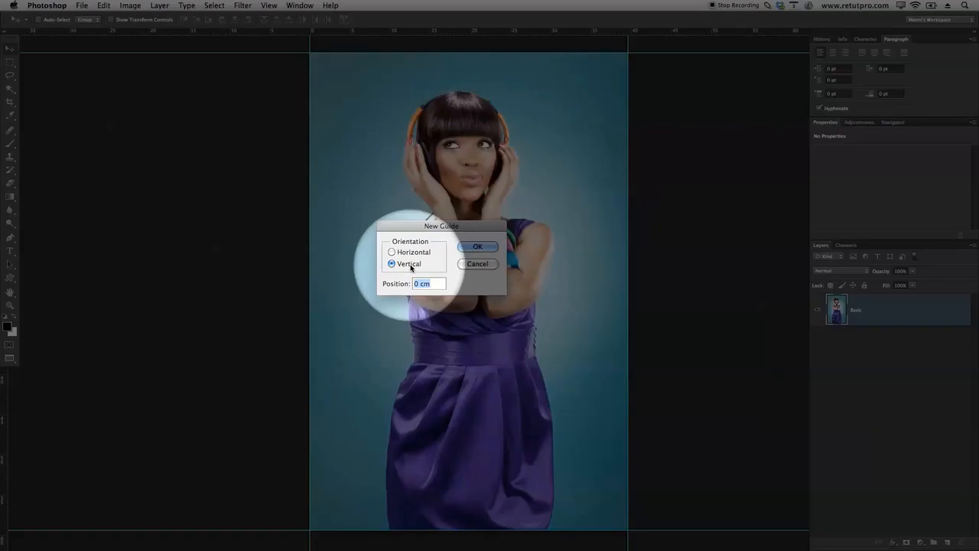
pyautogui.click(413, 252)
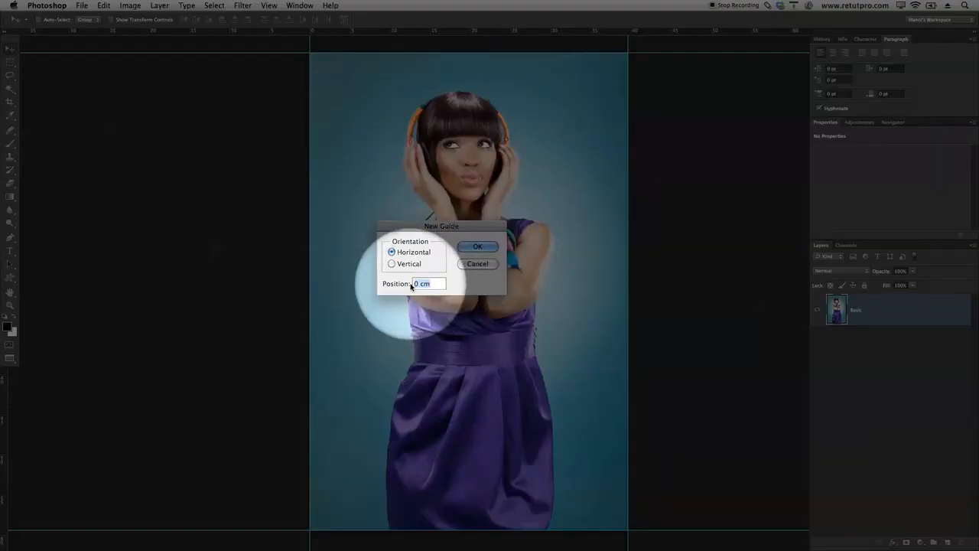
pyautogui.write('50%')
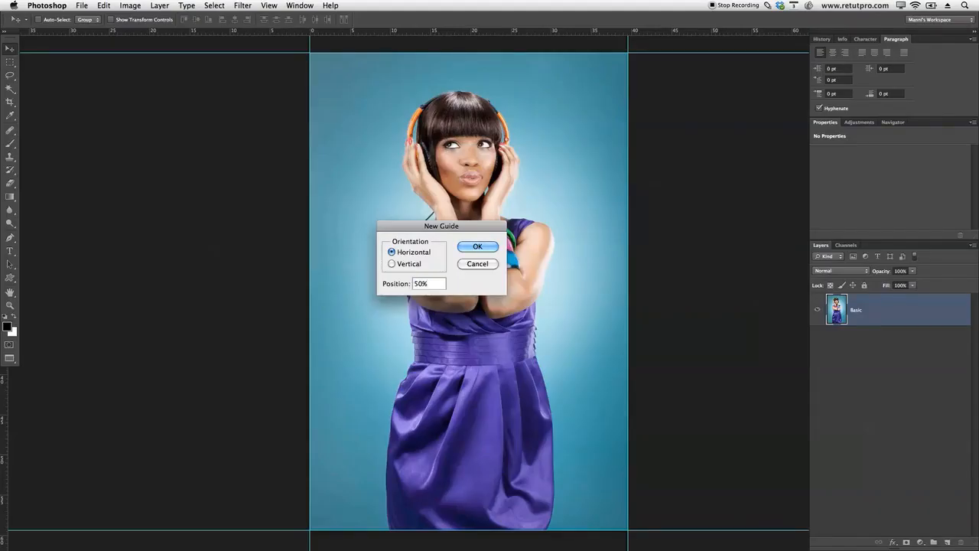
pyautogui.click(479, 248)
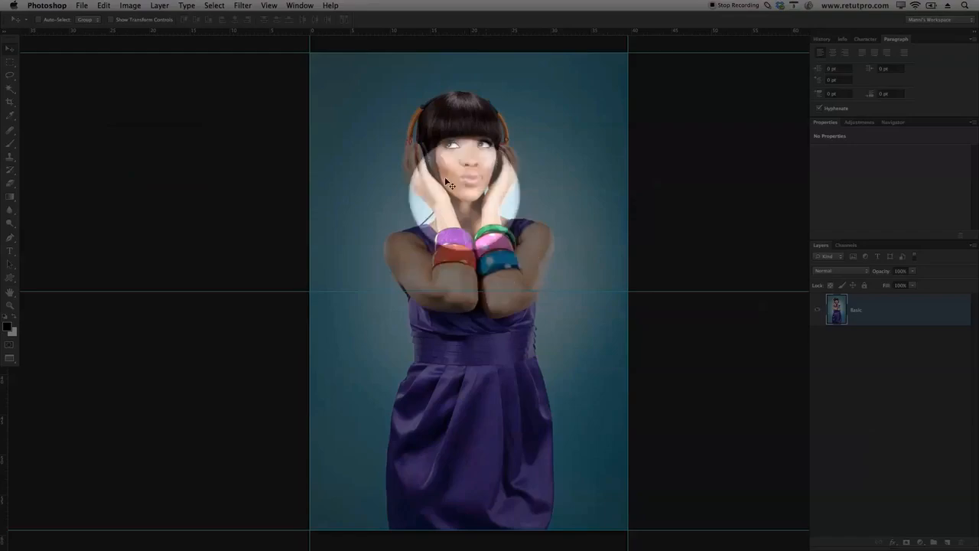
# Add a new vertical guide at the 50% position of the image
pyautogui.click(275, 5)
pyautogui.click(306, 260)
pyautogui.click(421, 265)
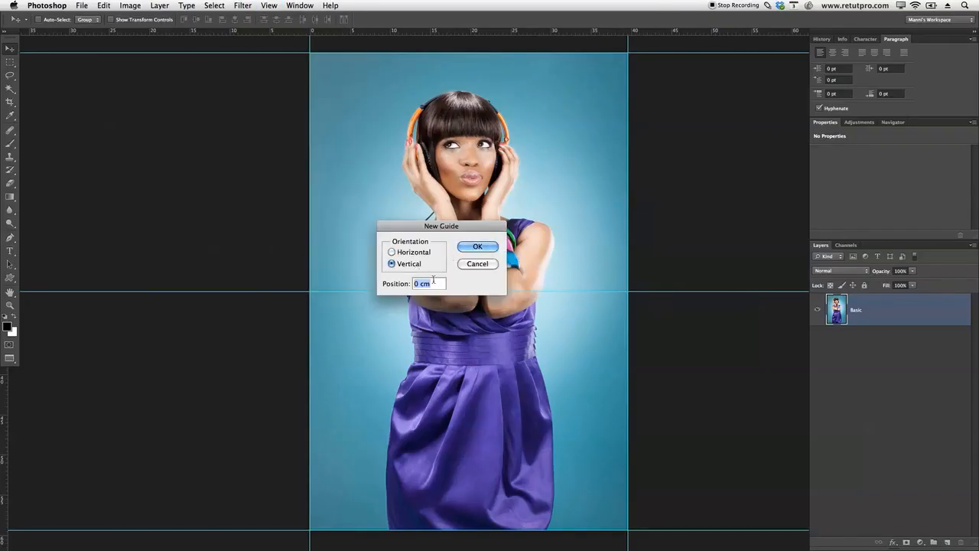
pyautogui.write('50%')
pyautogui.click(483, 246)
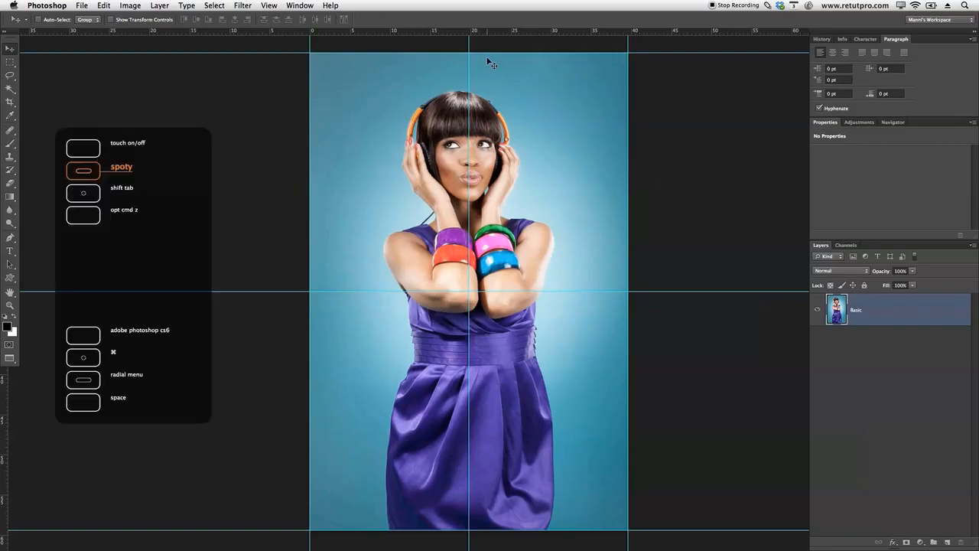
# Activate the Custom Shape tool and examine the diamond frame shape in the shape library
pyautogui.press('F1')
pyautogui.press('F1')
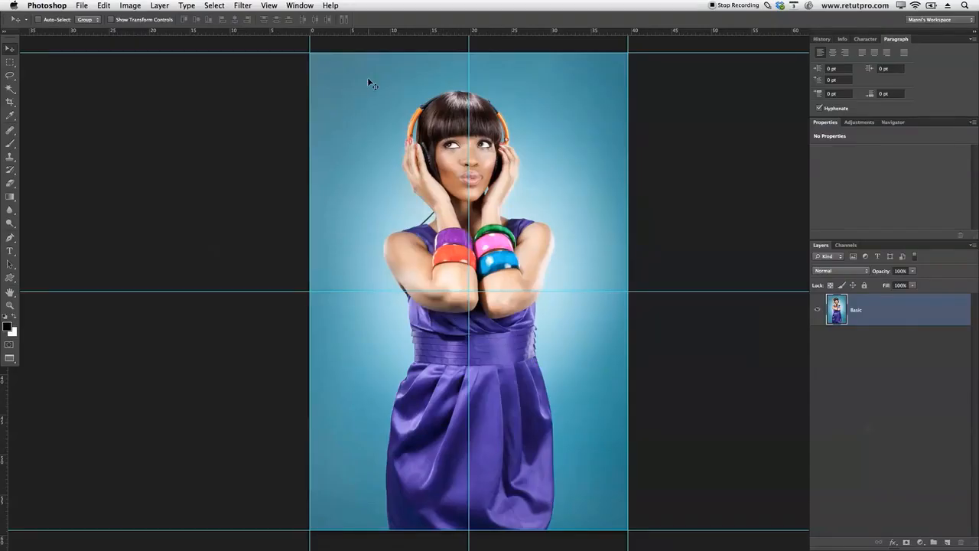
pyautogui.press('F1')
pyautogui.click(10, 278)
pyautogui.press('F1')
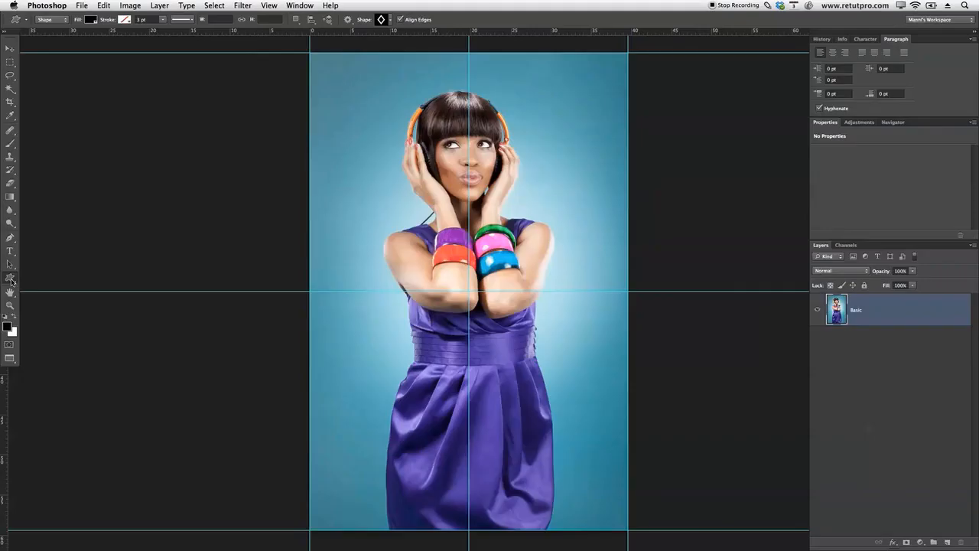
pyautogui.click(390, 20)
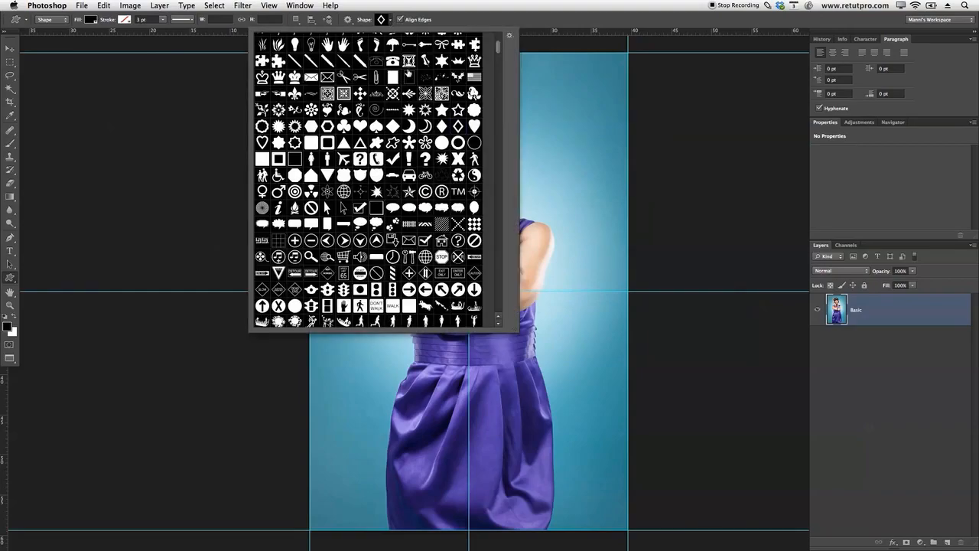
pyautogui.press('F1')
pyautogui.press('F1')
pyautogui.press('F1')
pyautogui.press('F1')
pyautogui.press('F1')
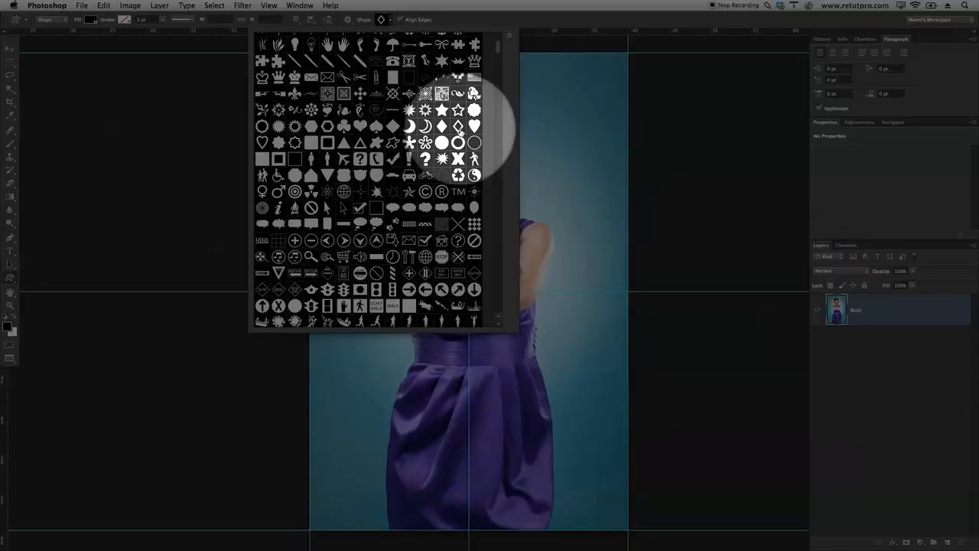
pyautogui.press('F1')
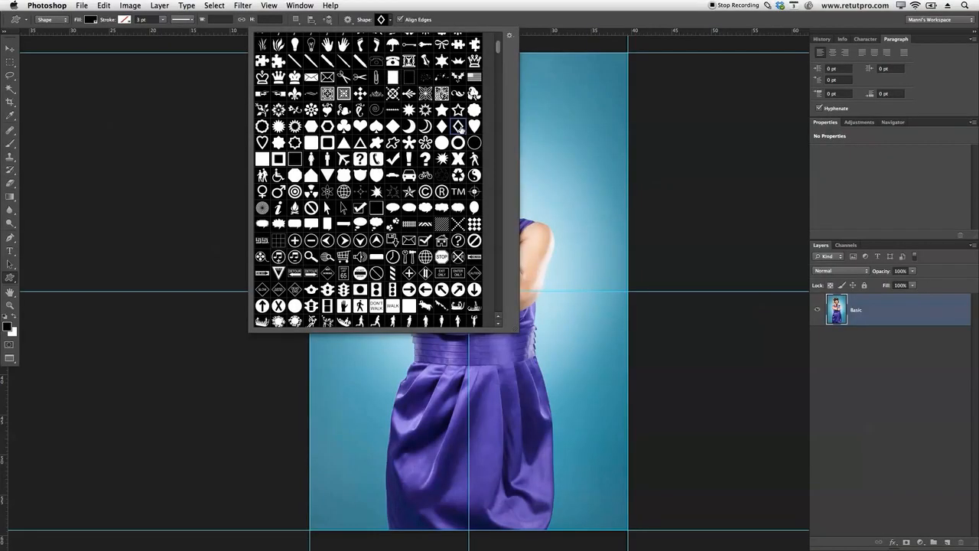
pyautogui.press('F1')
pyautogui.press('F1')
pyautogui.click(616, 34)
pyautogui.press('F1')
pyautogui.press('F1')
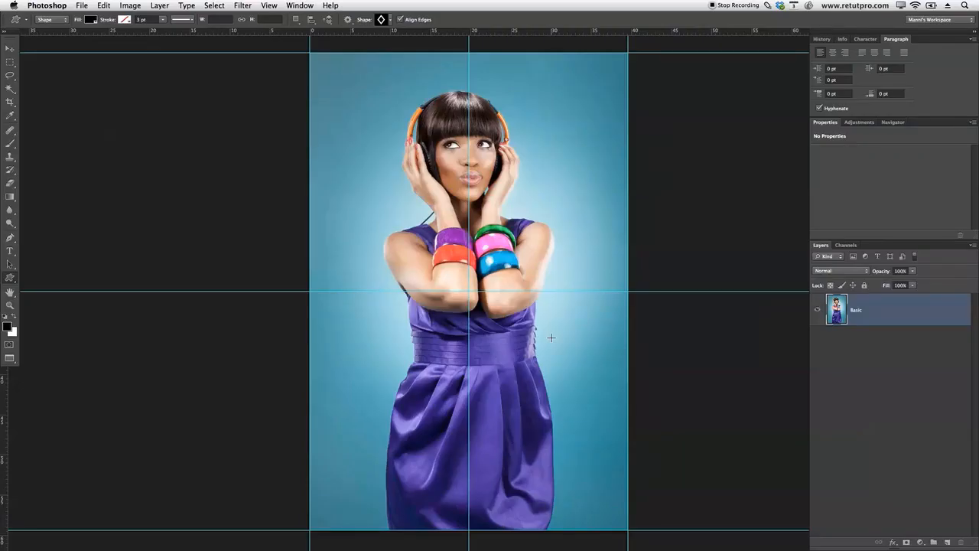
pyautogui.press('F1')
pyautogui.press('F1')
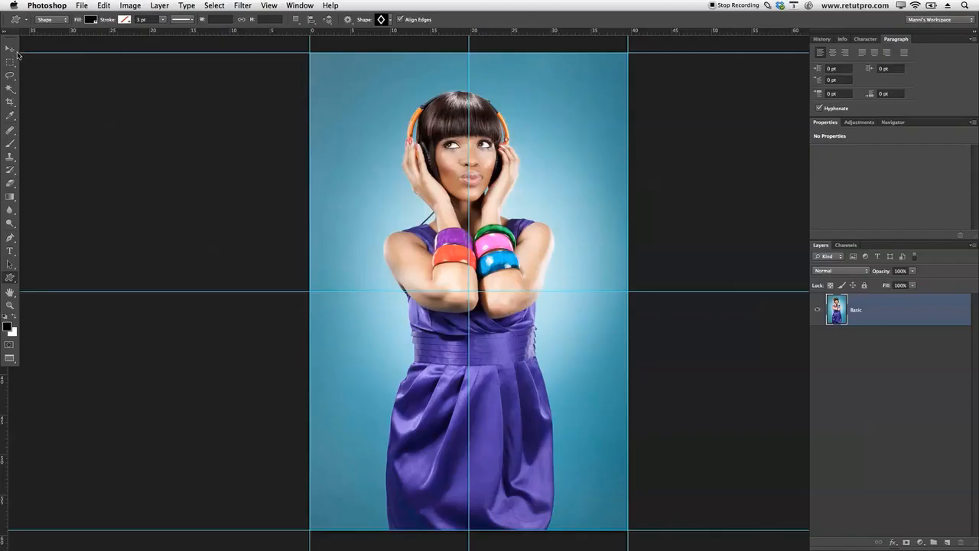
# Place four more guides about 2 cm inside the image edges, one parallel to each edge
pyautogui.click(10, 49)
pyautogui.moveTo(380, 32); pyautogui.dragTo(503, 66)
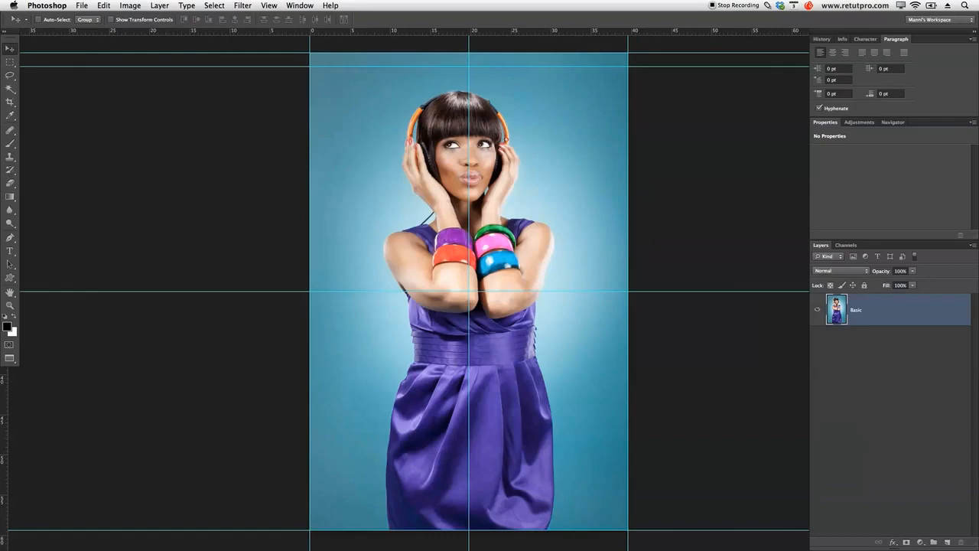
pyautogui.moveTo(7, 379); pyautogui.dragTo(324, 340)
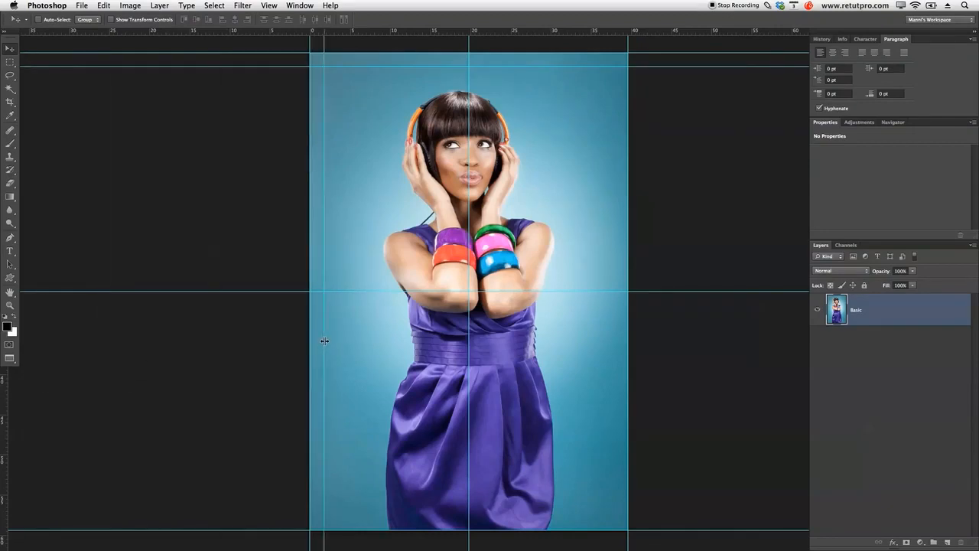
pyautogui.moveTo(6, 429); pyautogui.dragTo(618, 340)
pyautogui.moveTo(520, 37); pyautogui.dragTo(545, 511)
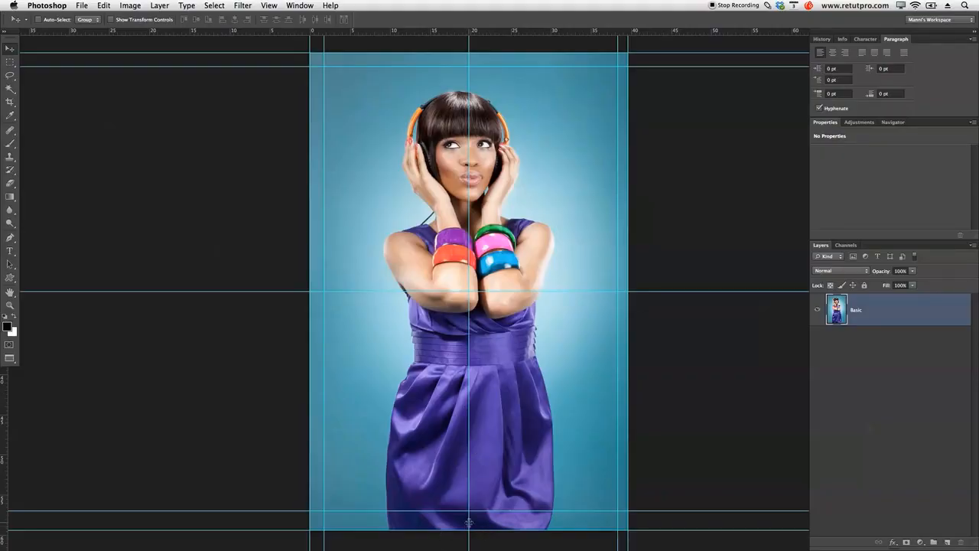
# Draw a closed diamond path with the Pen tool, joining the points where the center guides meet the image edges
pyautogui.press('p')
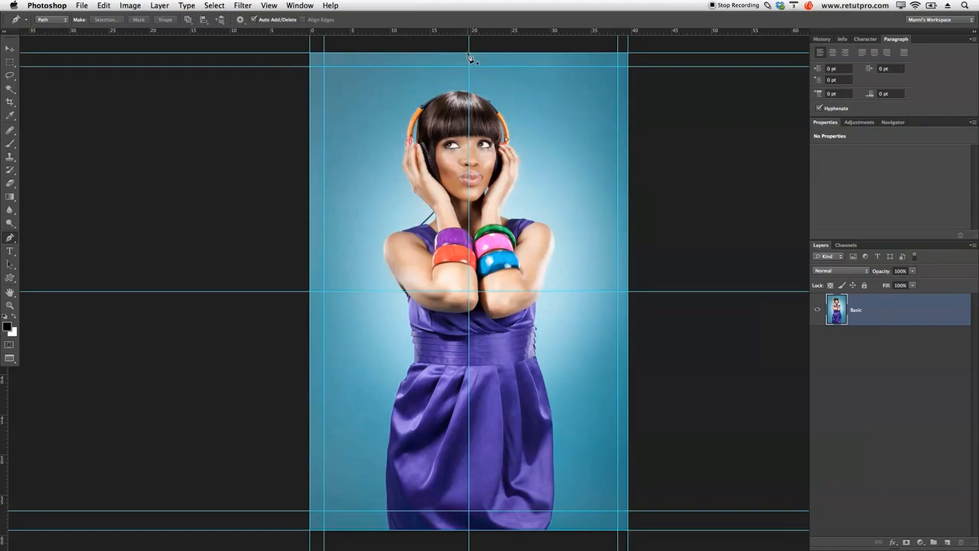
pyautogui.click(469, 53)
pyautogui.click(312, 292)
pyautogui.click(469, 530)
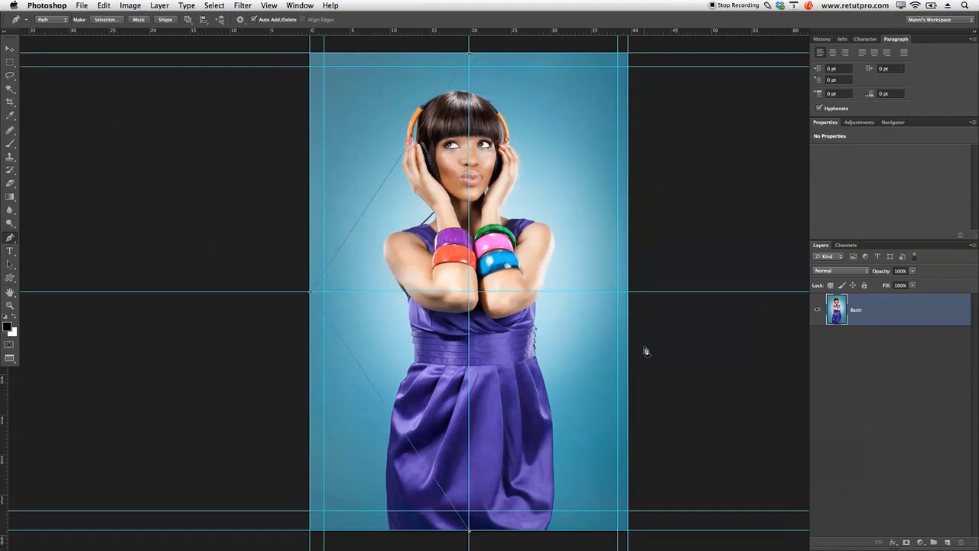
pyautogui.click(629, 294)
pyautogui.click(469, 54)
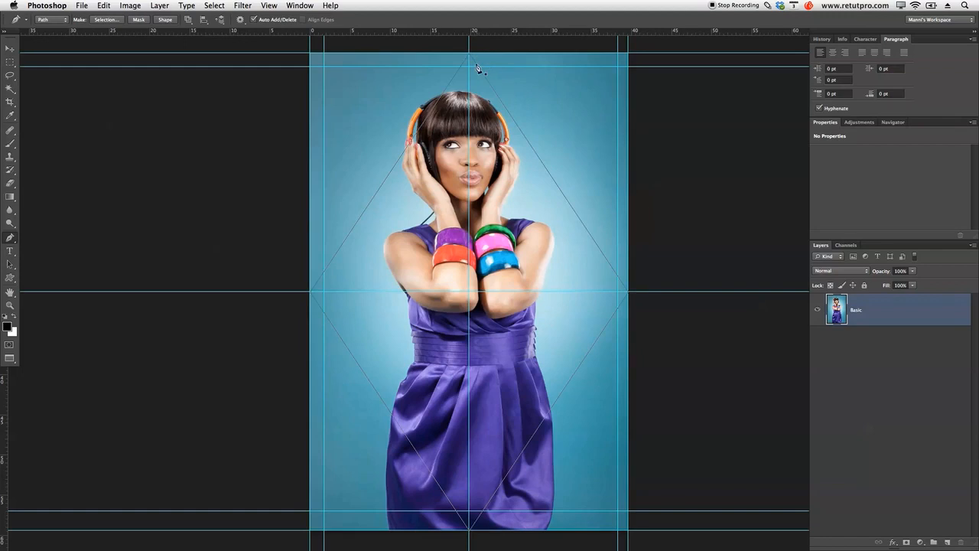
# Draw a smaller closed diamond path inside the first, with its corners where the inner guides cross the center guides
pyautogui.click(324, 292)
pyautogui.click(469, 511)
pyautogui.click(619, 292)
pyautogui.click(469, 67)
# Open the custom shape definition for the two diamond paths and cancel it without saving a shape
pyautogui.rightClick(559, 200)
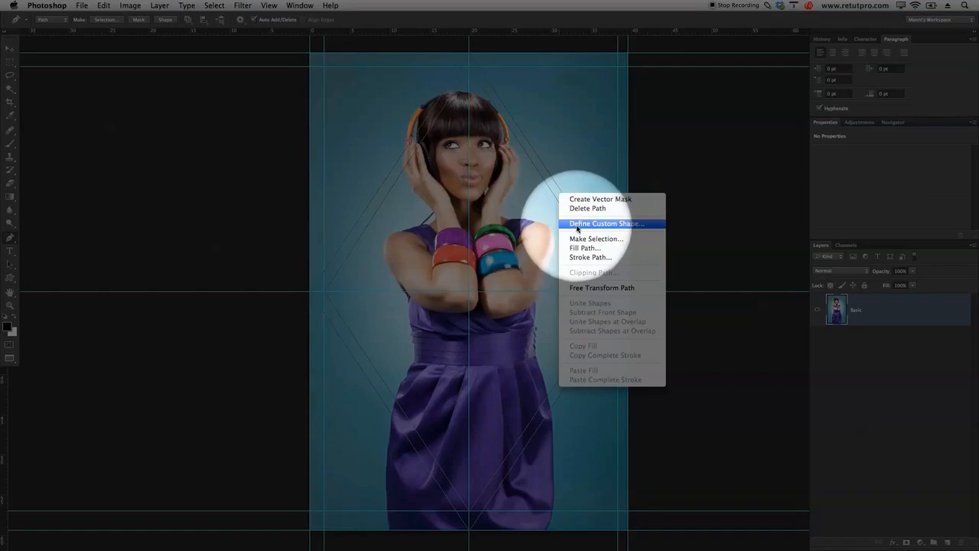
pyautogui.click(584, 224)
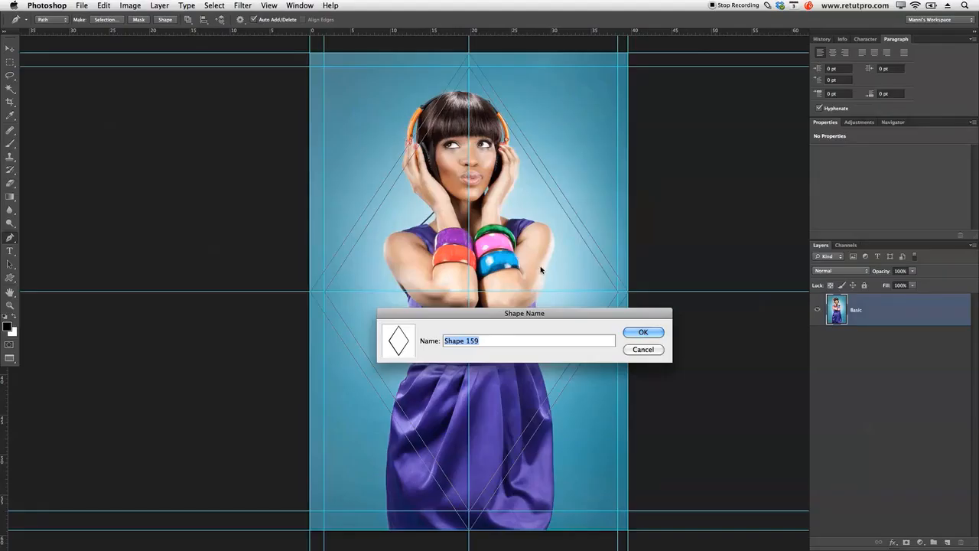
pyautogui.moveTo(488, 341); pyautogui.dragTo(453, 341)
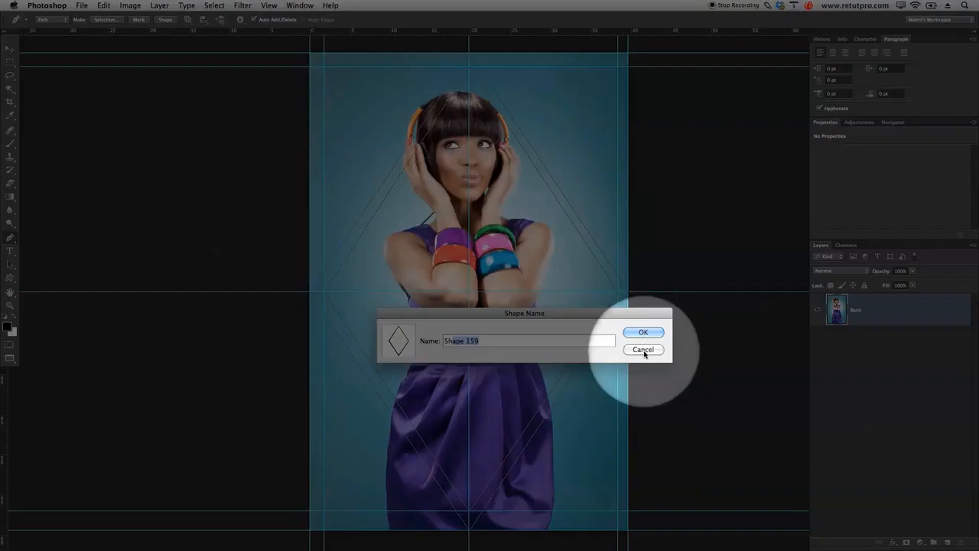
pyautogui.click(643, 350)
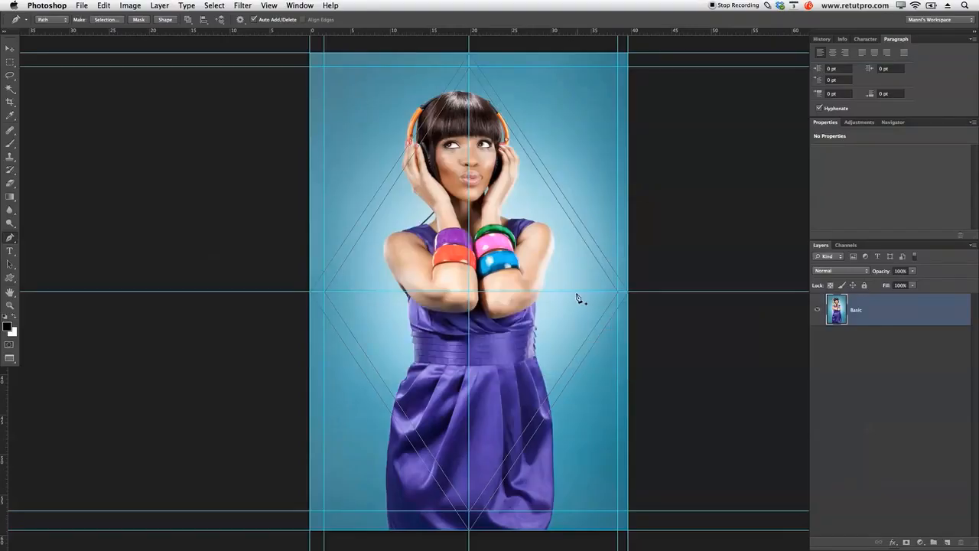
# Check the custom shape library and the Pen tool's path operation options
pyautogui.click(10, 277)
pyautogui.click(382, 19)
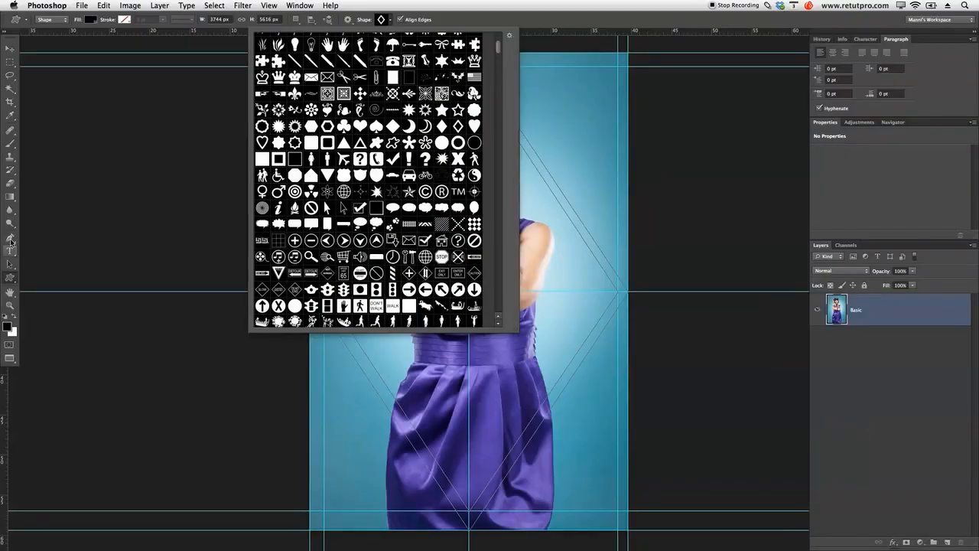
pyautogui.click(11, 238)
pyautogui.click(188, 20)
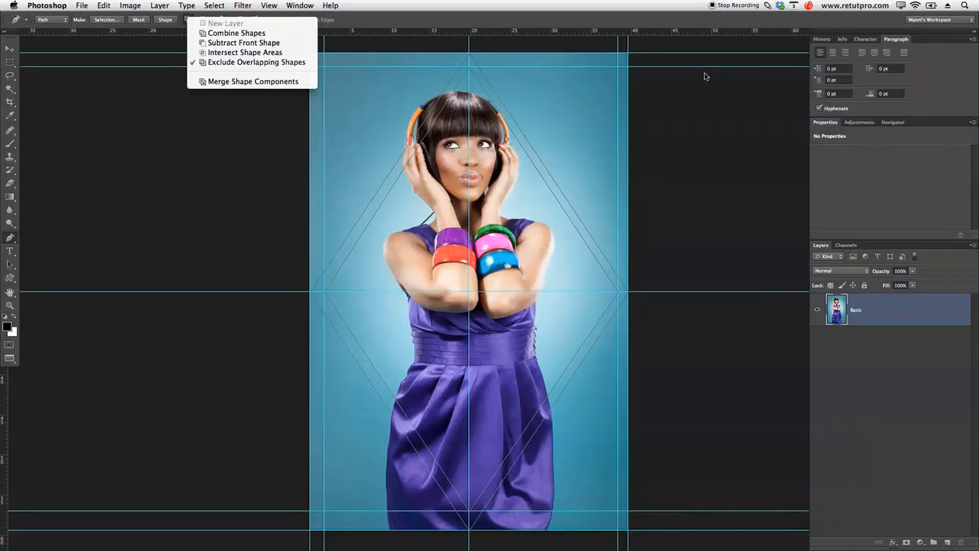
pyautogui.click(705, 80)
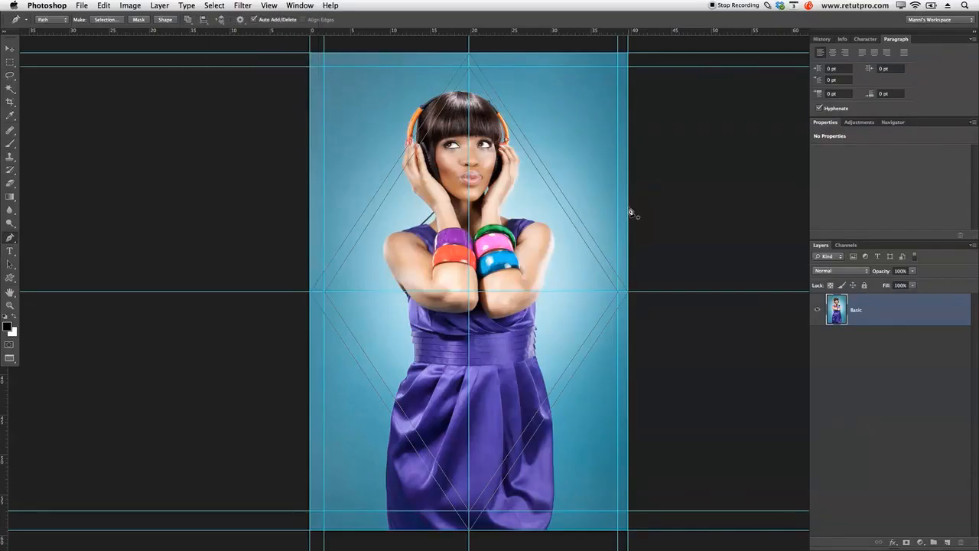
# Delete both diamond paths and move the four inner guides out of the image
pyautogui.press('Delete')
pyautogui.press('v')
pyautogui.moveTo(391, 67); pyautogui.dragTo(377, 19)
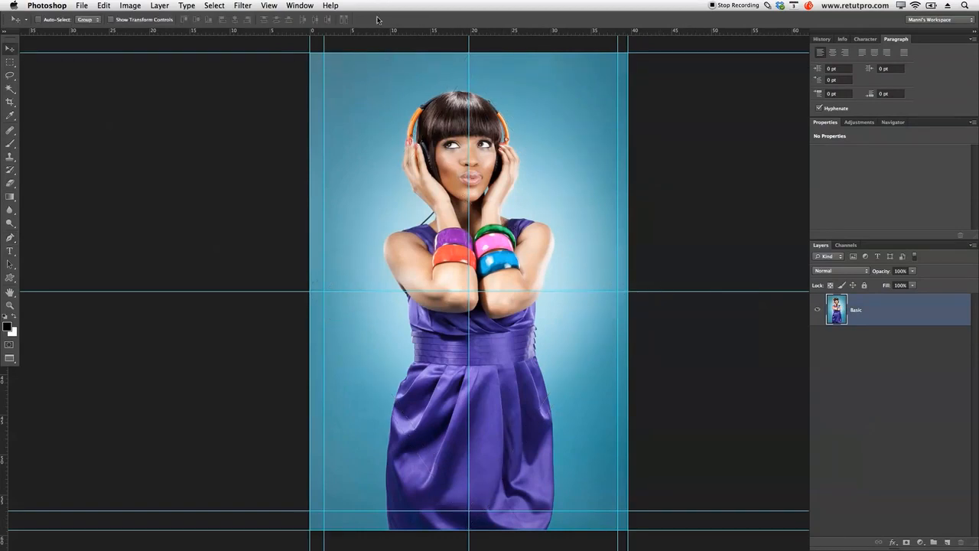
pyautogui.moveTo(377, 512); pyautogui.dragTo(401, 548)
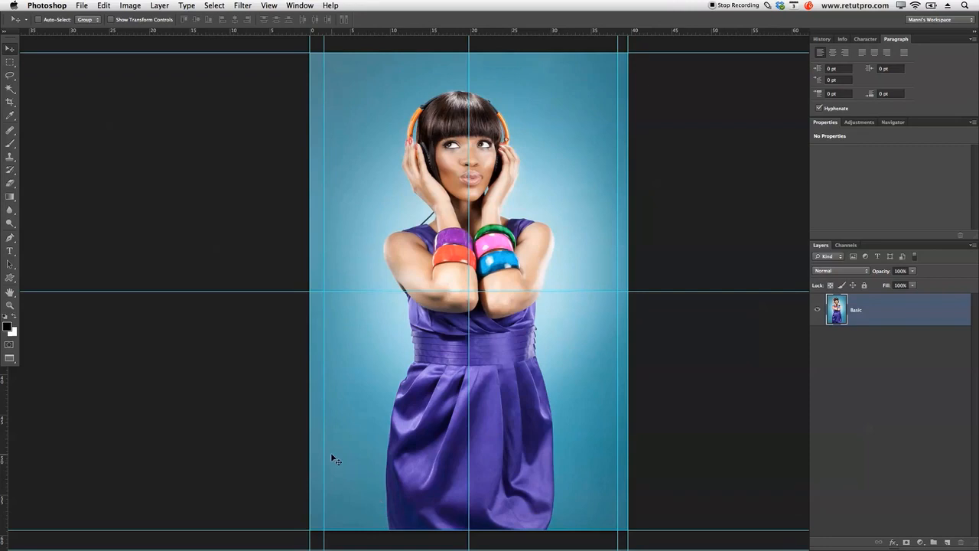
pyautogui.moveTo(324, 451); pyautogui.dragTo(11, 419)
pyautogui.moveTo(618, 368); pyautogui.dragTo(834, 370)
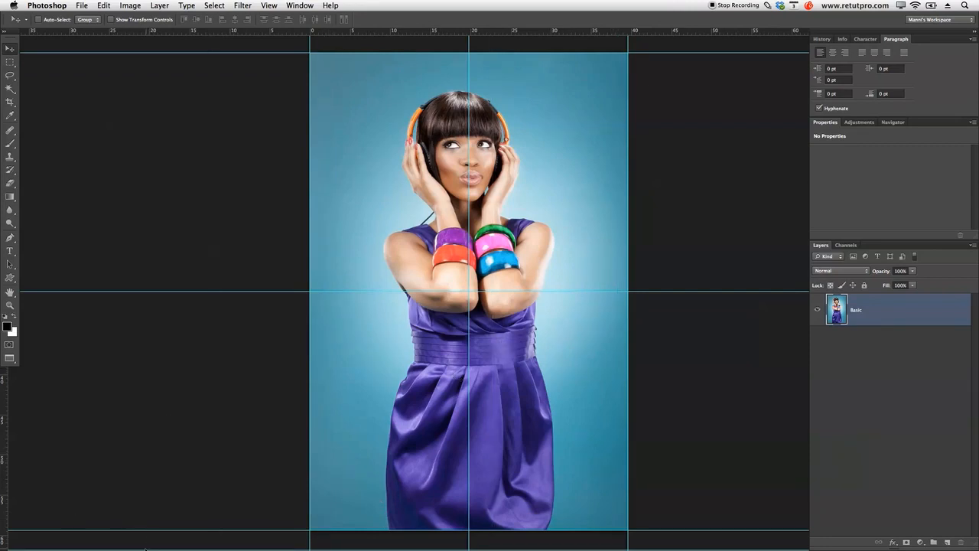
# Create a diamond-frame custom shape 3000 px wide and 3000 px high, and center it where the center guides cross
pyautogui.moveTo(146, 549)
pyautogui.click(11, 279)
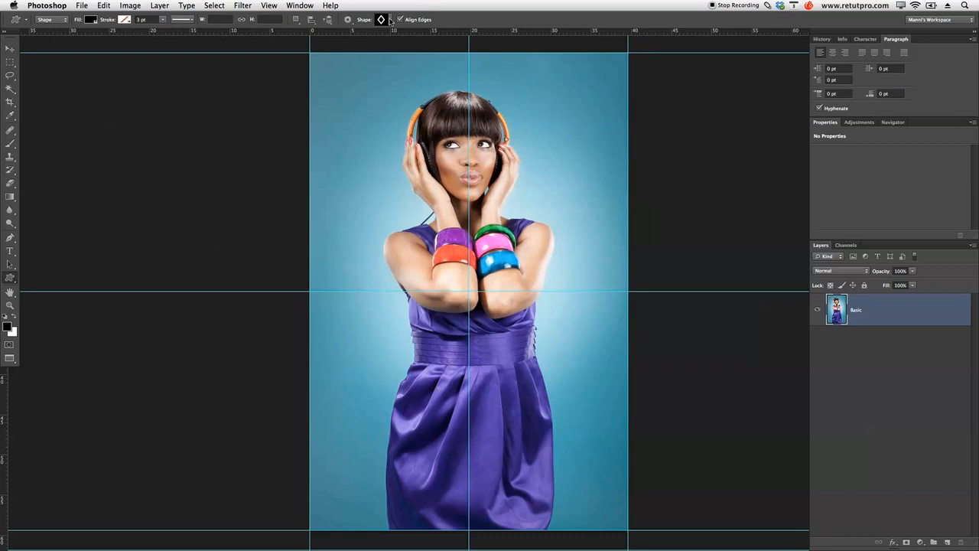
pyautogui.moveTo(396, 131); pyautogui.dragTo(399, 137)
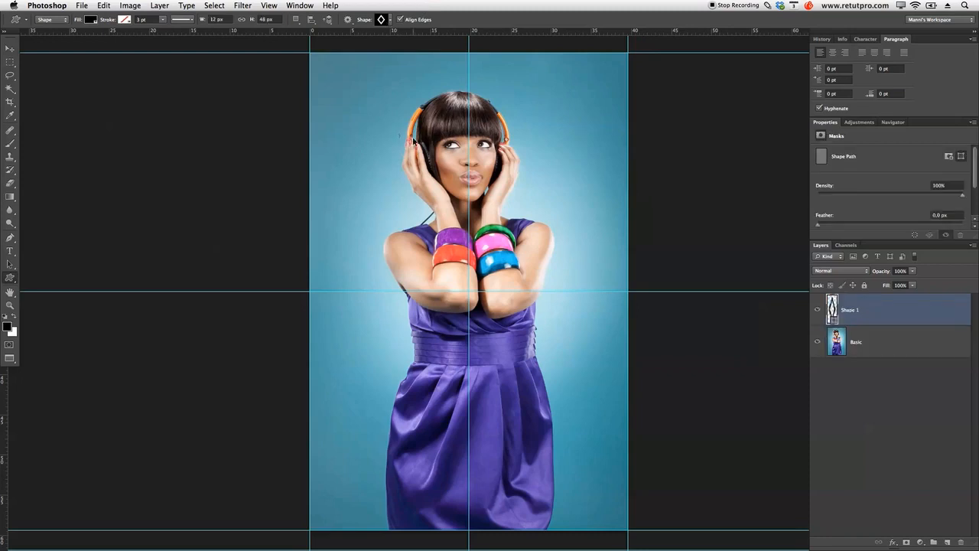
pyautogui.press('super+z')
pyautogui.click(390, 21)
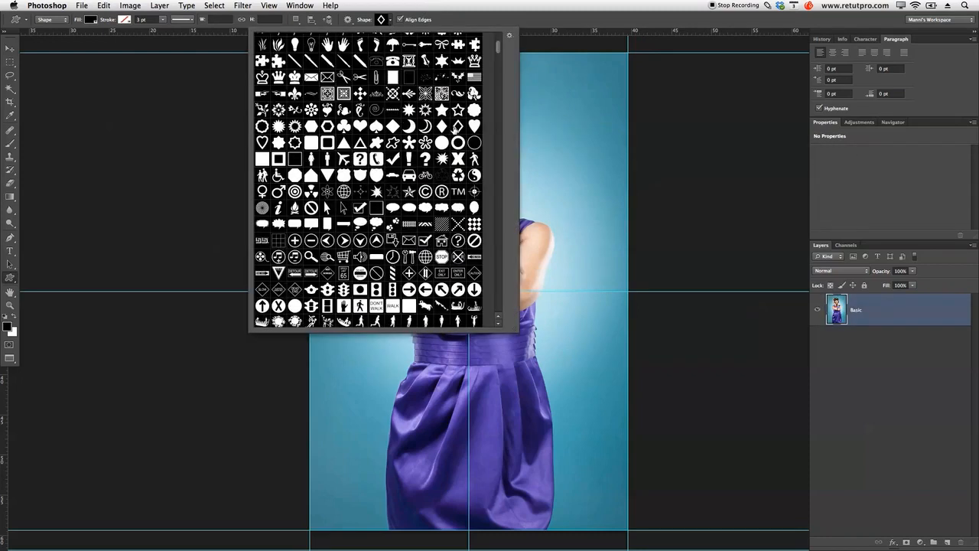
pyautogui.click(577, 179)
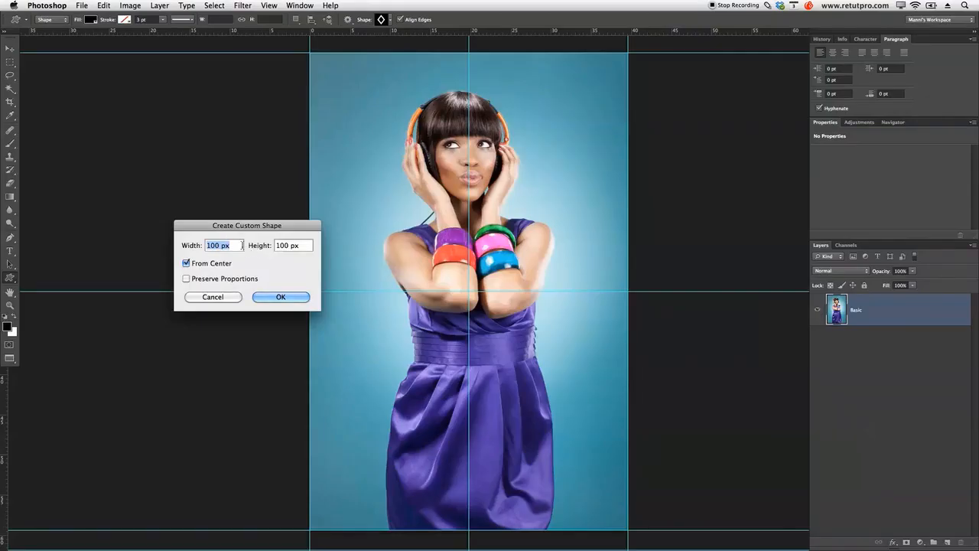
pyautogui.write('3000p')
pyautogui.doubleClick(285, 245)
pyautogui.write('3000')
pyautogui.click(274, 296)
pyautogui.press('v')
pyautogui.moveTo(593, 251); pyautogui.dragTo(487, 361)
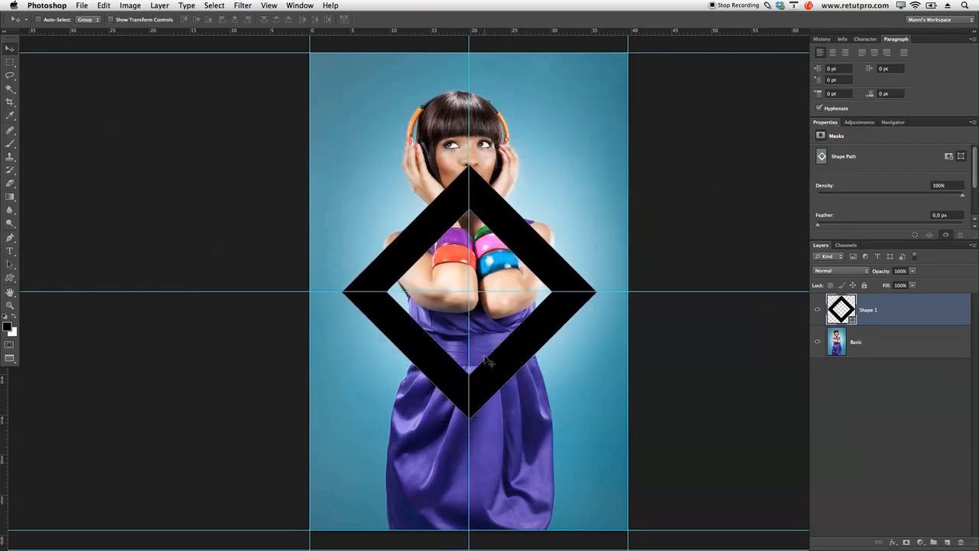
# Scale the diamond frame proportionally to about 187.4% so its upper and lower corners meet the image edge guides at the vertical center guide
pyautogui.press('super+t')
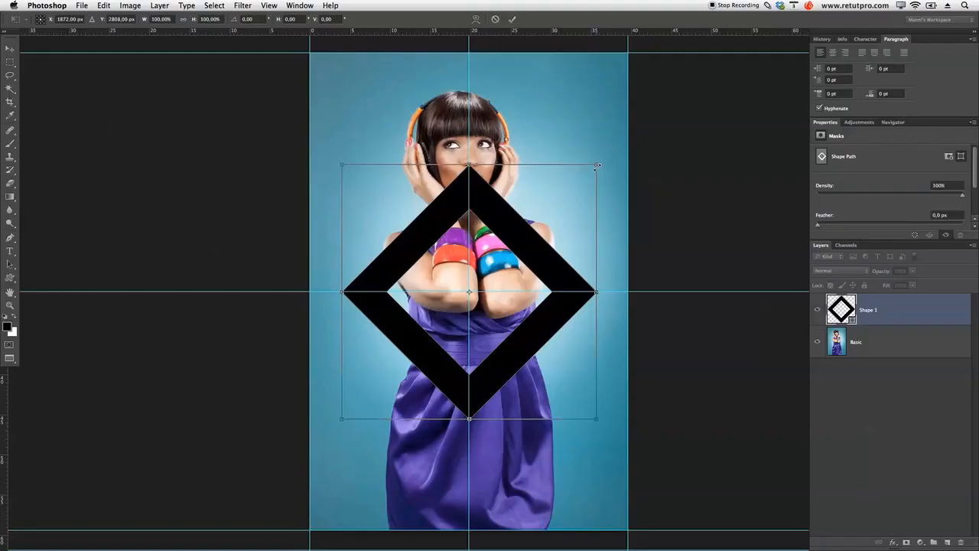
pyautogui.moveTo(598, 163); pyautogui.dragTo(707, 93)
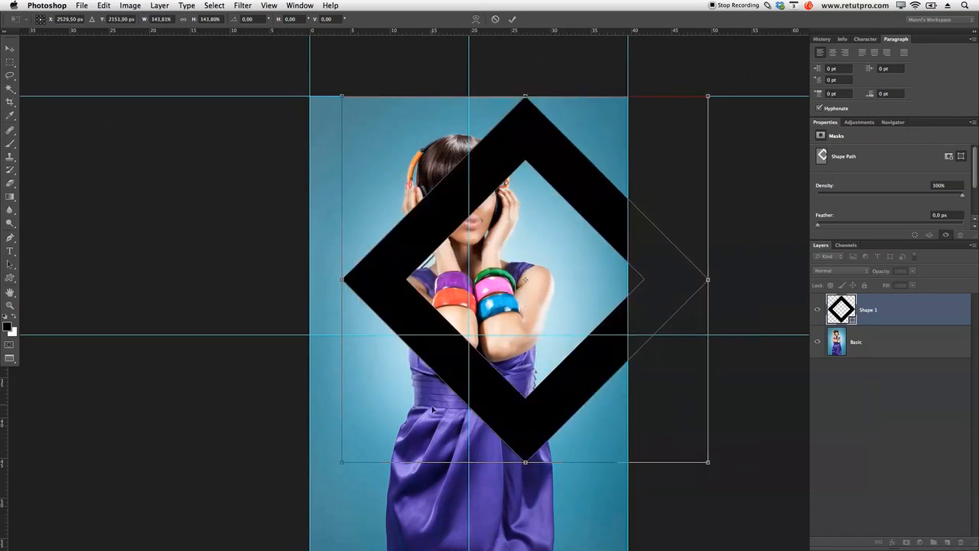
pyautogui.scroll(-5, 339, 357)
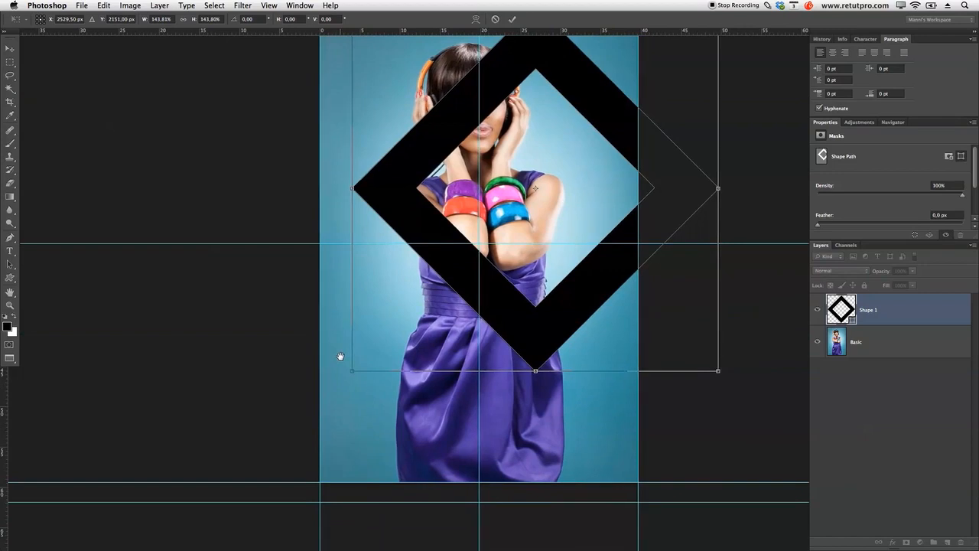
pyautogui.moveTo(353, 371); pyautogui.dragTo(271, 508)
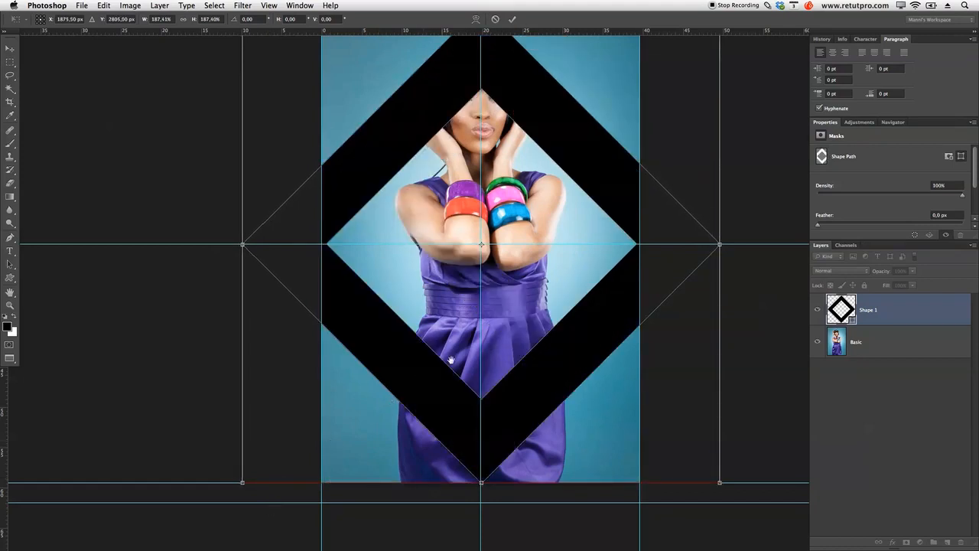
pyautogui.scroll(5, 451, 360)
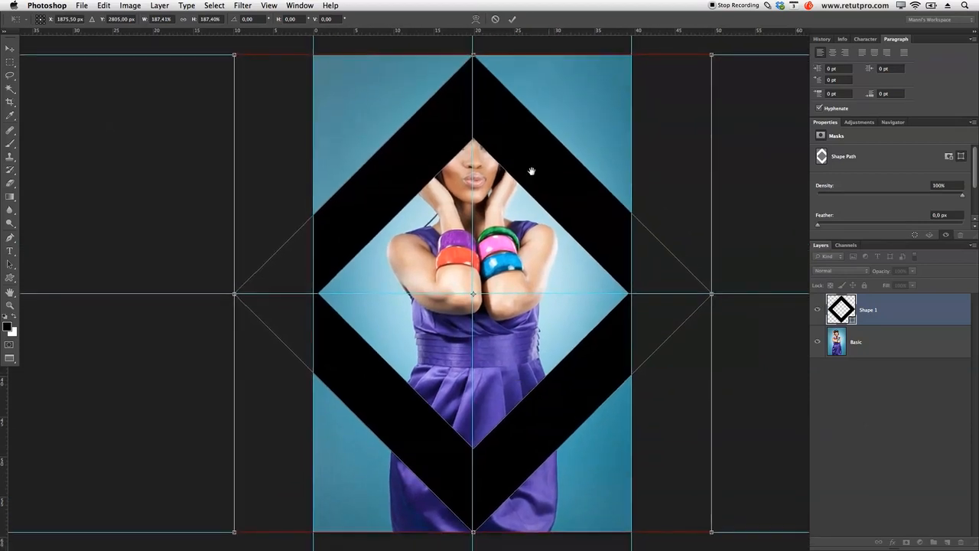
pyautogui.click(513, 20)
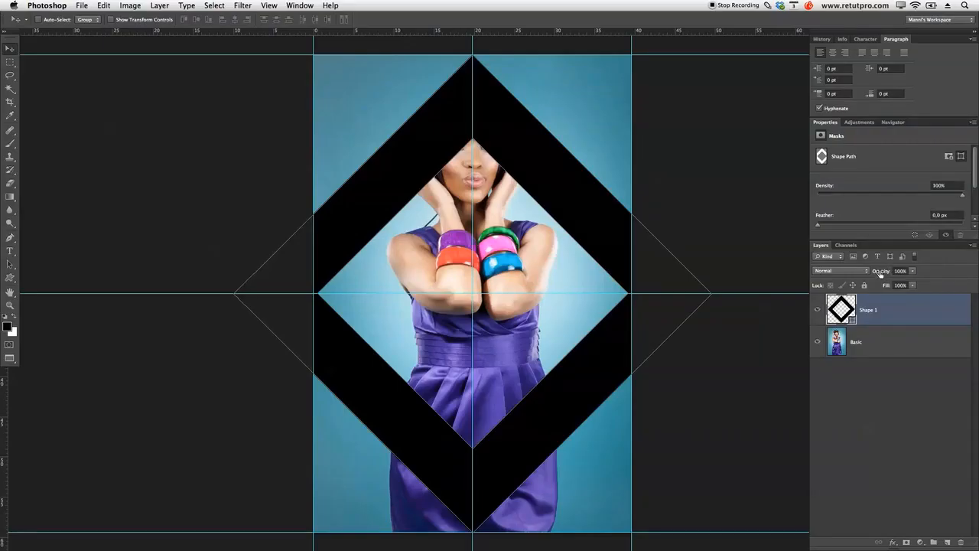
# Set the diamond frame layer's opacity to 40% and compare the image with and without the frame
pyautogui.moveTo(879, 273); pyautogui.dragTo(849, 278)
pyautogui.click(818, 310)
pyautogui.click(817, 309)
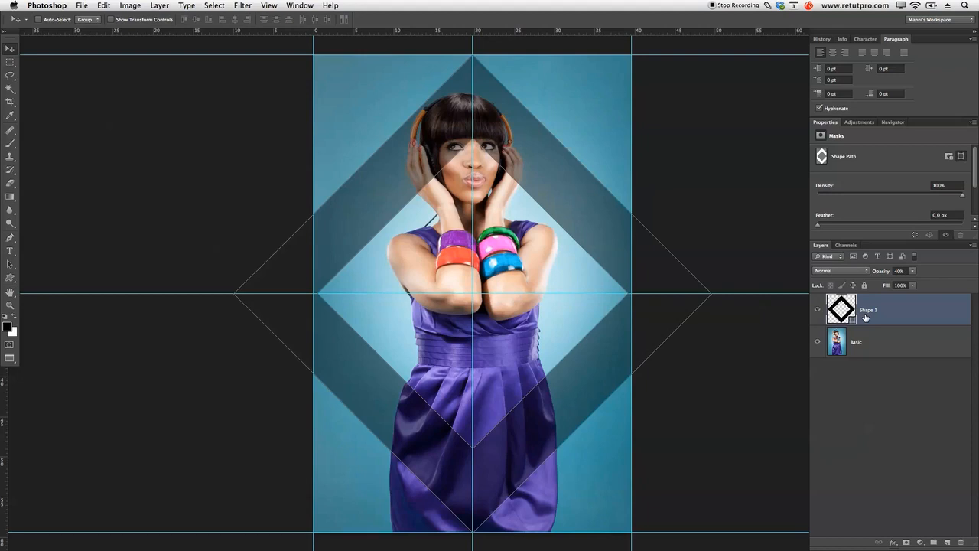
# Duplicate the diamond frame and shift the copy horizontally to the right by one band width
pyautogui.press('super+j')
pyautogui.moveTo(523, 251); pyautogui.dragTo(600, 248)
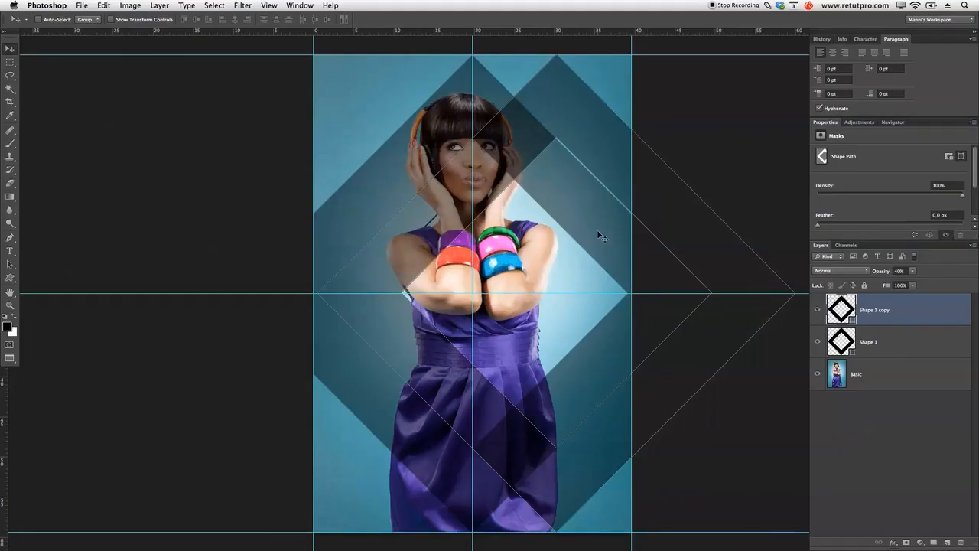
pyautogui.press('Return')
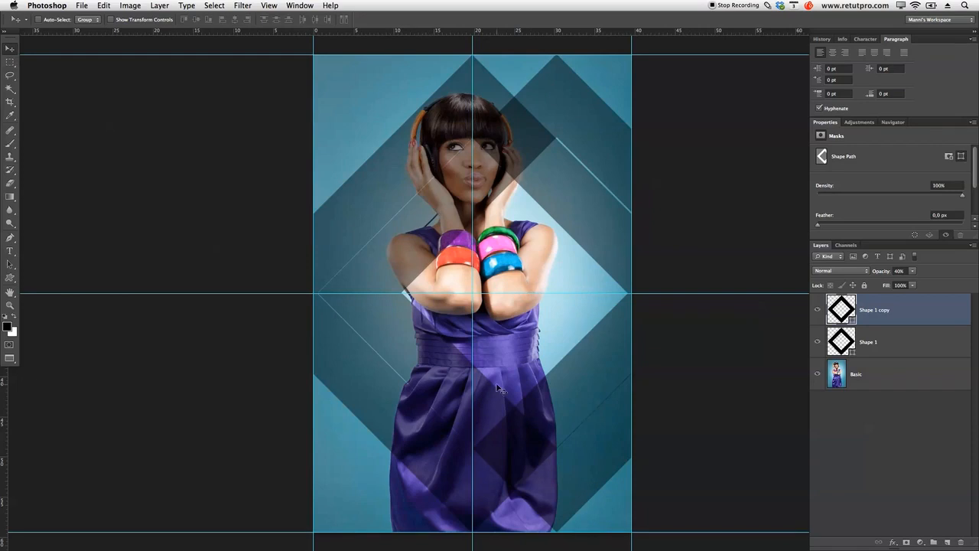
# Duplicate the shifted frame, move the new copy right by another band width, and nudge both copies to tighten the gaps between bands
pyautogui.press('super+j')
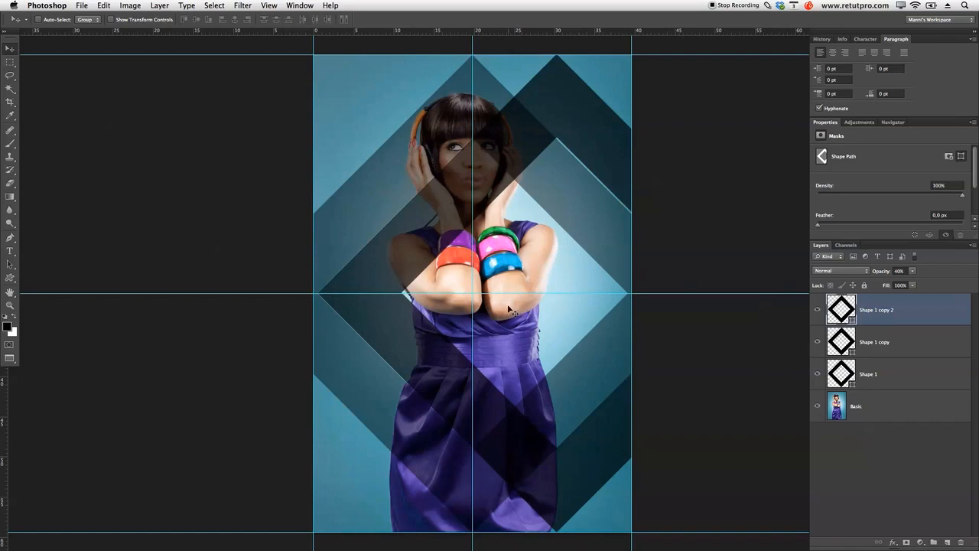
pyautogui.moveTo(443, 247); pyautogui.dragTo(530, 249)
pyautogui.press('Left')
pyautogui.press('Left')
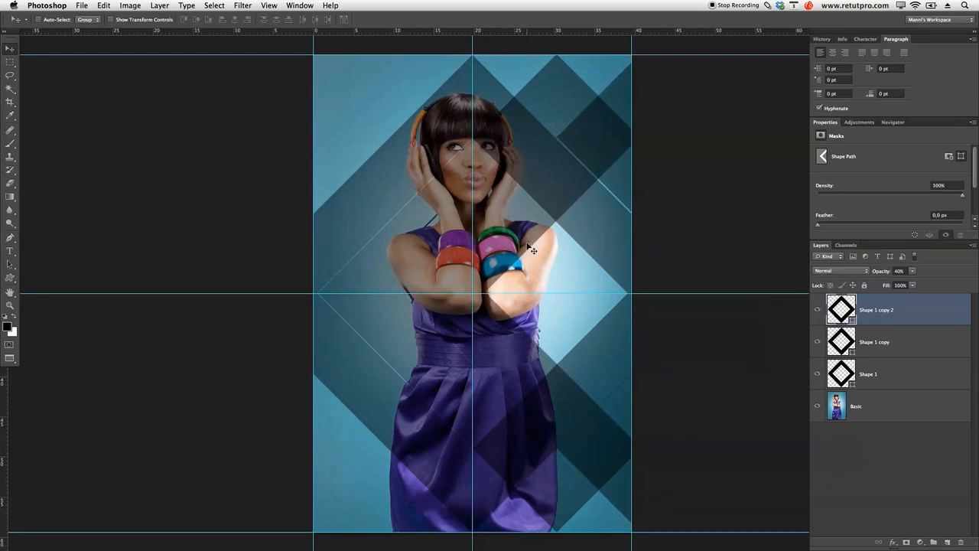
pyautogui.press('Right')
pyautogui.press('Left')
pyautogui.press('Right')
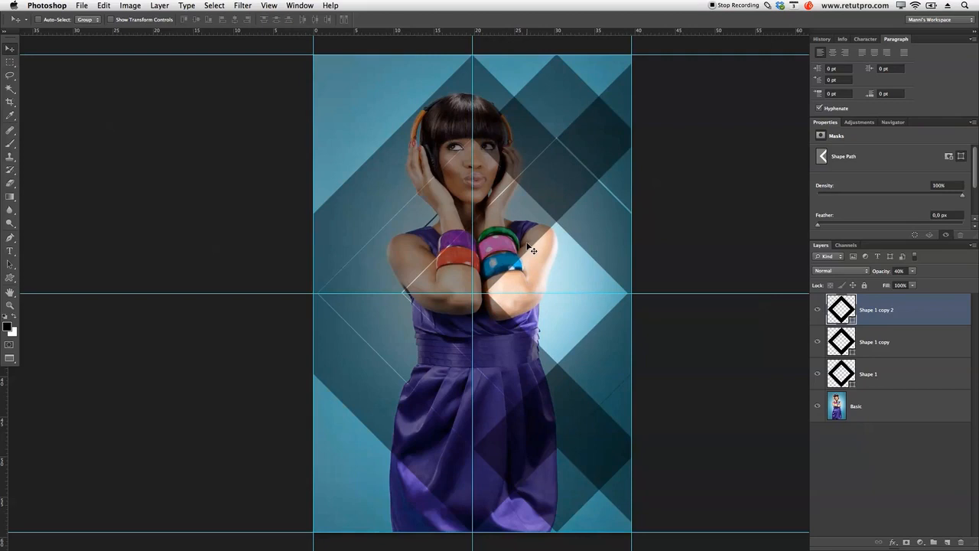
pyautogui.press('Left')
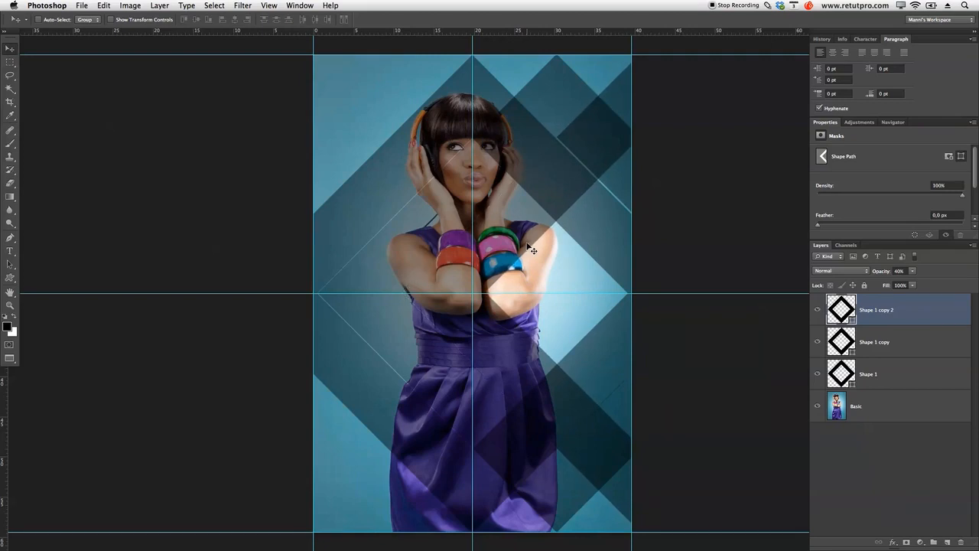
pyautogui.click(905, 340)
pyautogui.press('Left')
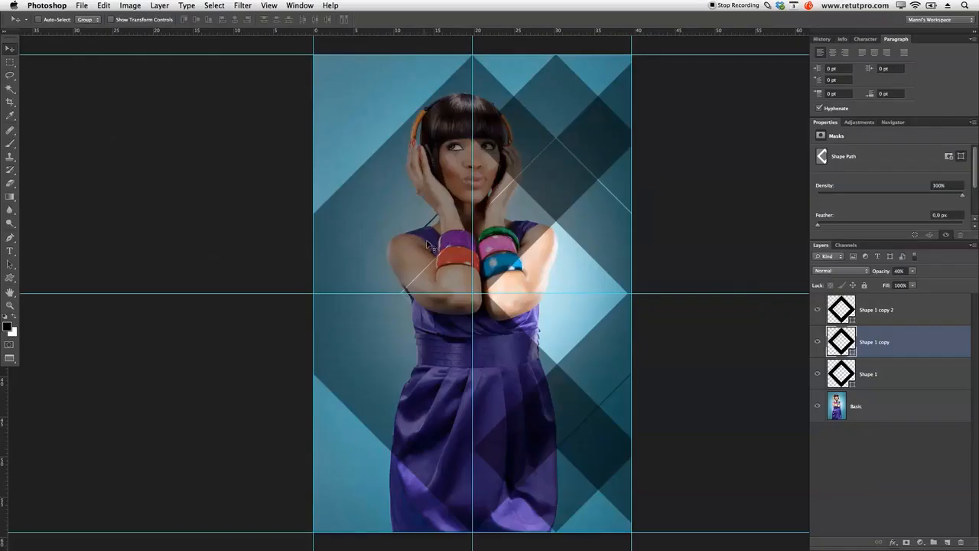
# Duplicate the frame twice more, placing one copy a band width further right and the other a band width left of the original
pyautogui.click(883, 320)
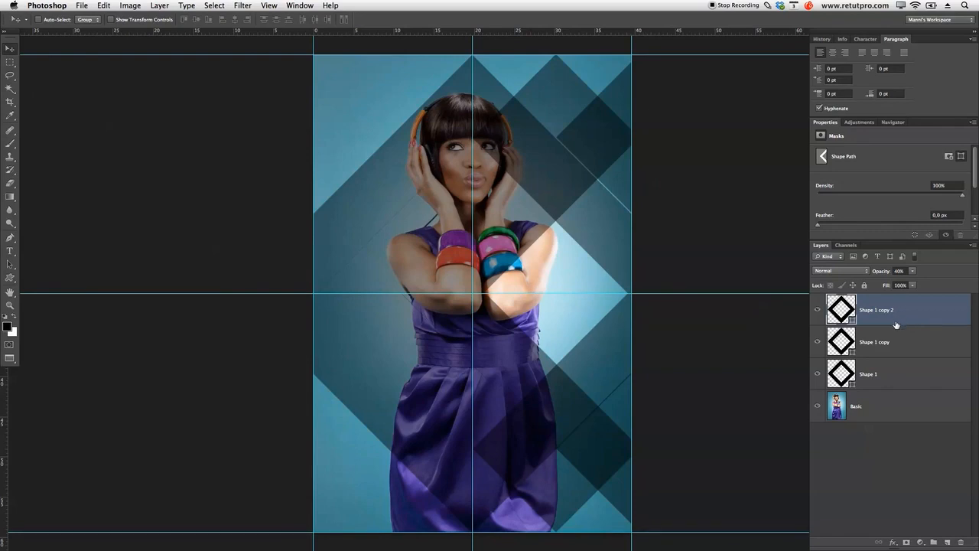
pyautogui.press('super+j')
pyautogui.moveTo(569, 313); pyautogui.dragTo(646, 310)
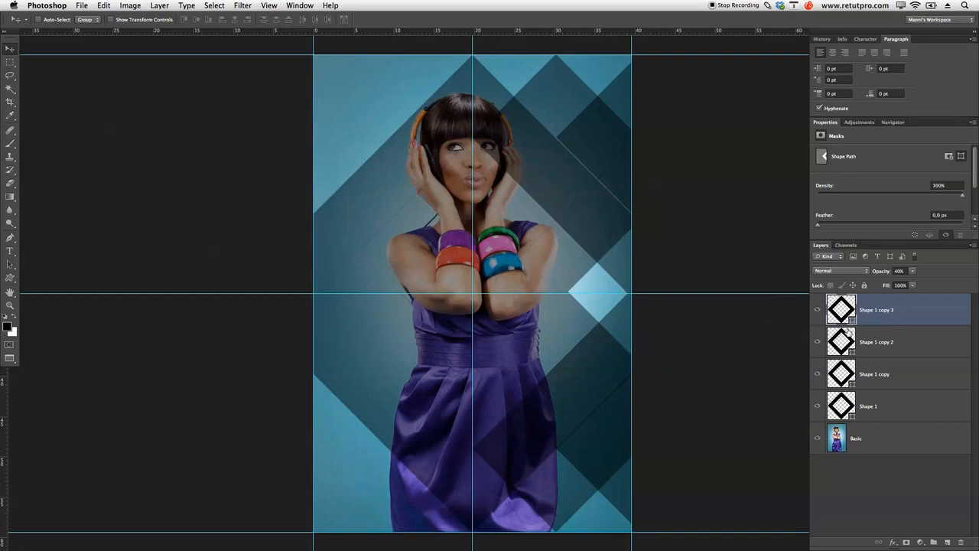
pyautogui.moveTo(528, 324); pyautogui.dragTo(190, 320)
pyautogui.moveTo(505, 349)
pyautogui.mouseDown()
pyautogui.moveTo(520, 356)
pyautogui.moveTo(504, 357)
pyautogui.mouseUp()
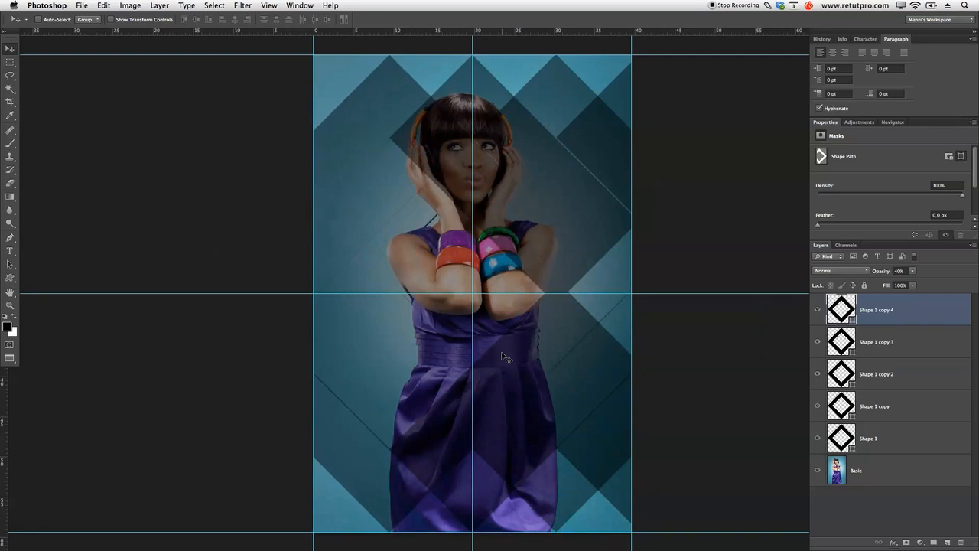
# Place one copy of the left frame a band width higher, and another at that height mirrored across the vertical center guide
pyautogui.hotkey('ctrl', 'j')
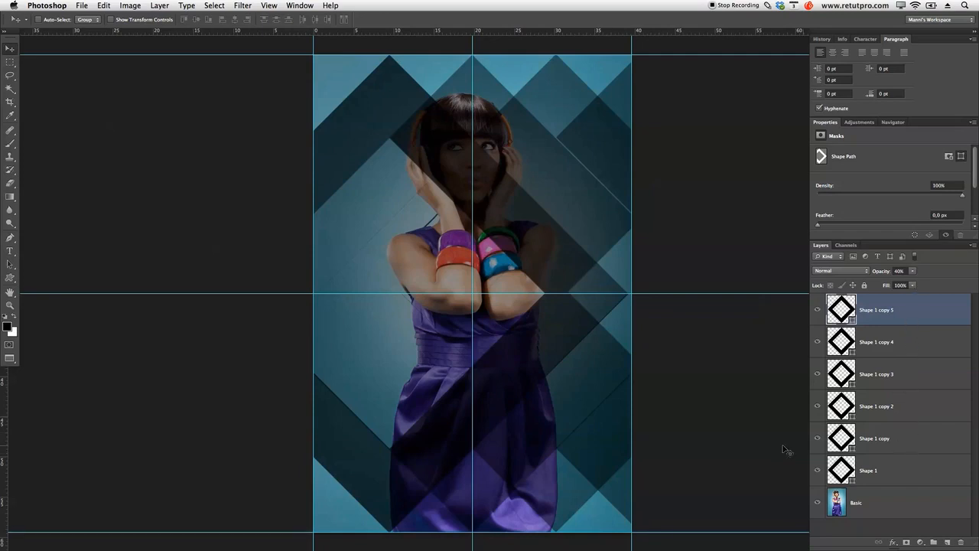
pyautogui.moveTo(565, 347); pyautogui.dragTo(561, 266)
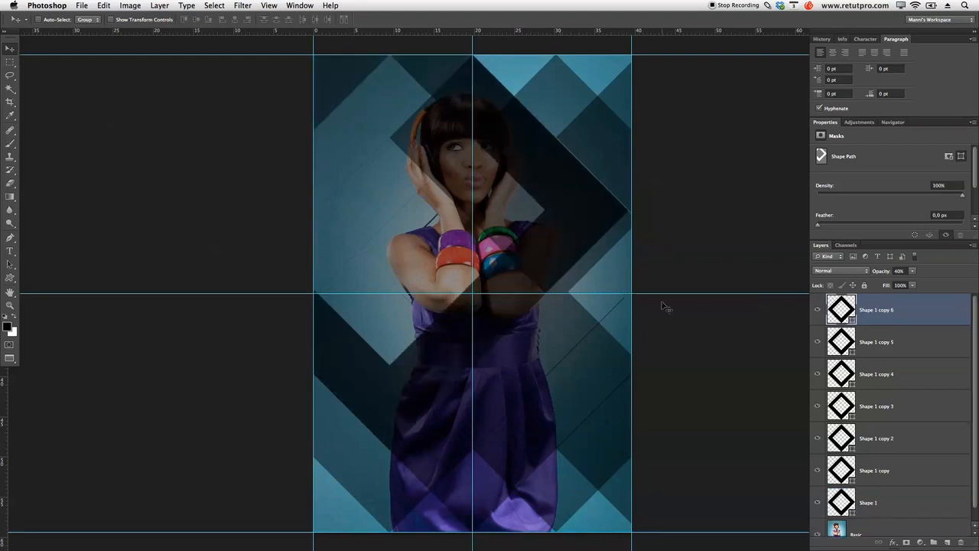
pyautogui.moveTo(574, 240); pyautogui.dragTo(735, 228)
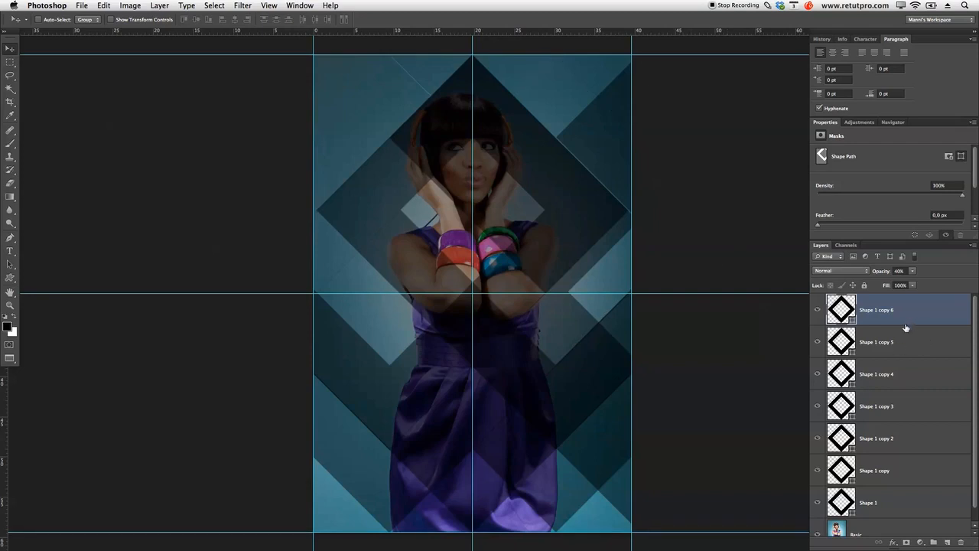
# Duplicate the upper-right frame and move the copy to the lower left, about a band width below the horizontal center guide
pyautogui.click(905, 364)
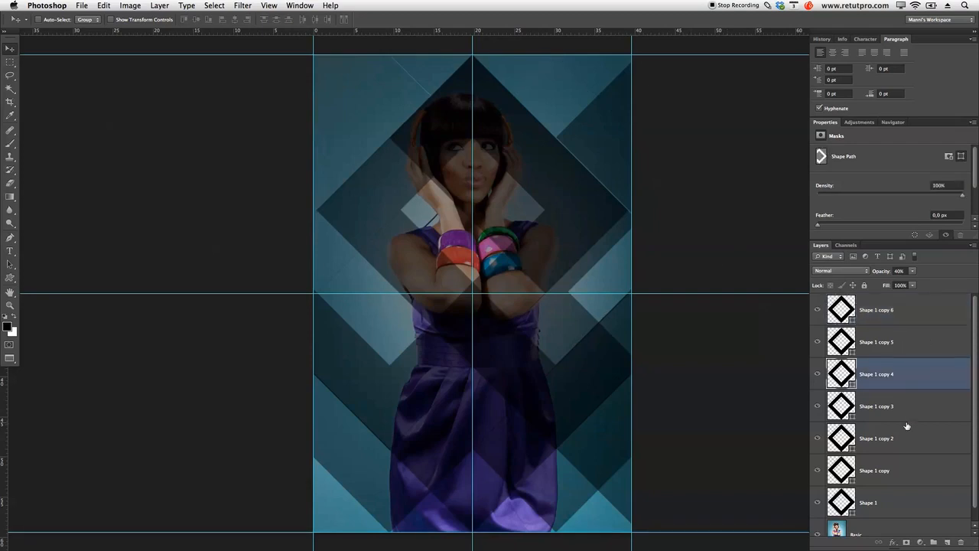
pyautogui.click(901, 306)
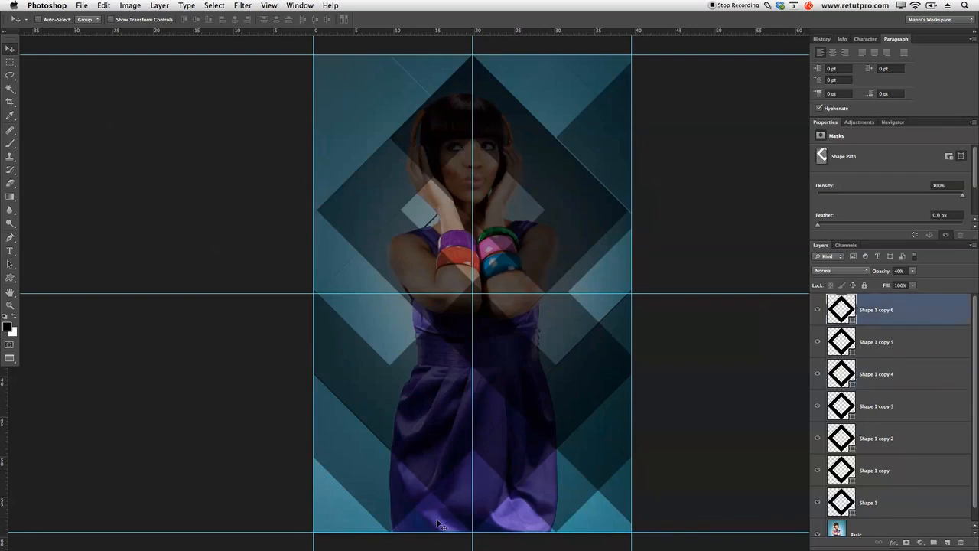
pyautogui.press('super+alt+shift+t')
pyautogui.moveTo(439, 342); pyautogui.dragTo(269, 502)
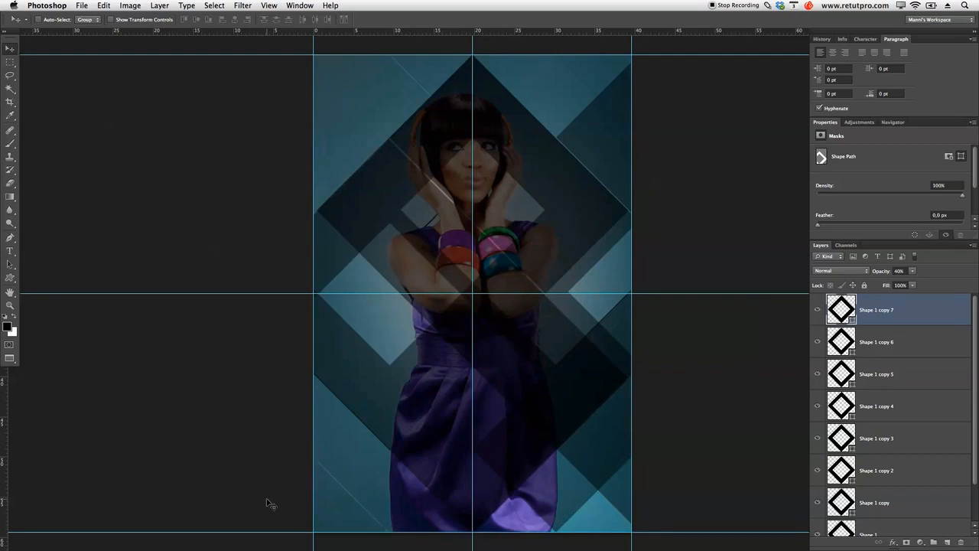
# Duplicate the lower-left frame and shift the copy right to mirror it across the vertical center guide
pyautogui.moveTo(538, 435); pyautogui.dragTo(510, 417)
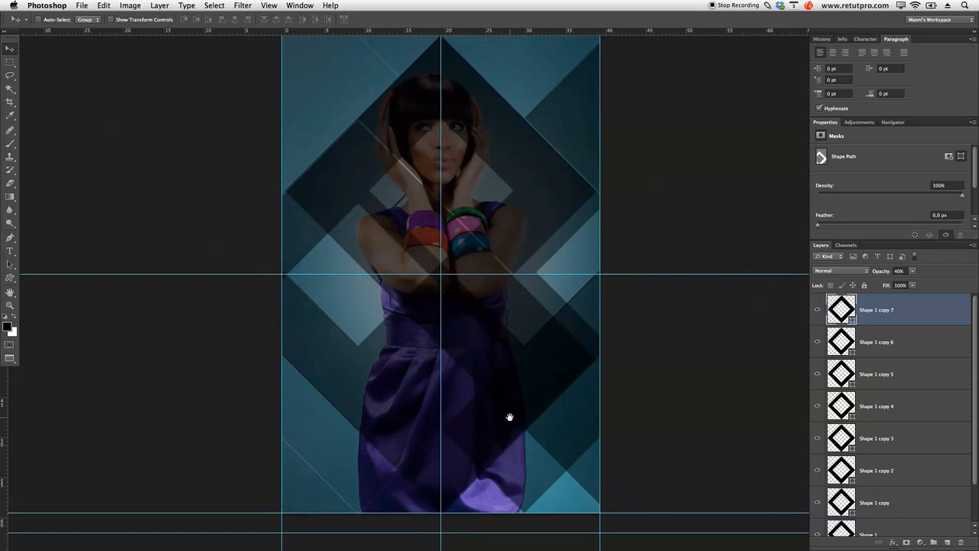
pyautogui.press('super+j')
pyautogui.moveTo(413, 374); pyautogui.dragTo(582, 370)
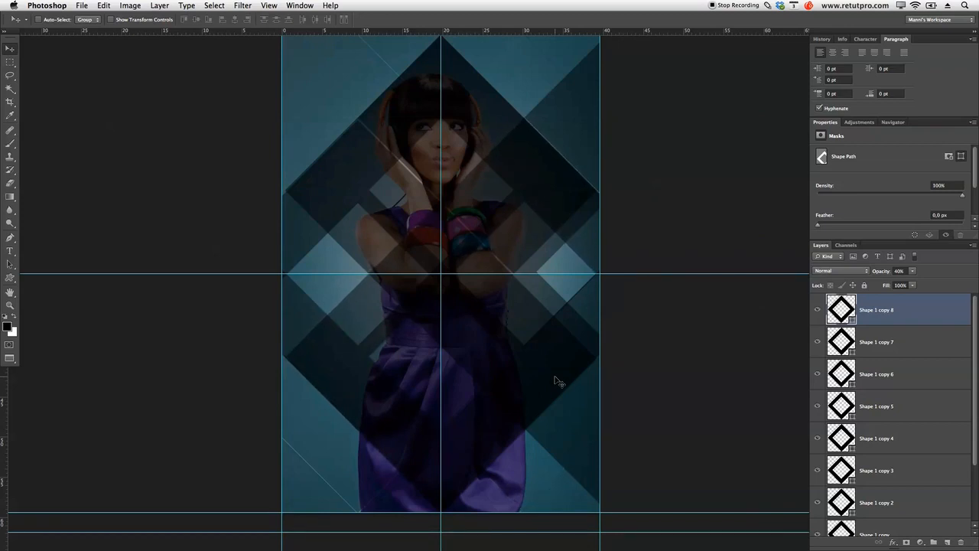
pyautogui.press('z')
pyautogui.keyDown('alt'); pyautogui.click(550, 349); pyautogui.keyUp('alt')
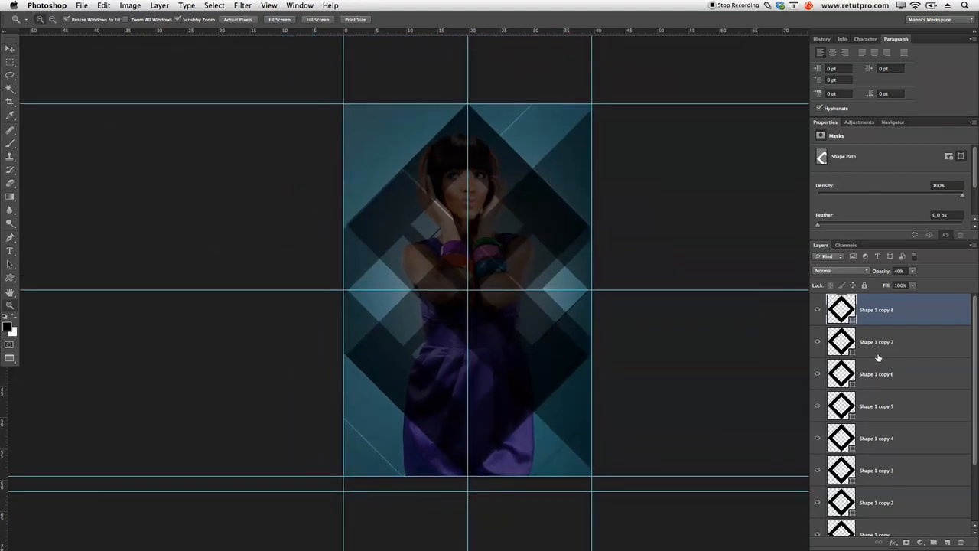
# Select the original diamond frame layer and hide all eight of its copies
pyautogui.click(859, 123)
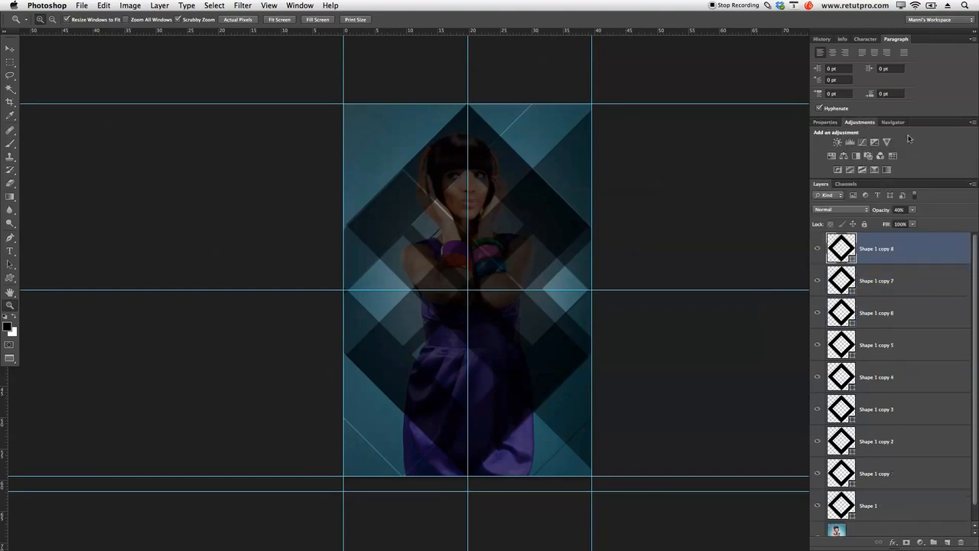
pyautogui.click(918, 318)
pyautogui.click(918, 348)
pyautogui.click(916, 378)
pyautogui.click(912, 409)
pyautogui.click(909, 444)
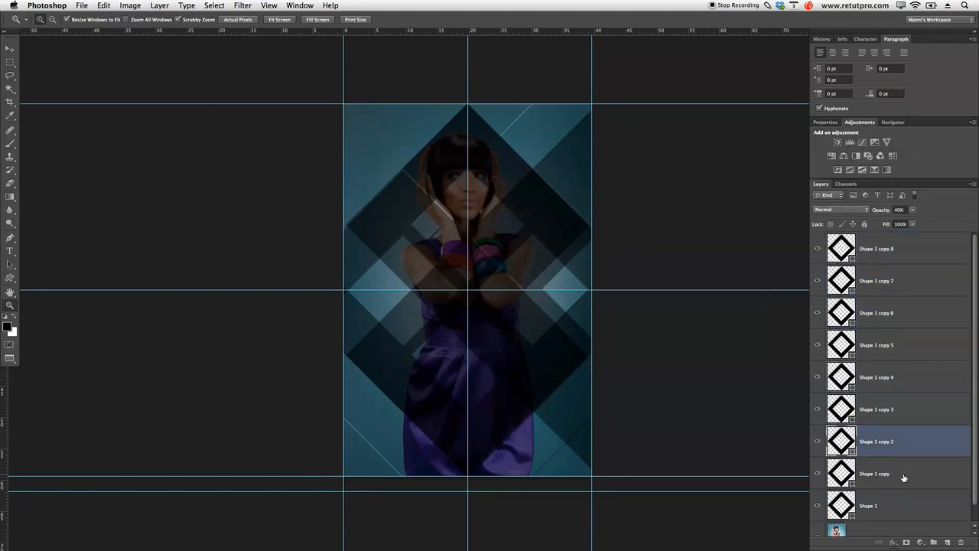
pyautogui.click(904, 477)
pyautogui.click(902, 505)
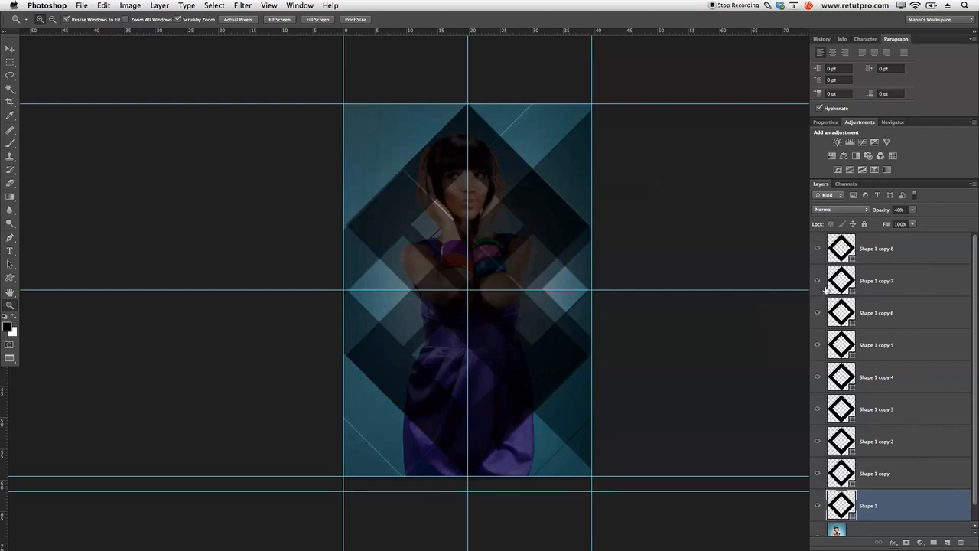
pyautogui.moveTo(820, 251); pyautogui.dragTo(819, 410)
pyautogui.moveTo(819, 475); pyautogui.dragTo(817, 481)
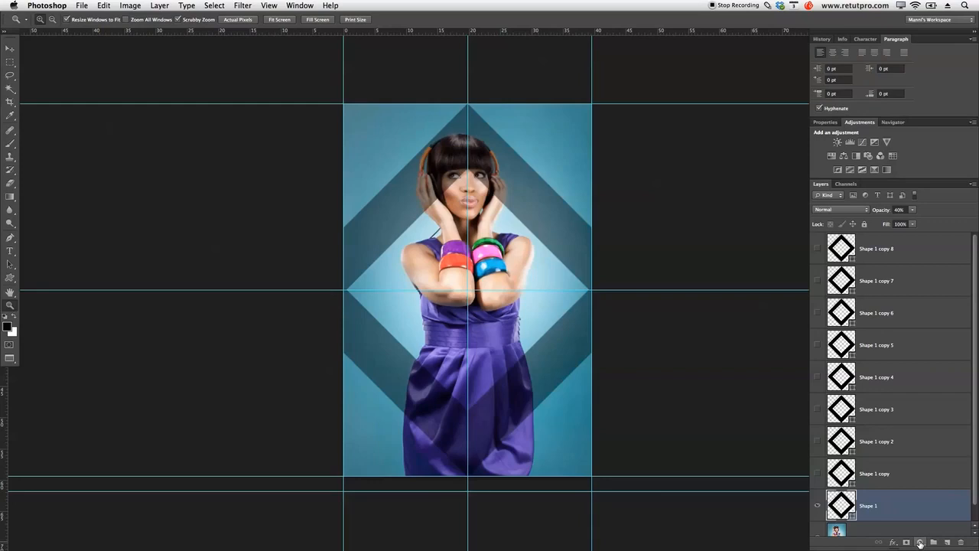
# Add a gradient fill layer directly above the original diamond frame layer and keep the portrait visible beside its settings
pyautogui.click(921, 543)
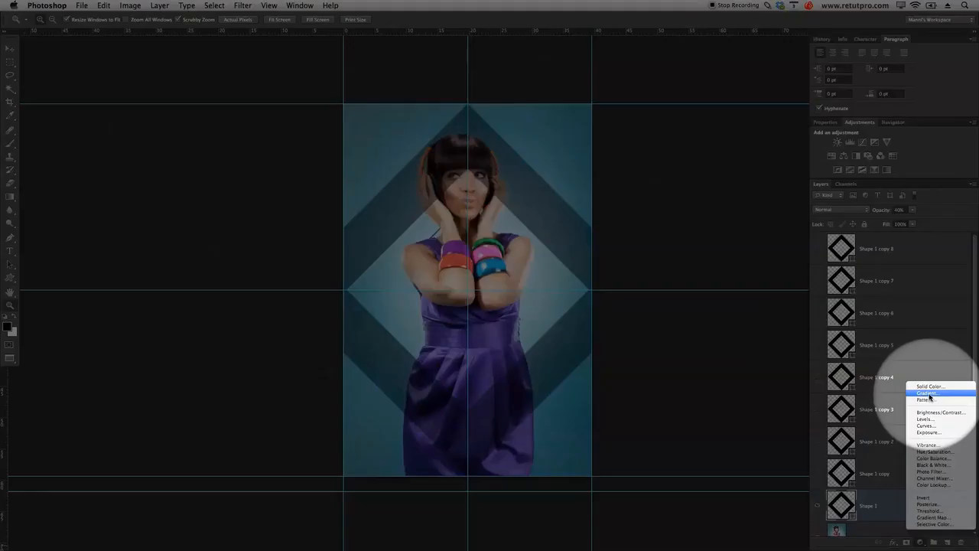
pyautogui.click(927, 393)
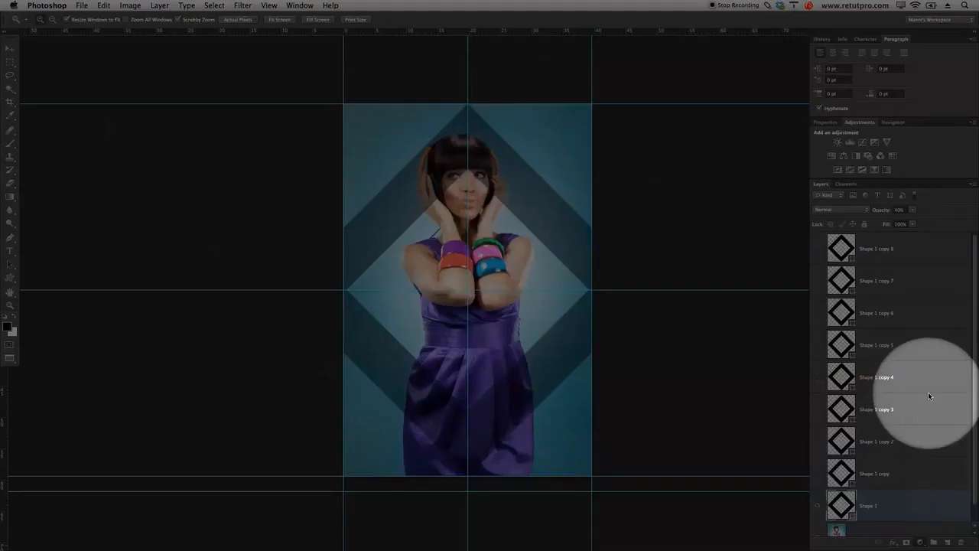
pyautogui.moveTo(349, 448); pyautogui.dragTo(248, 138)
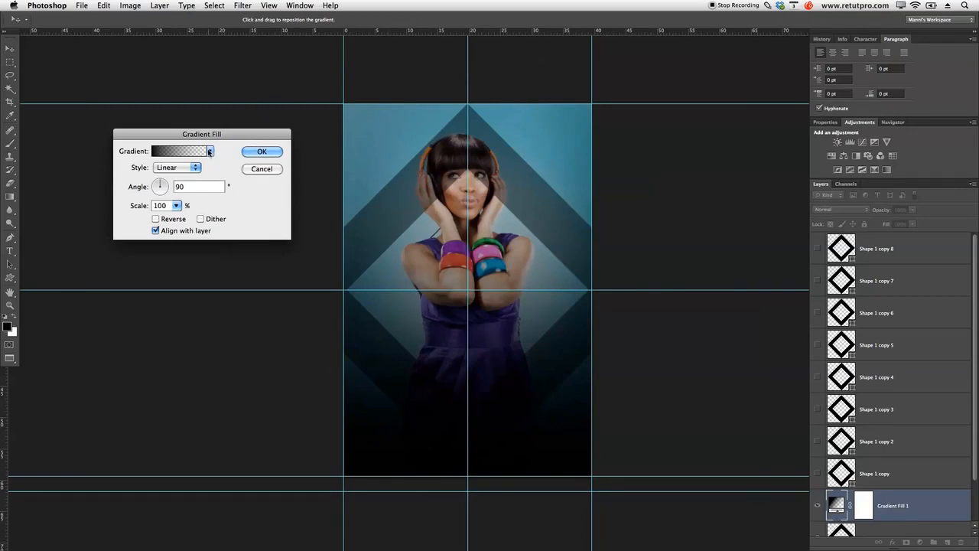
# Compare the violet-orange and orange-yellow-orange presets, and apply the orange-yellow-orange gradient to the fill layer
pyautogui.click(209, 152)
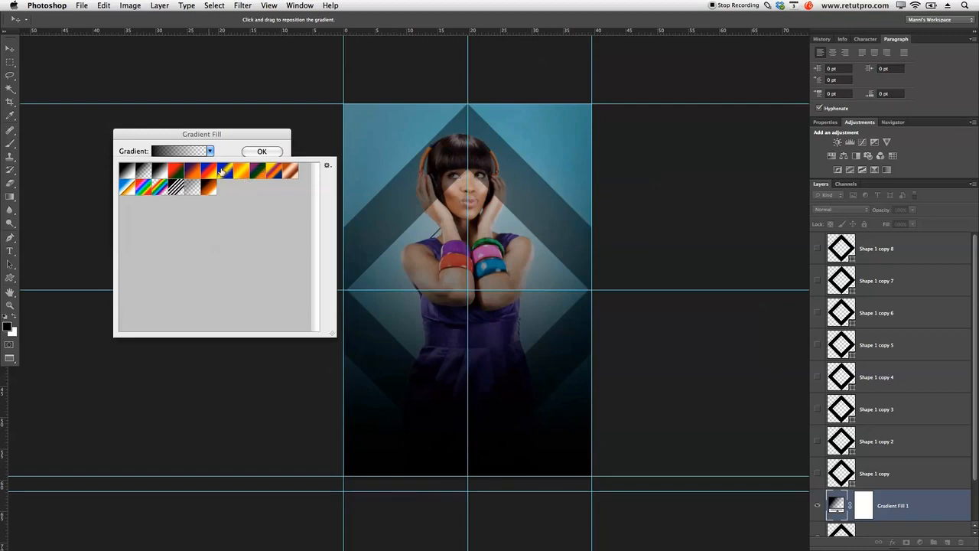
pyautogui.click(195, 173)
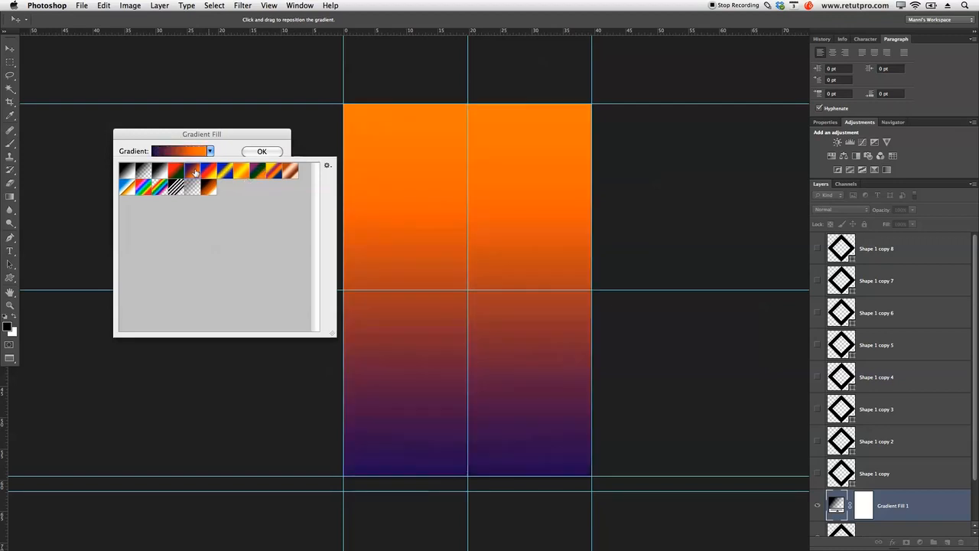
pyautogui.click(242, 173)
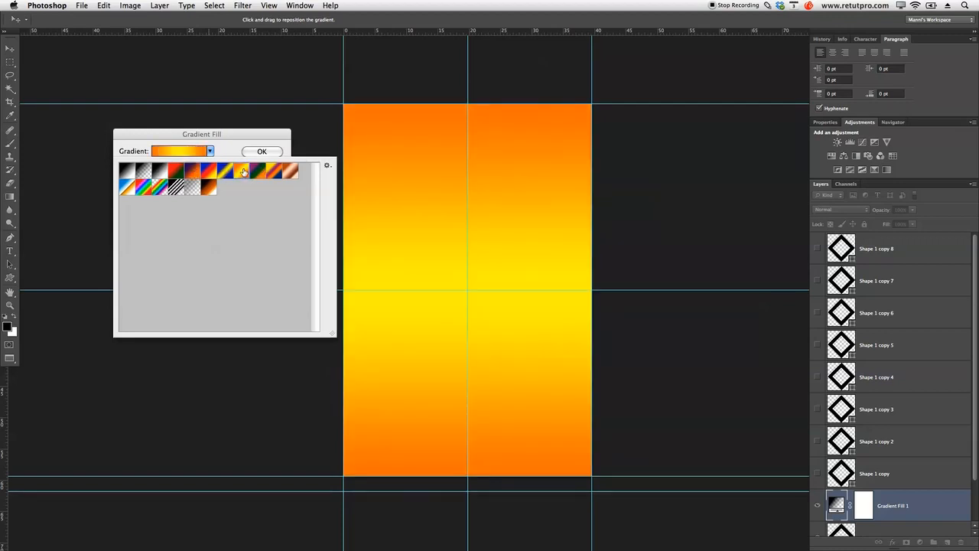
pyautogui.click(197, 173)
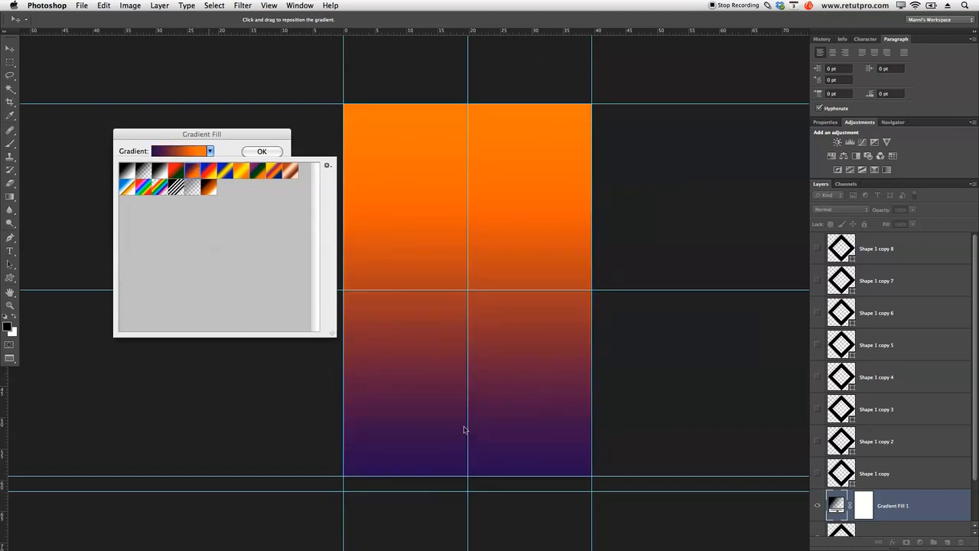
pyautogui.moveTo(474, 454); pyautogui.dragTo(492, 464)
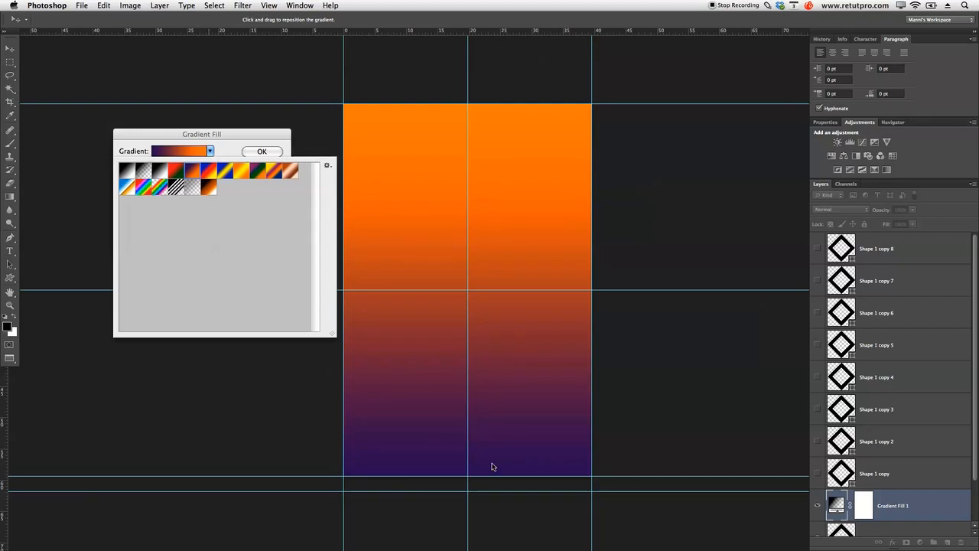
pyautogui.click(234, 176)
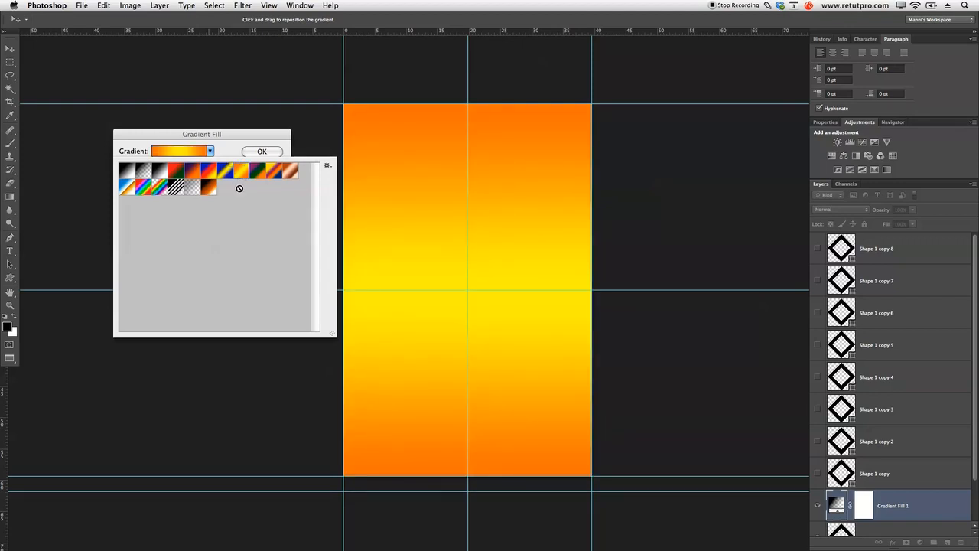
pyautogui.click(240, 153)
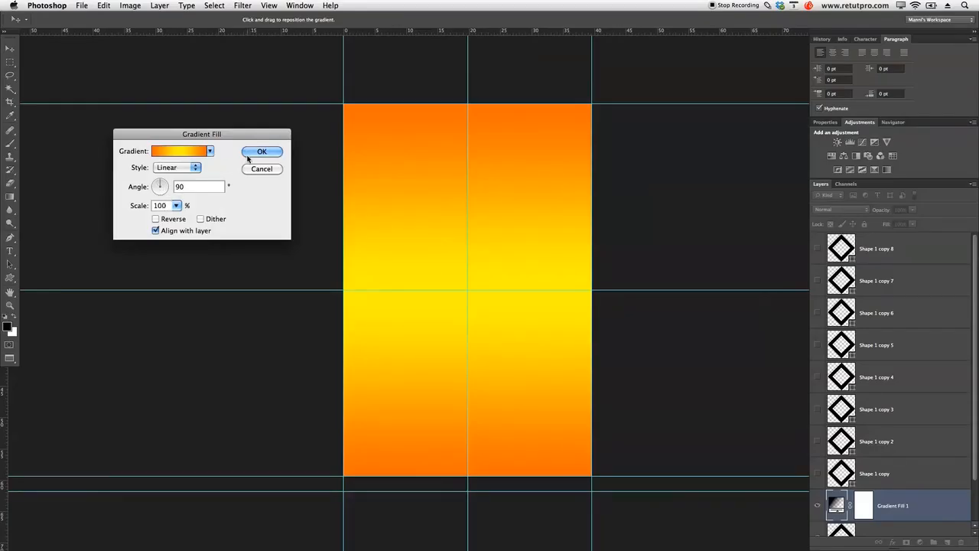
pyautogui.click(247, 156)
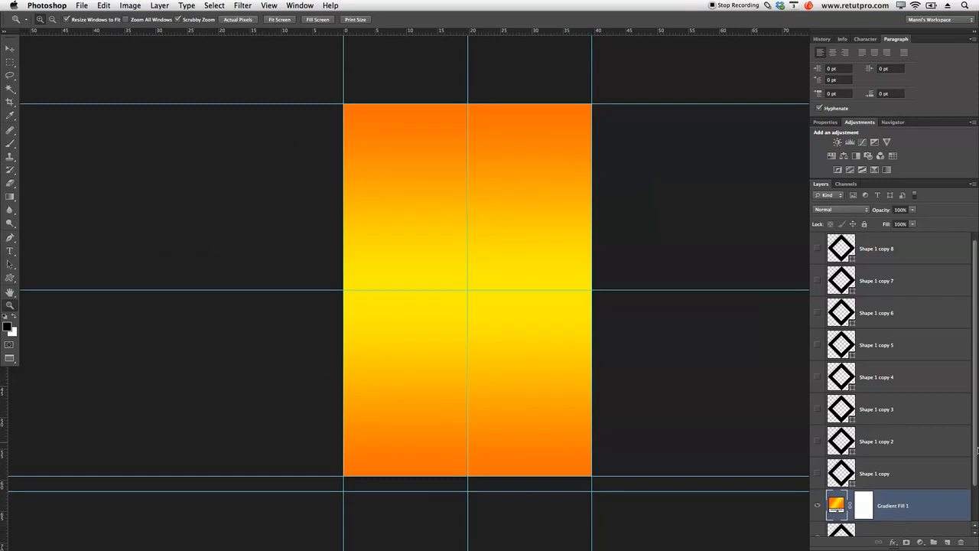
# Clip the orange-yellow-orange gradient fill to the original diamond frame layer, Shape 1
pyautogui.scroll(-1, 909, 521)
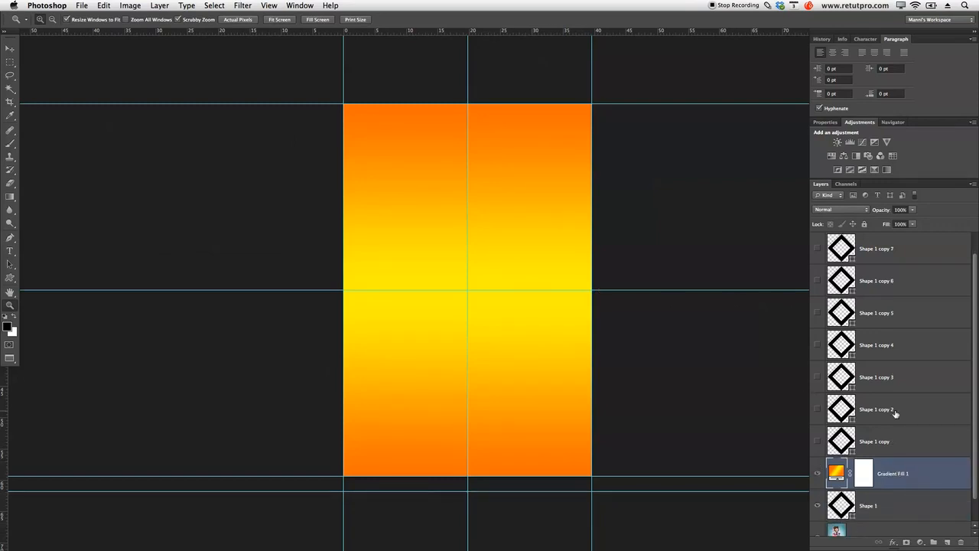
pyautogui.press('alt')
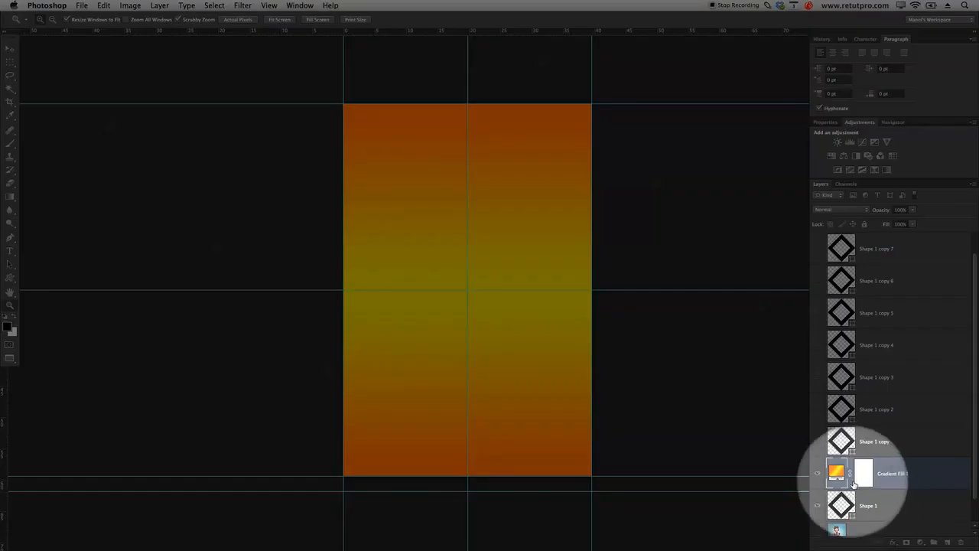
pyautogui.press('alt')
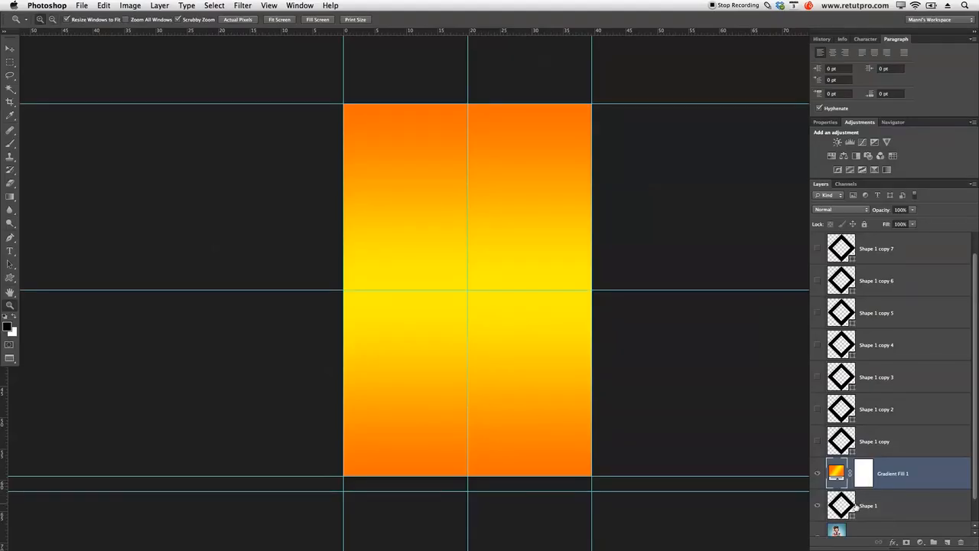
pyautogui.keyDown('alt'); pyautogui.click(861, 490); pyautogui.keyUp('alt')
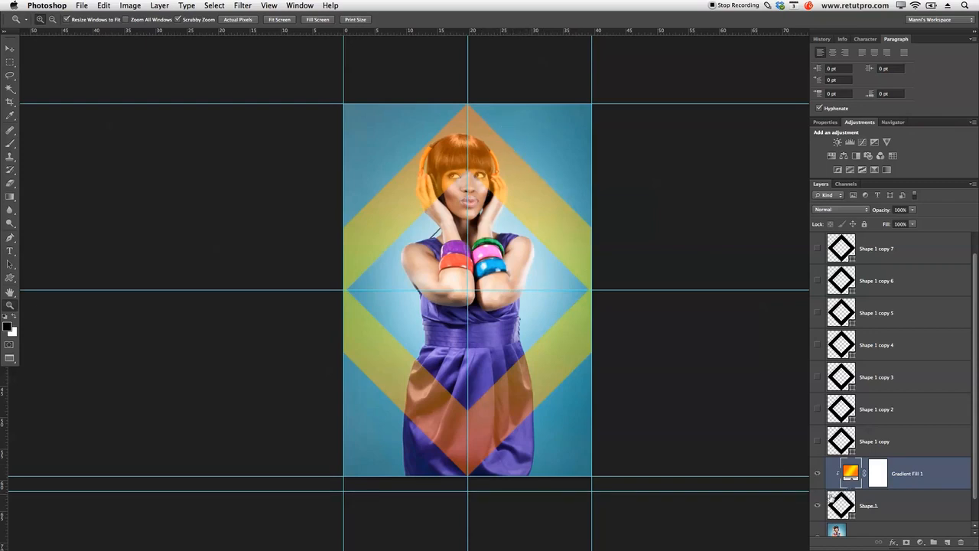
pyautogui.click(820, 476)
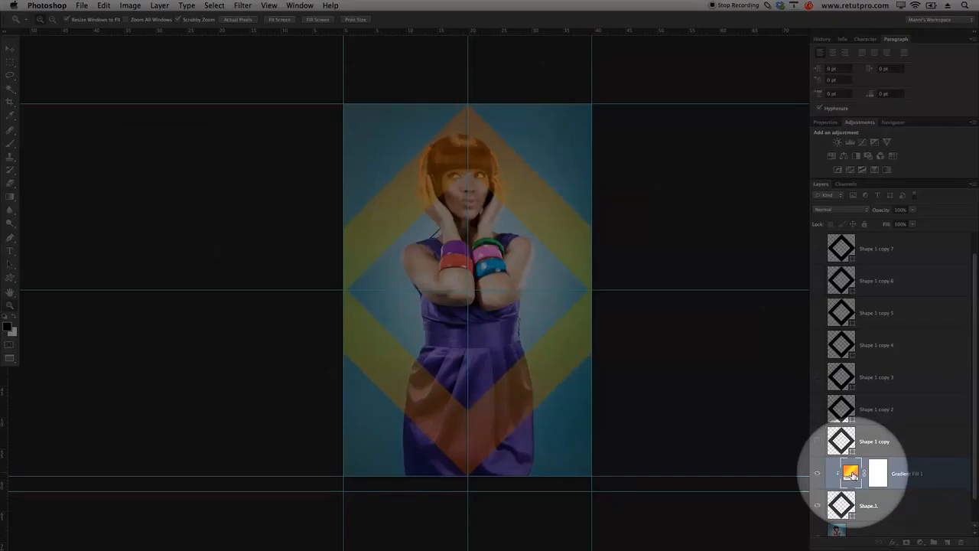
# Rotate the gradient clipped to the original diamond frame to a downward diagonal angle, keeping the Linear style
pyautogui.doubleClick(850, 474)
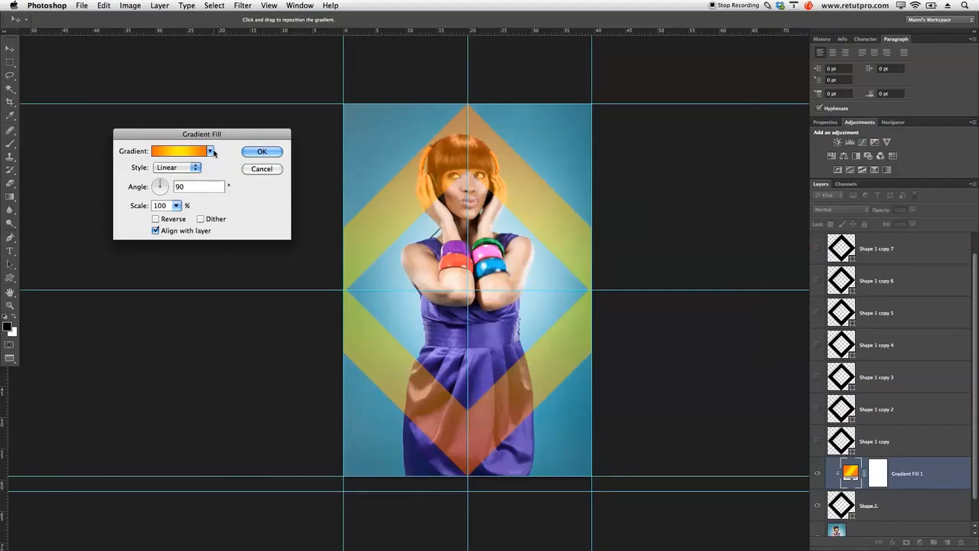
pyautogui.moveTo(167, 191); pyautogui.dragTo(160, 189)
pyautogui.click(176, 167)
pyautogui.click(178, 176)
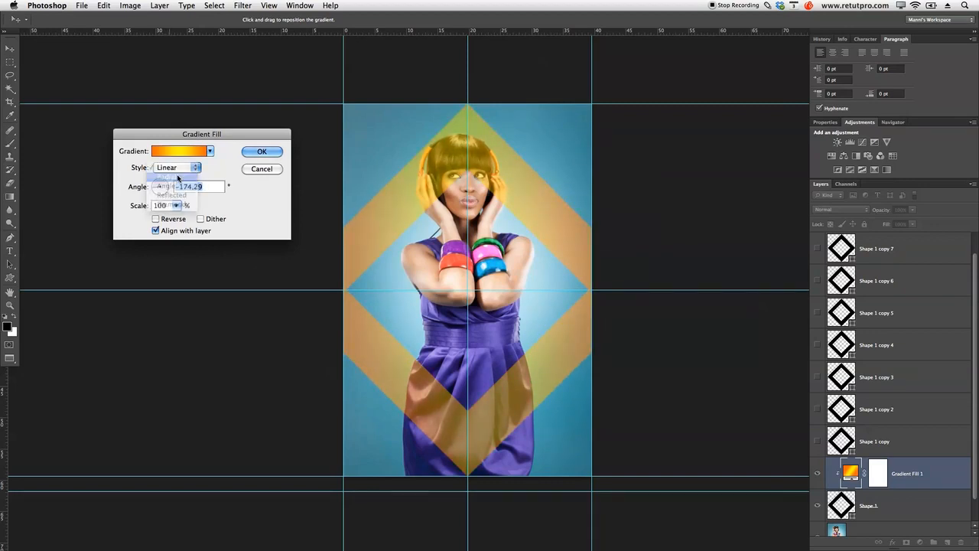
pyautogui.click(180, 169)
pyautogui.click(179, 180)
pyautogui.click(179, 168)
pyautogui.click(176, 149)
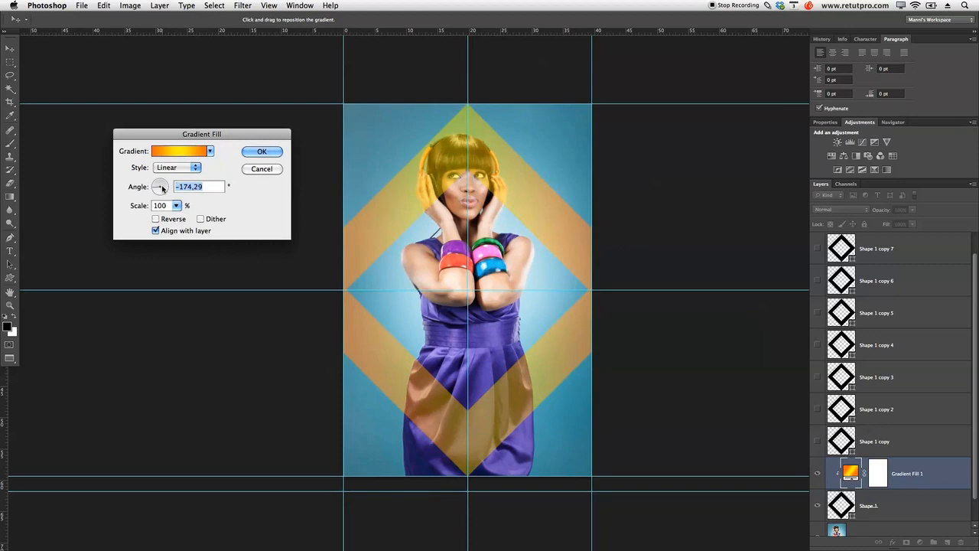
pyautogui.moveTo(161, 187); pyautogui.dragTo(163, 191)
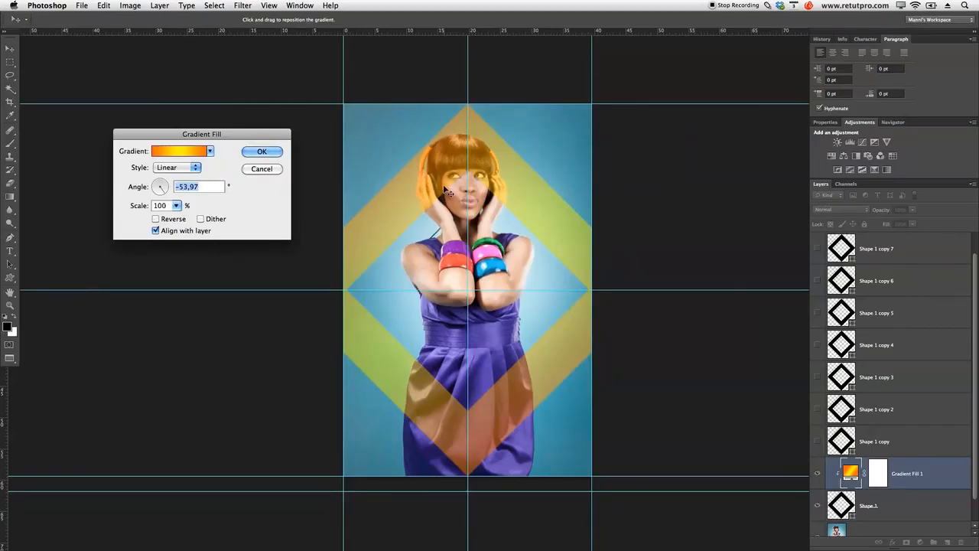
pyautogui.click(162, 195)
pyautogui.click(264, 150)
pyautogui.press('z')
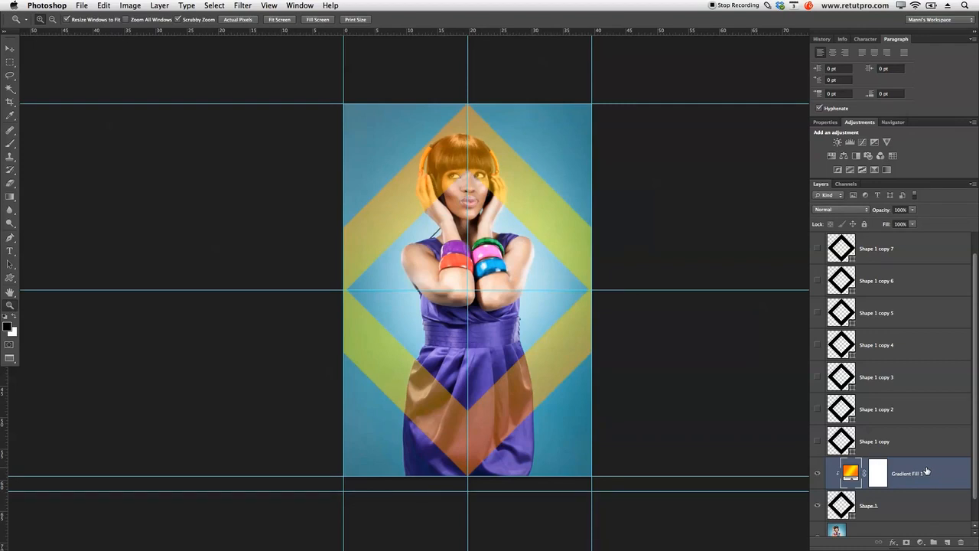
# Duplicate the gradient fill above Shape 1 copy, clip it to that frame, and show the frame
pyautogui.press('super+j')
pyautogui.moveTo(840, 474); pyautogui.dragTo(879, 452)
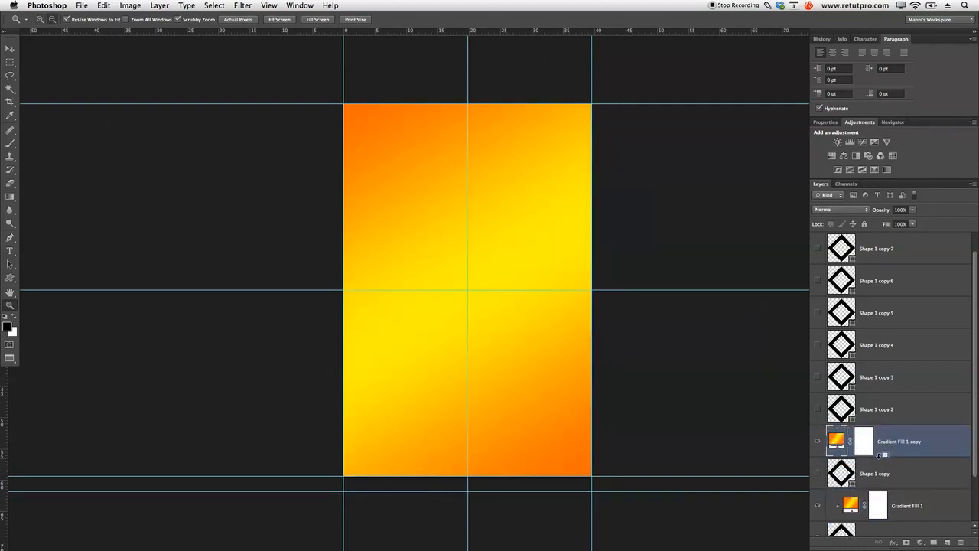
pyautogui.keyDown('alt'); pyautogui.click(879, 456); pyautogui.keyUp('alt')
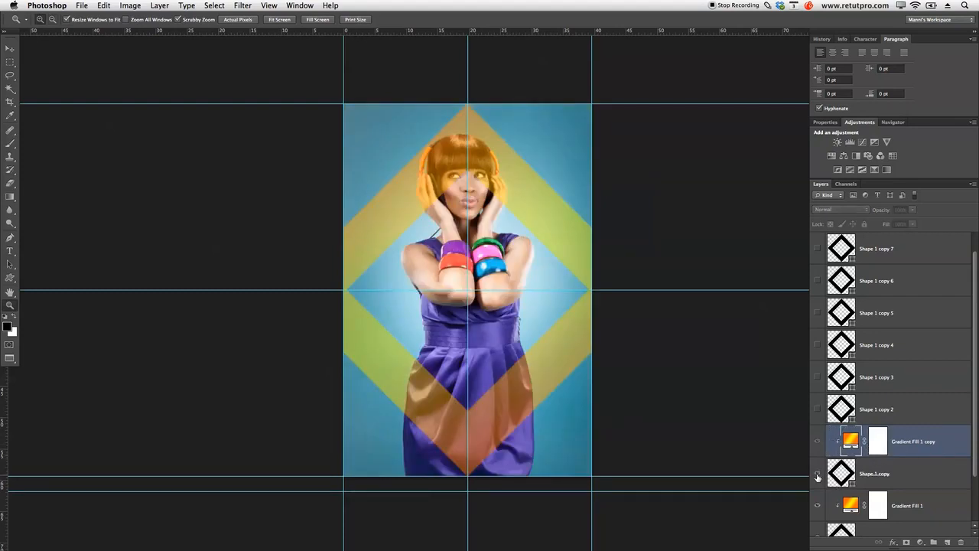
pyautogui.click(817, 474)
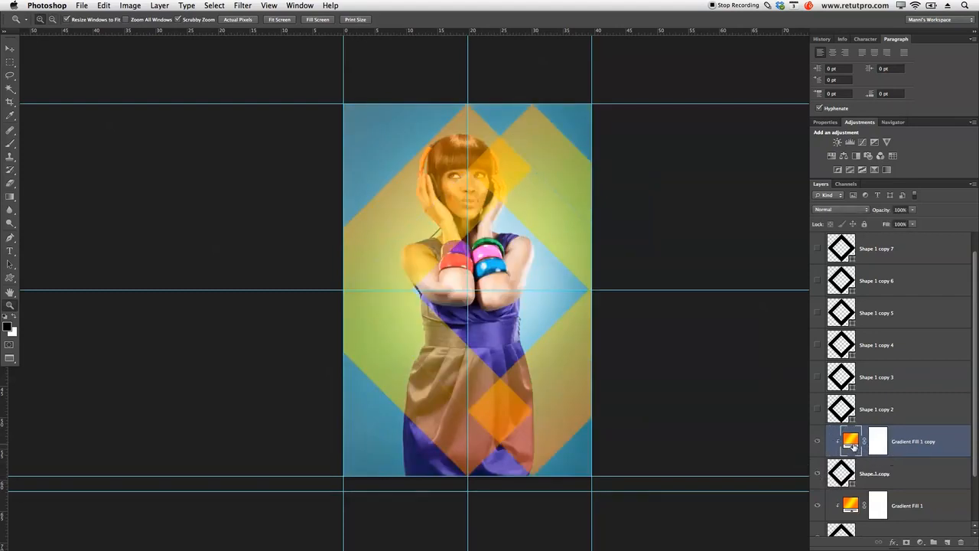
# Set the gradient fill on Shape 1 copy to an angle of 163,3° with the Violet, Orange preset
pyautogui.doubleClick(850, 442)
pyautogui.moveTo(169, 194); pyautogui.dragTo(157, 188)
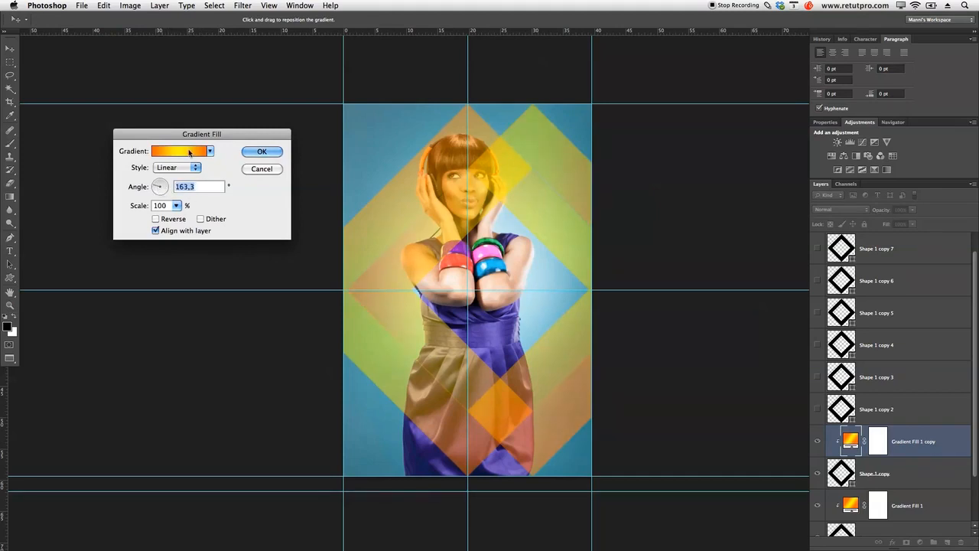
pyautogui.click(188, 151)
pyautogui.click(661, 313)
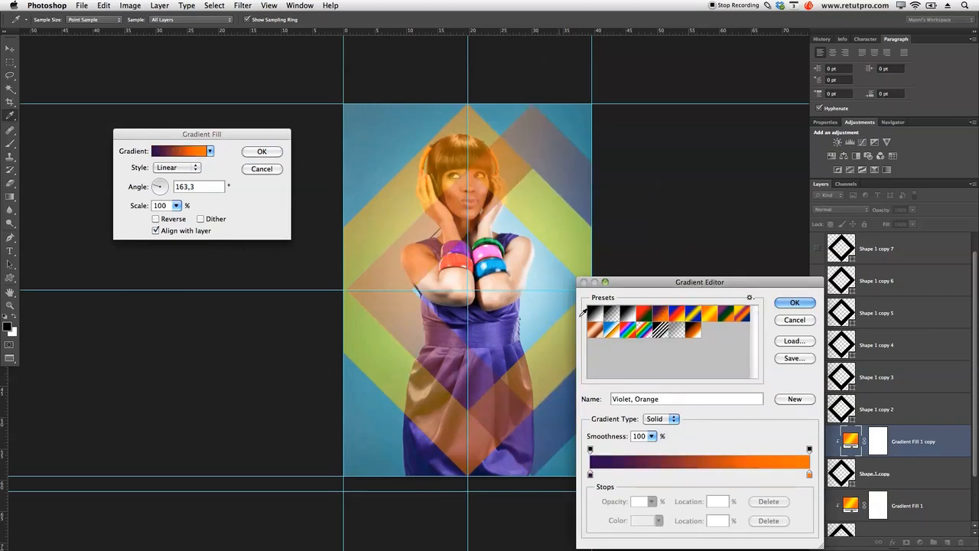
pyautogui.click(794, 303)
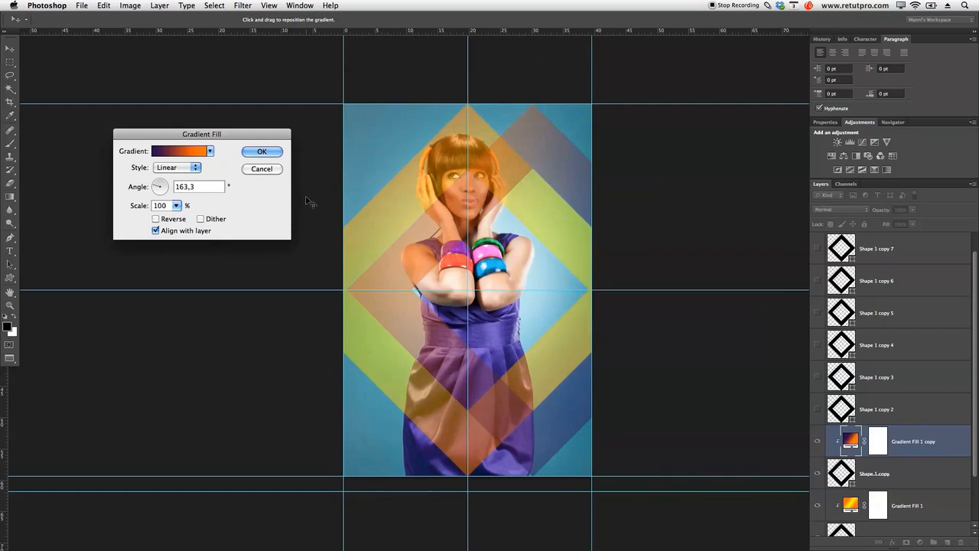
pyautogui.click(262, 150)
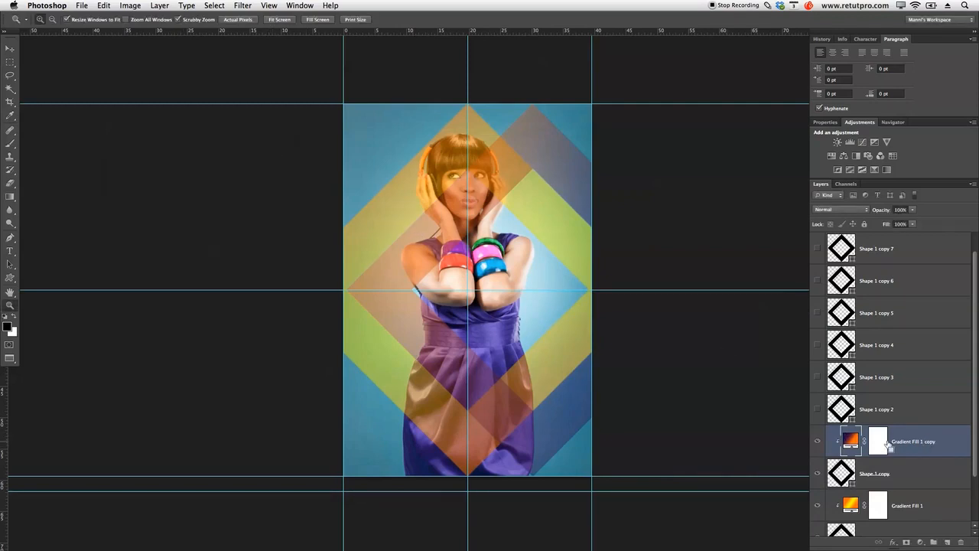
# Duplicate the violet-orange gradient fill seven times, placing one copy directly above each frame from Shape 1 copy 2 to copy 8
pyautogui.press('super+j')
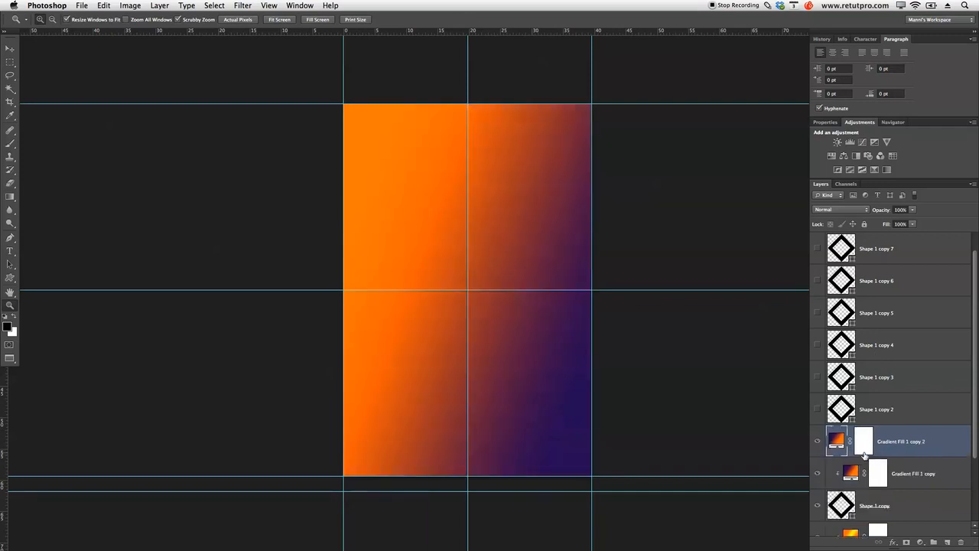
pyautogui.moveTo(840, 442); pyautogui.dragTo(863, 275)
pyautogui.press('super+j')
pyautogui.press('super+j')
pyautogui.press('super+j')
pyautogui.press('super+j')
pyautogui.press('super+j')
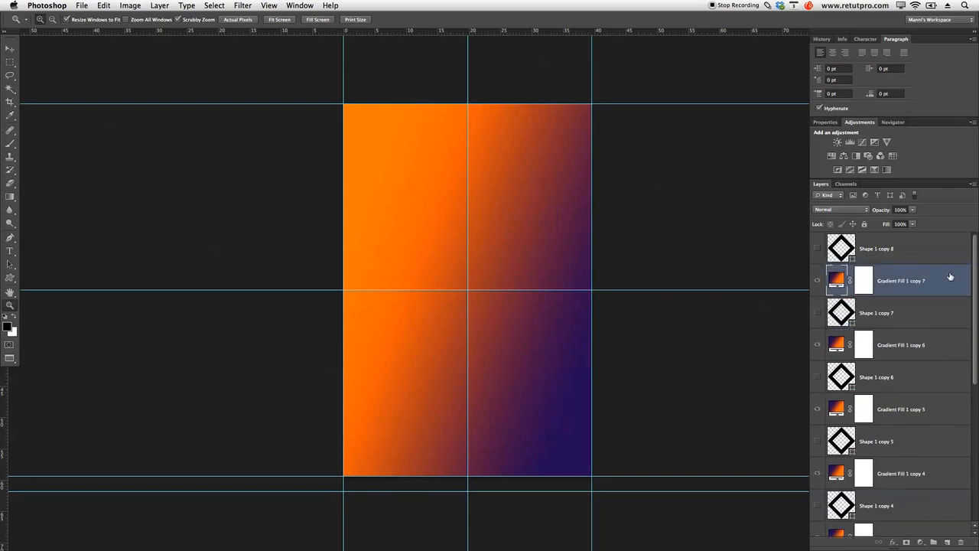
pyautogui.press('super+j')
pyautogui.moveTo(840, 285); pyautogui.dragTo(865, 240)
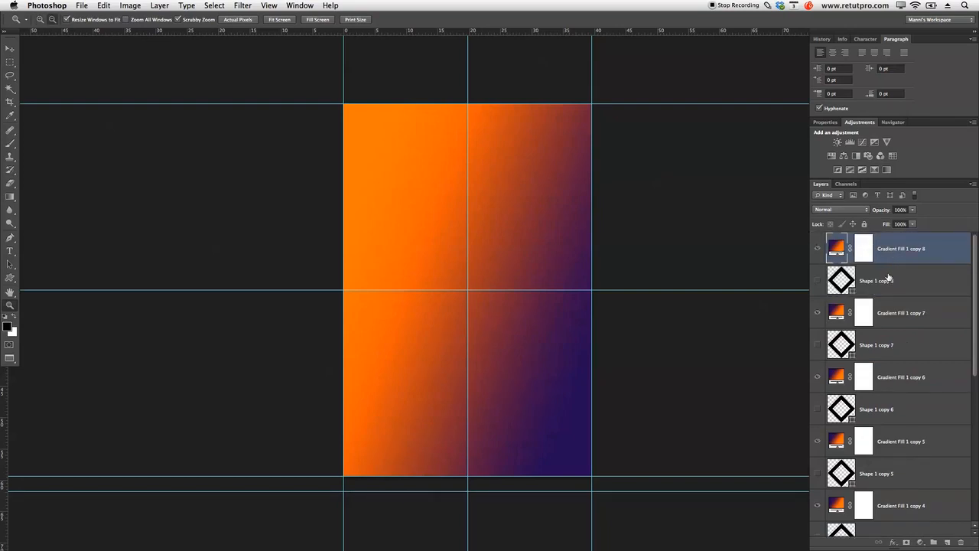
# Clip the violet-orange gradient fills copy 8, copy 7, copy 6 and copy 5 to the frame directly below each
pyautogui.keyDown('alt'); pyautogui.click(890, 265); pyautogui.keyUp('alt')
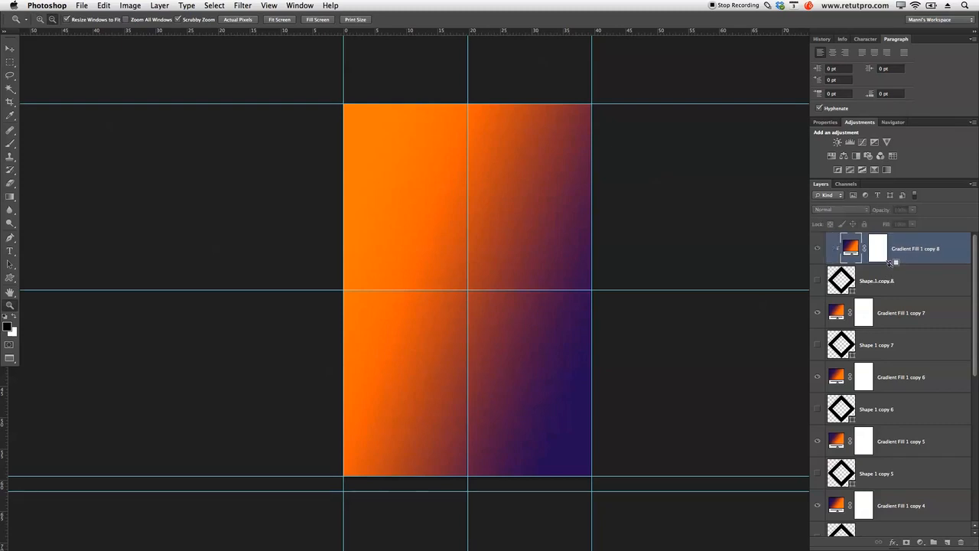
pyautogui.click(903, 323)
pyautogui.keyDown('alt'); pyautogui.click(897, 327); pyautogui.keyUp('alt')
pyautogui.scroll(-1, 974, 337)
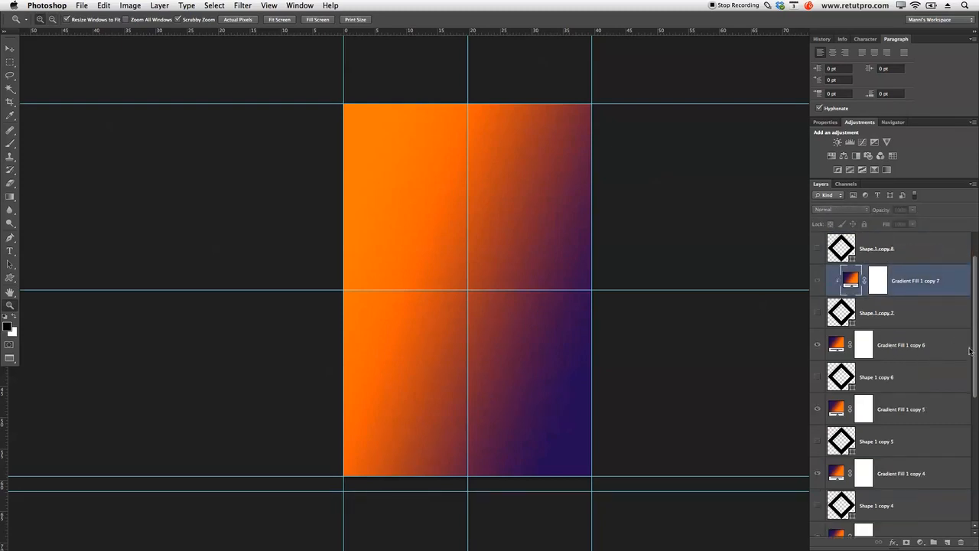
pyautogui.click(927, 321)
pyautogui.click(911, 348)
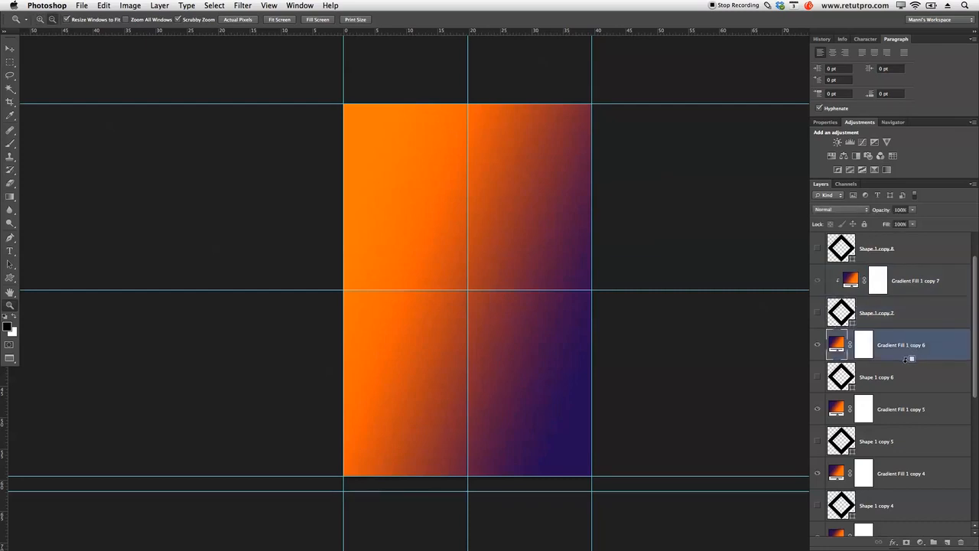
pyautogui.keyDown('alt'); pyautogui.click(906, 360); pyautogui.keyUp('alt')
pyautogui.scroll(-1, 975, 357)
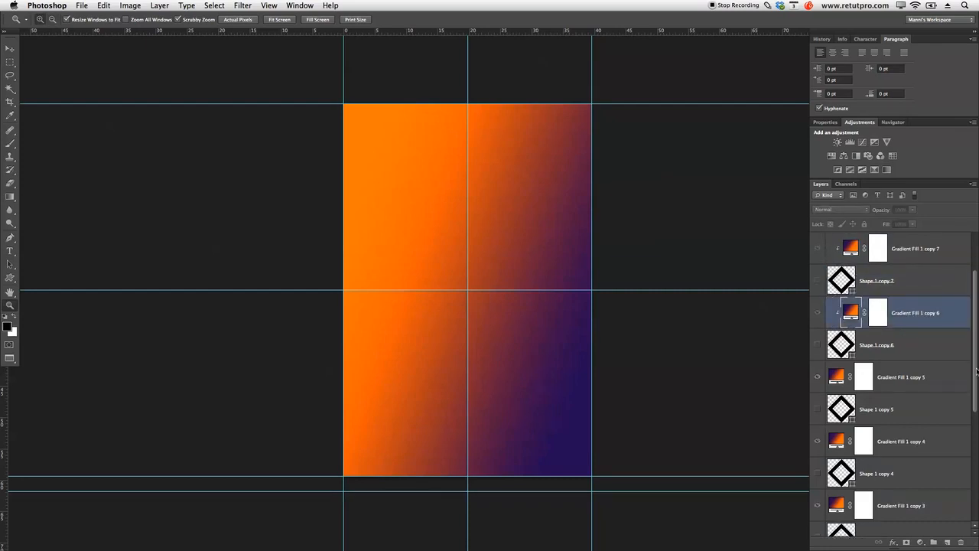
pyautogui.click(902, 374)
pyautogui.keyDown('alt'); pyautogui.click(902, 393); pyautogui.keyUp('alt')
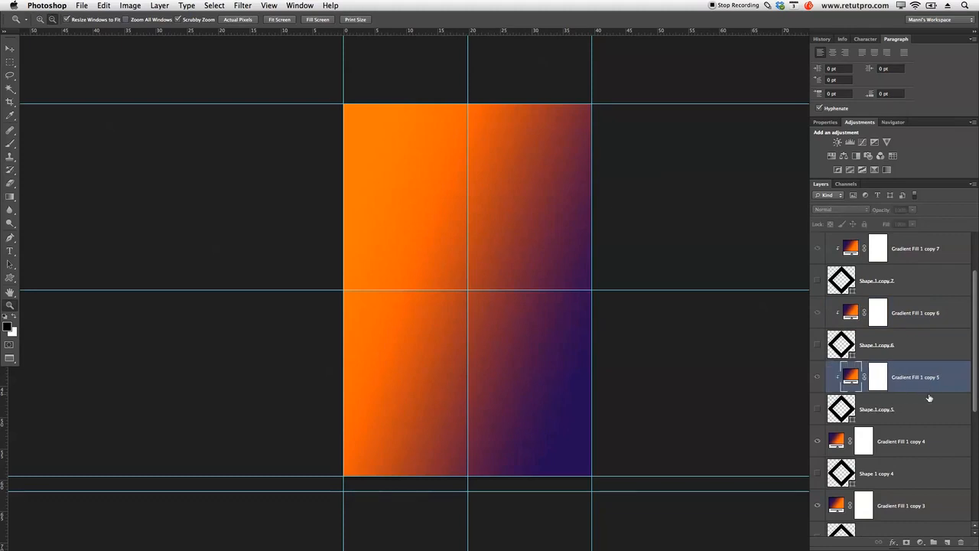
# Clip the gradient fills copy 4, copy 3 and copy 2 to the frame directly below each
pyautogui.scroll(-2, 962, 391)
pyautogui.keyDown('alt'); pyautogui.click(907, 361); pyautogui.keyUp('alt')
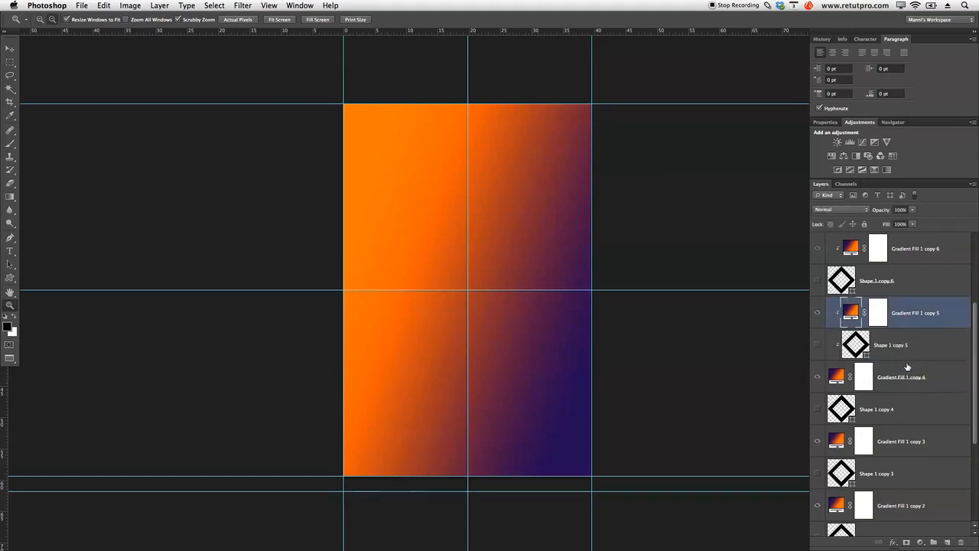
pyautogui.keyDown('alt'); pyautogui.click(898, 367); pyautogui.keyUp('alt')
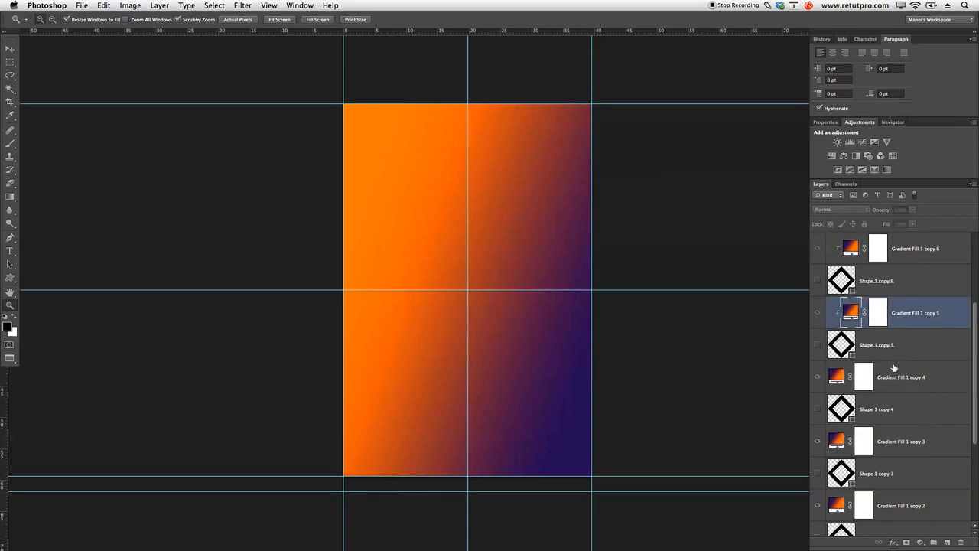
pyautogui.click(899, 386)
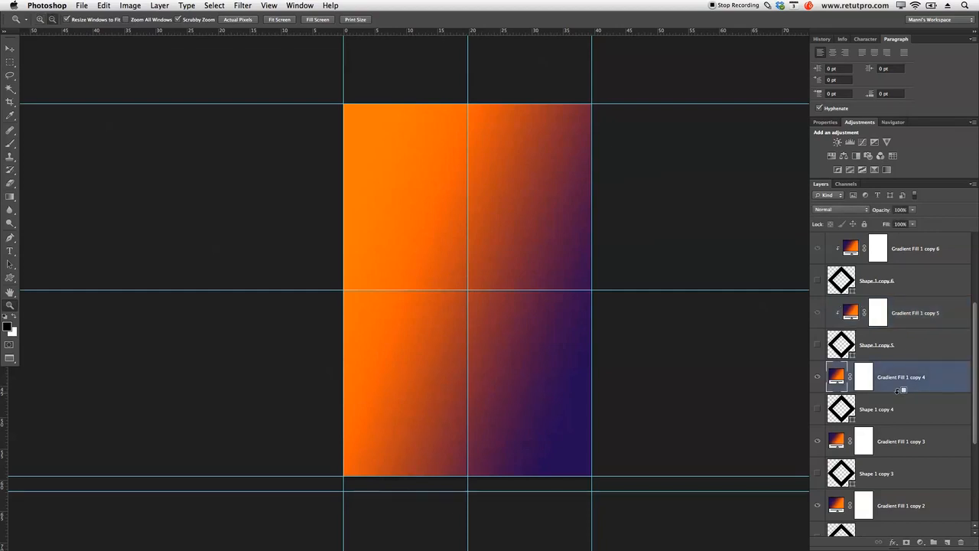
pyautogui.keyDown('alt'); pyautogui.click(900, 393); pyautogui.keyUp('alt')
pyautogui.click(904, 437)
pyautogui.keyDown('alt'); pyautogui.click(905, 452); pyautogui.keyUp('alt')
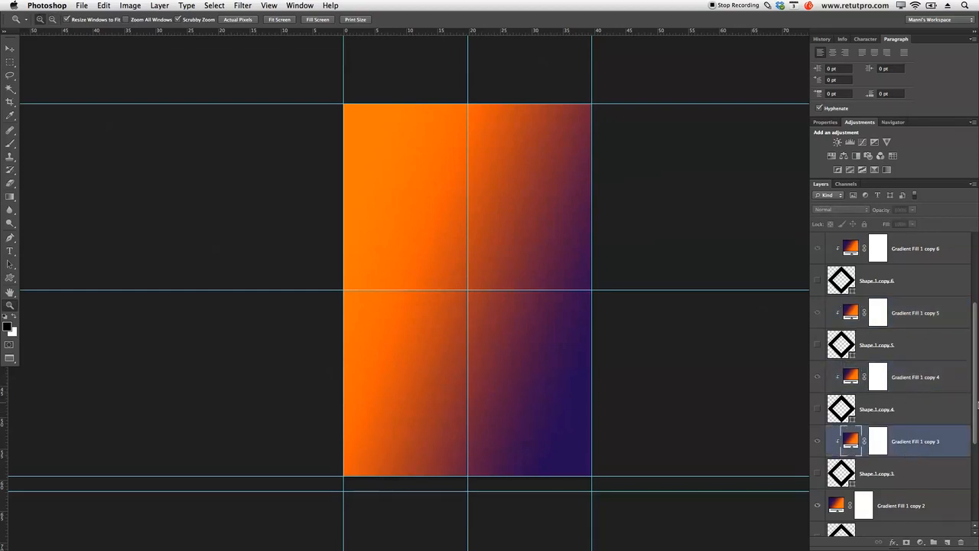
pyautogui.scroll(-3, 936, 418)
pyautogui.click(929, 418)
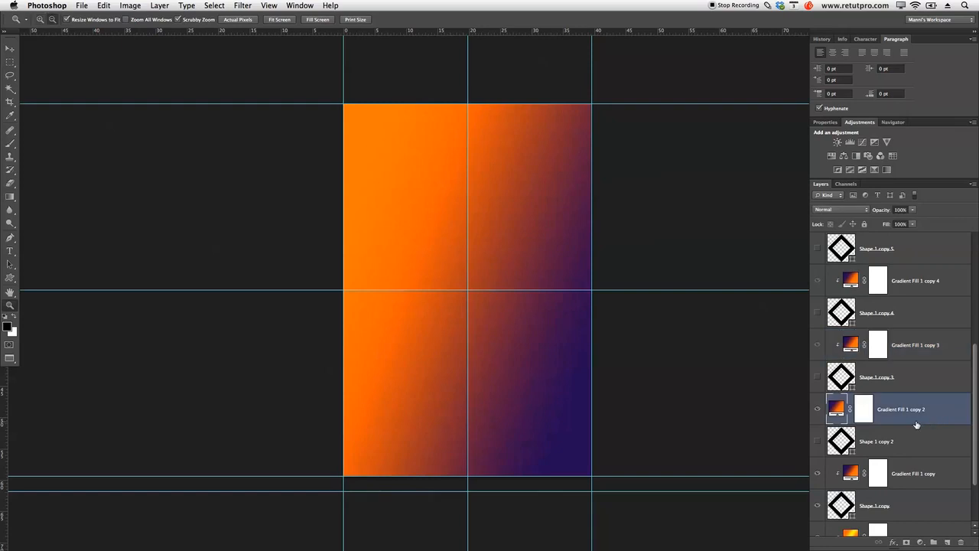
pyautogui.keyDown('alt'); pyautogui.click(913, 426); pyautogui.keyUp('alt')
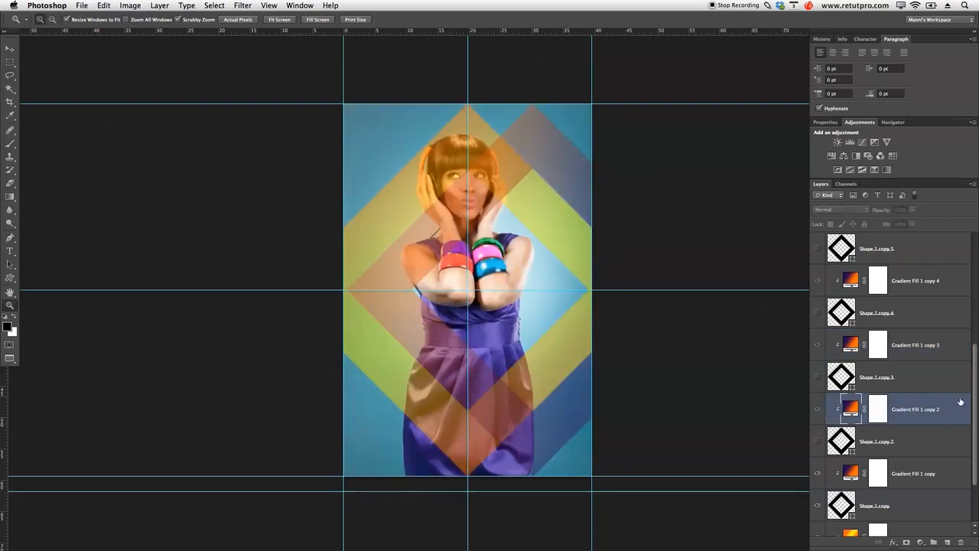
# Group all layers from Shape 1 up to Gradient Fill 1 copy 8 and name the group Shape
pyautogui.scroll(-3, 976, 447)
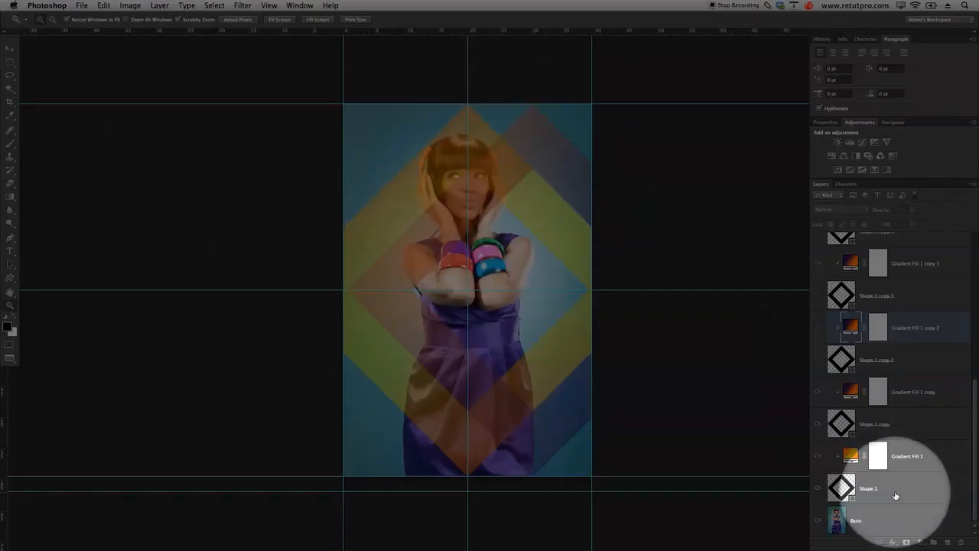
pyautogui.click(897, 478)
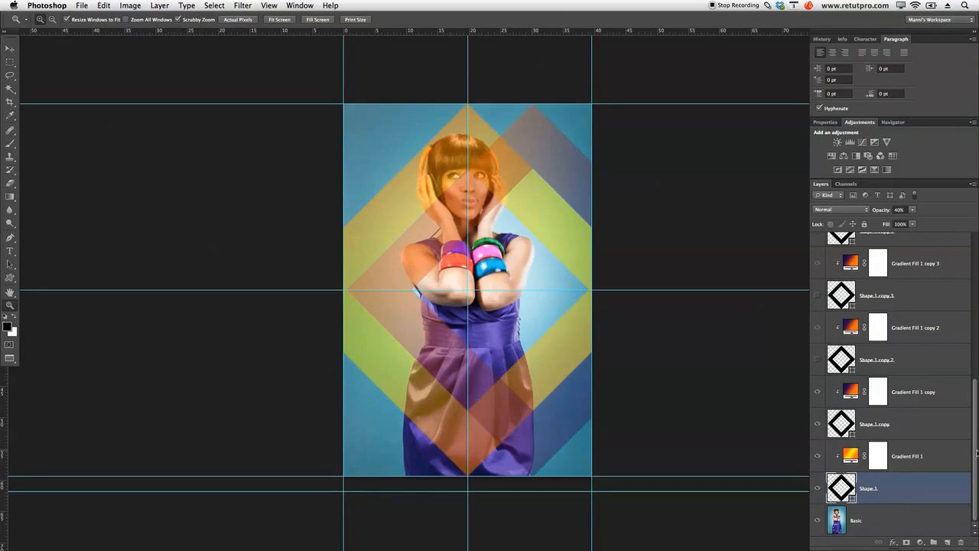
pyautogui.scroll(4, 976, 451)
pyautogui.moveTo(977, 404); pyautogui.dragTo(974, 275)
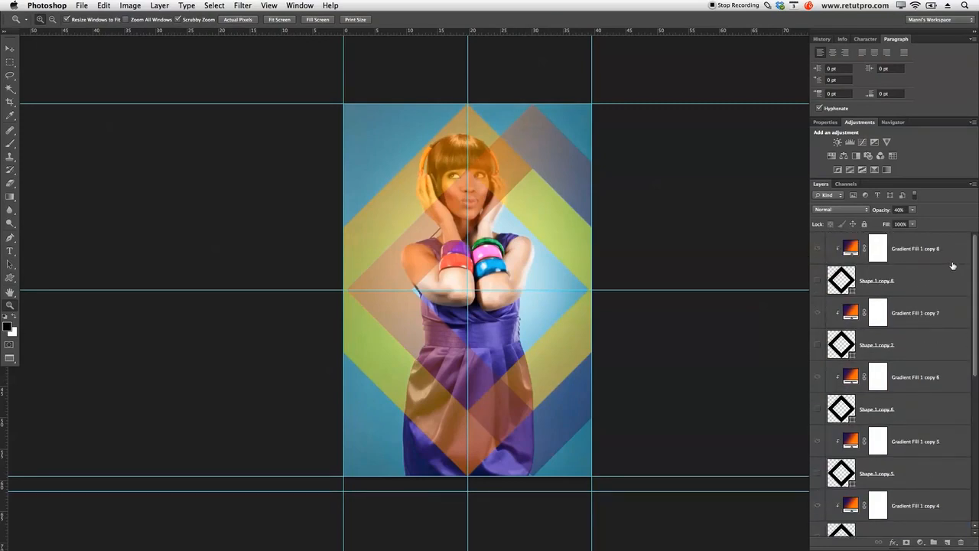
pyautogui.keyDown('shift'); pyautogui.click(955, 255); pyautogui.keyUp('shift')
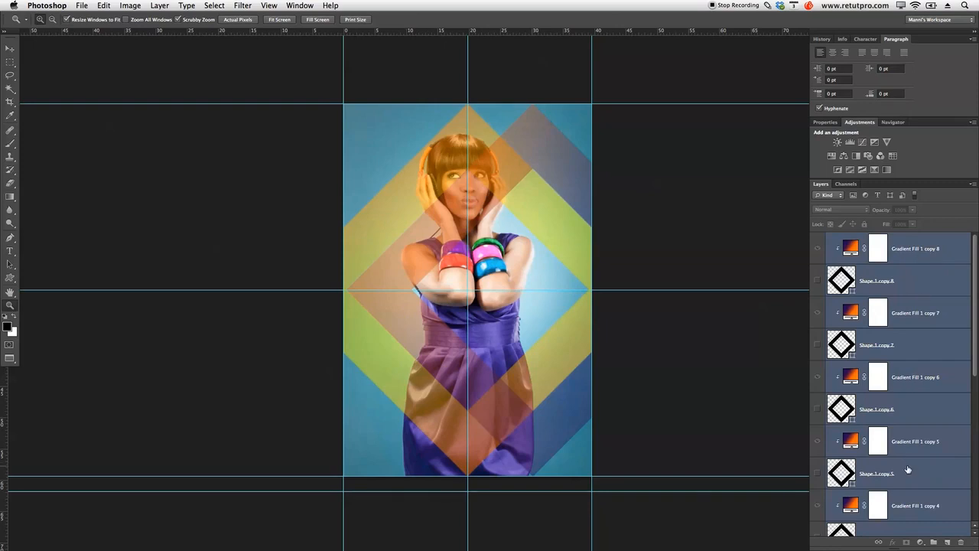
pyautogui.press('super+g')
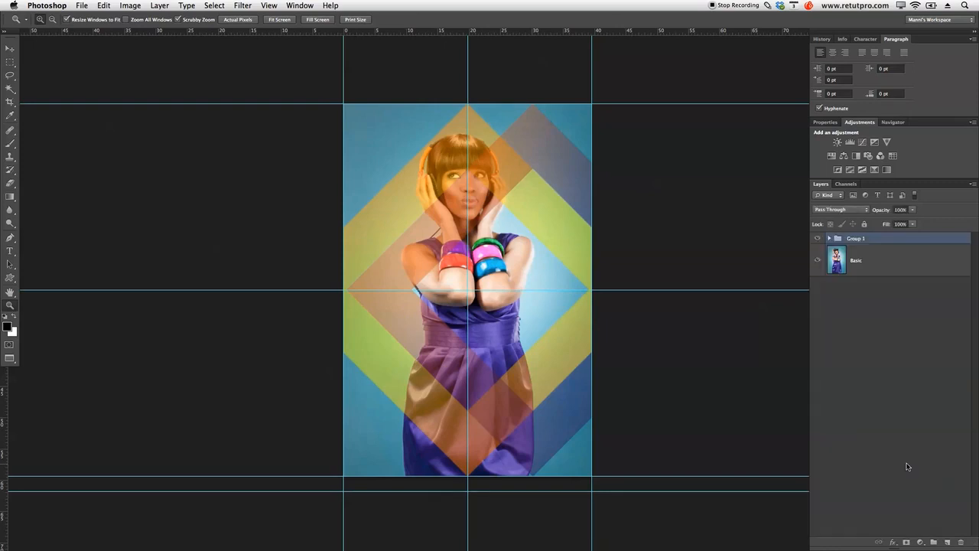
pyautogui.doubleClick(856, 239)
pyautogui.write('Shape')
pyautogui.press('Return')
pyautogui.click(818, 239)
pyautogui.click(818, 239)
# Show Shape 1 copy 2 inside the Shape group and set its gradient fill's angle to 20,56°
pyautogui.click(829, 239)
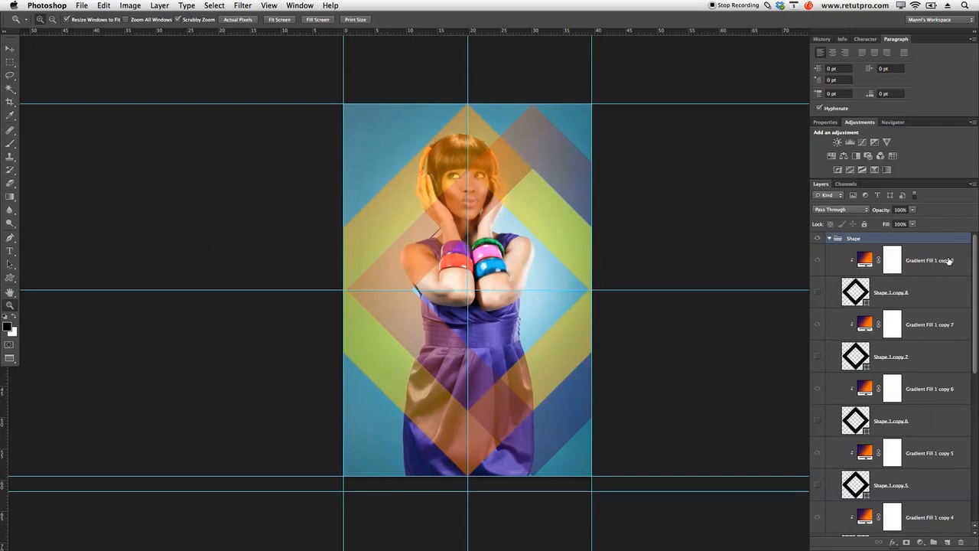
pyautogui.scroll(-8, 902, 322)
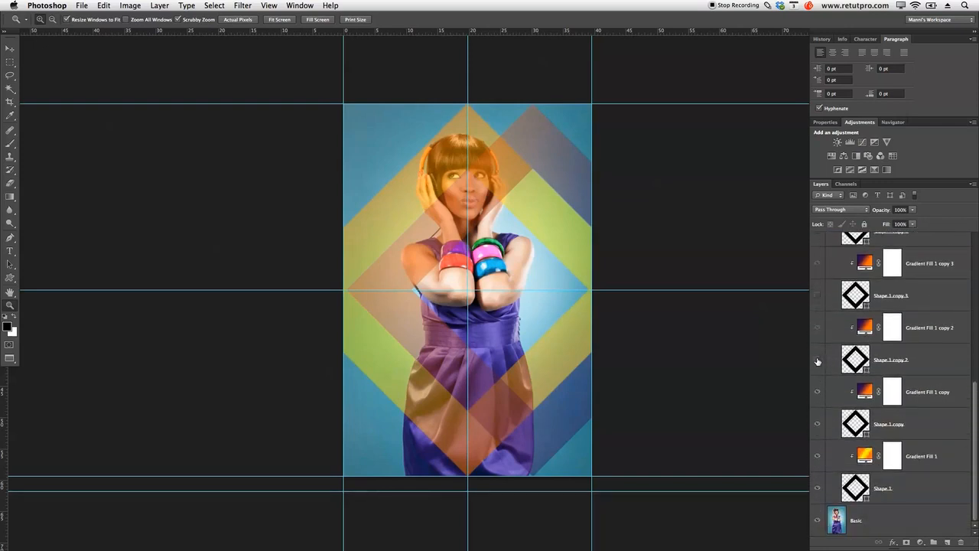
pyautogui.click(818, 360)
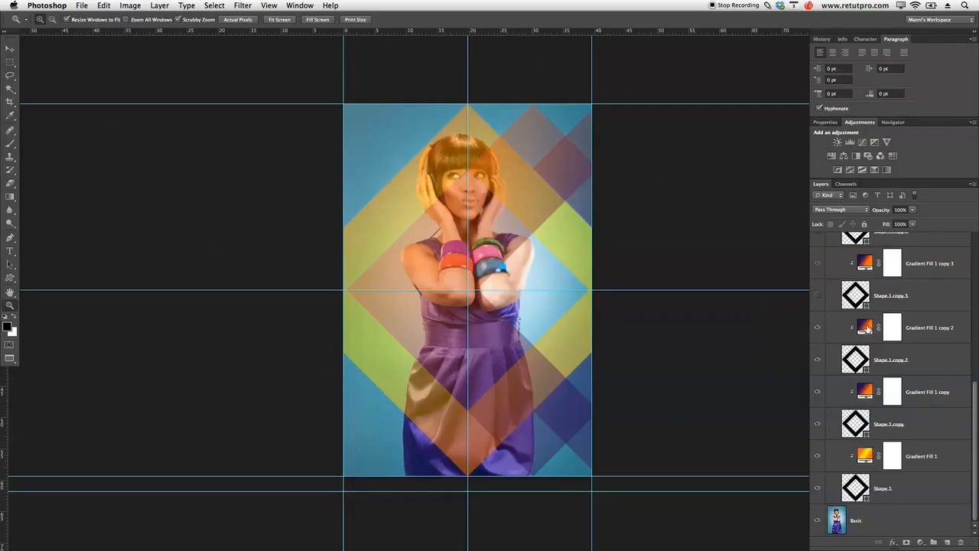
pyautogui.doubleClick(866, 327)
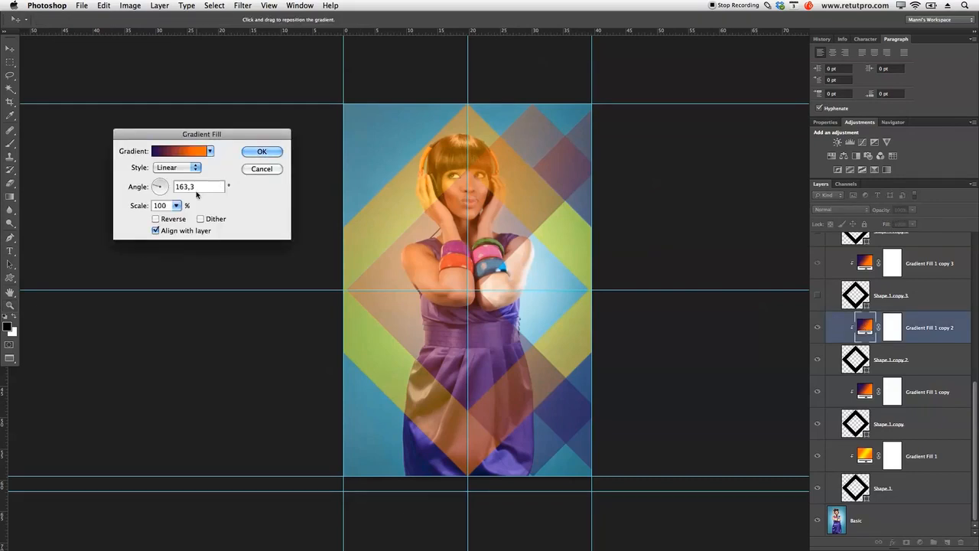
pyautogui.moveTo(163, 186); pyautogui.dragTo(170, 188)
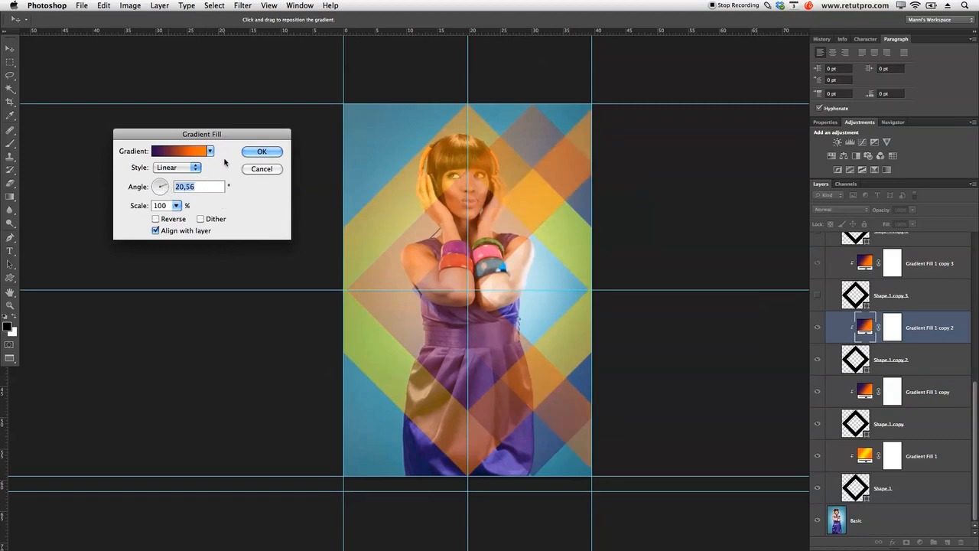
pyautogui.click(259, 152)
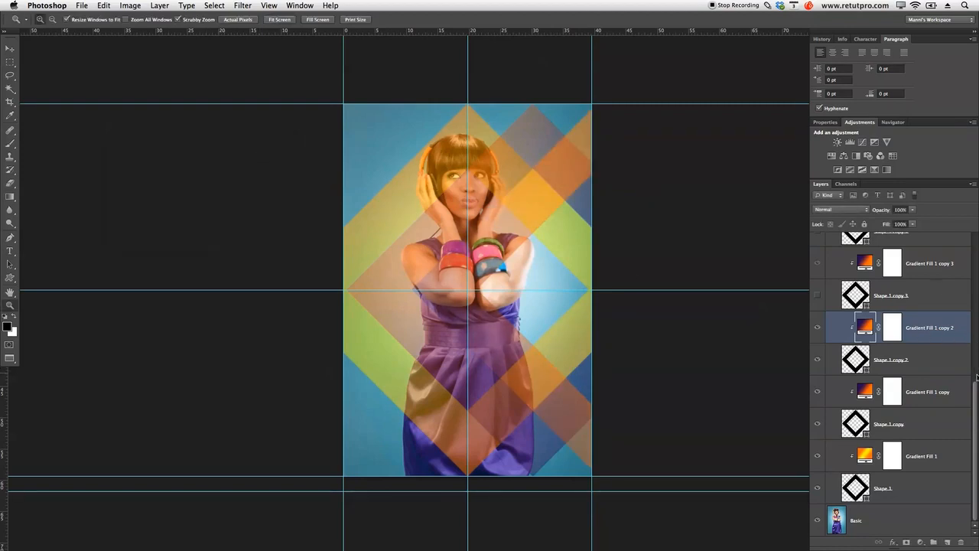
# Show Shape 1 copy 3 and set its gradient fill to the Orange, Yellow, Orange preset at an angle of -63,43°
pyautogui.scroll(1, 918, 367)
pyautogui.click(817, 322)
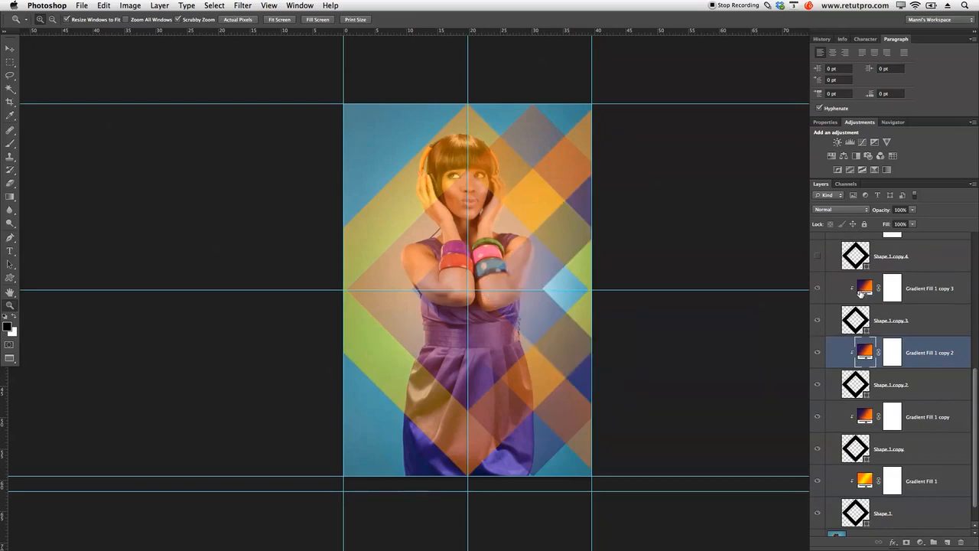
pyautogui.doubleClick(863, 291)
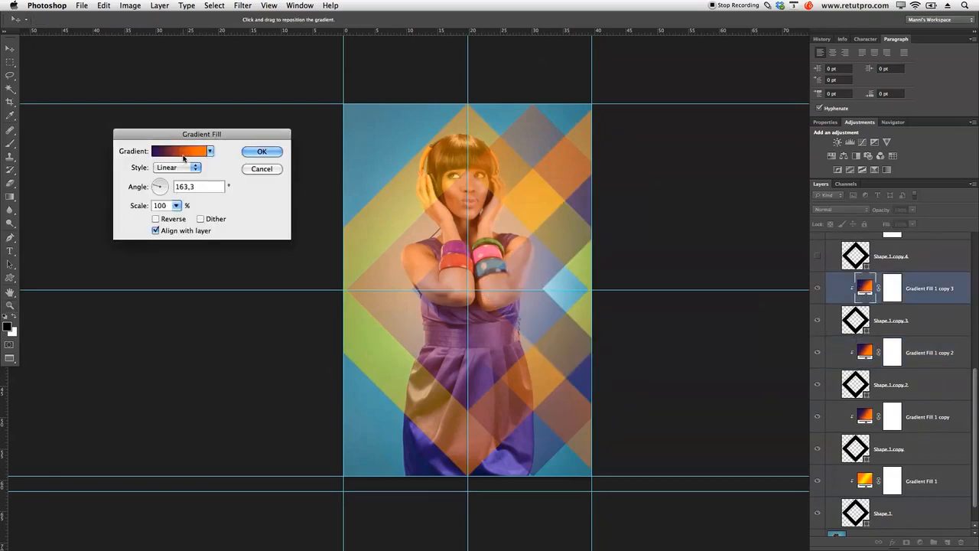
pyautogui.click(184, 159)
pyautogui.moveTo(711, 281); pyautogui.dragTo(723, 155)
pyautogui.click(722, 189)
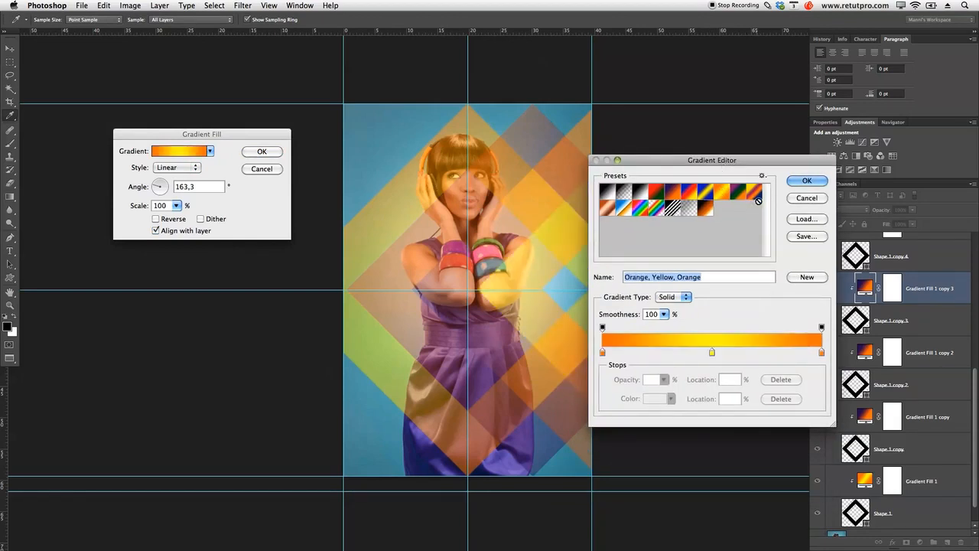
pyautogui.click(800, 184)
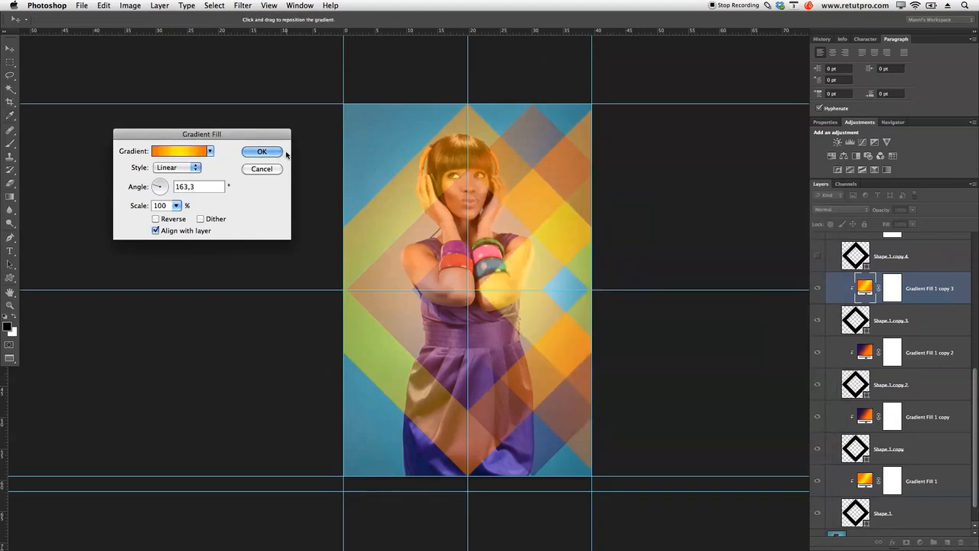
pyautogui.moveTo(165, 185); pyautogui.dragTo(164, 195)
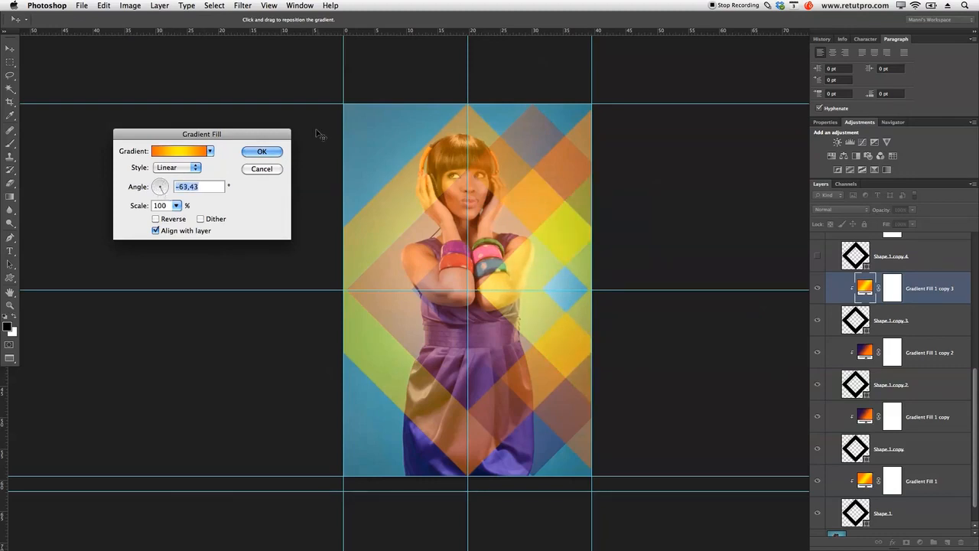
pyautogui.press('Return')
pyautogui.press('z')
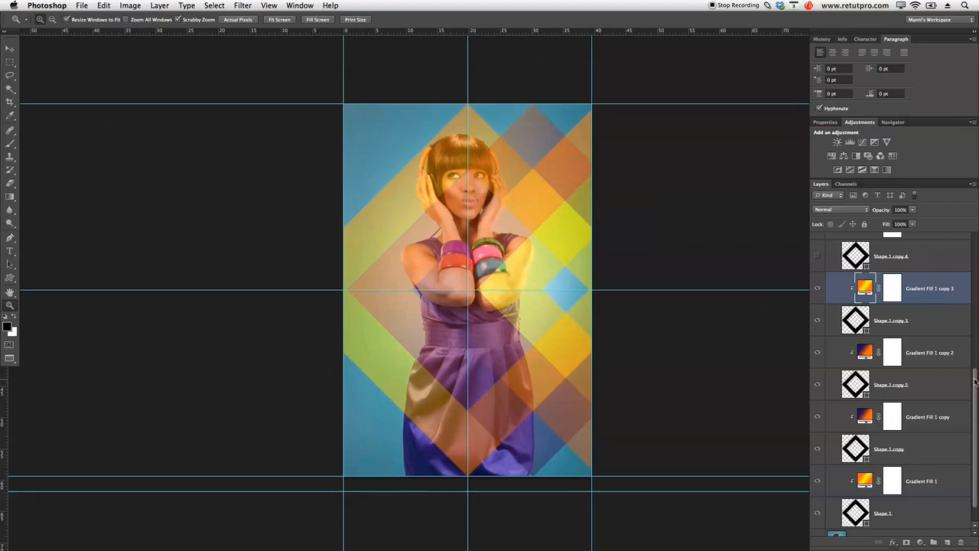
# Show Shape 1 copy 4 and set its gradient fill to the Spectrum preset at an angle of 138,37°
pyautogui.scroll(3, 975, 381)
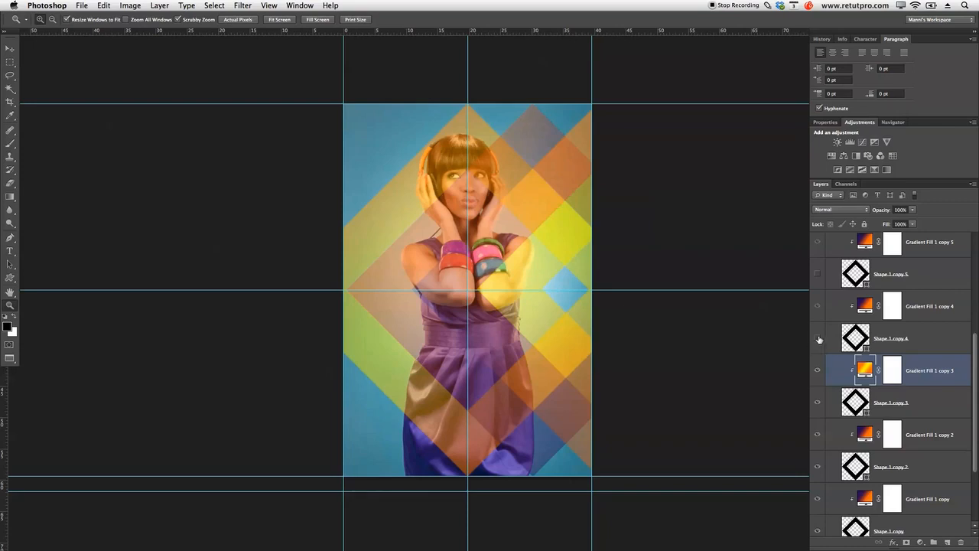
pyautogui.click(818, 338)
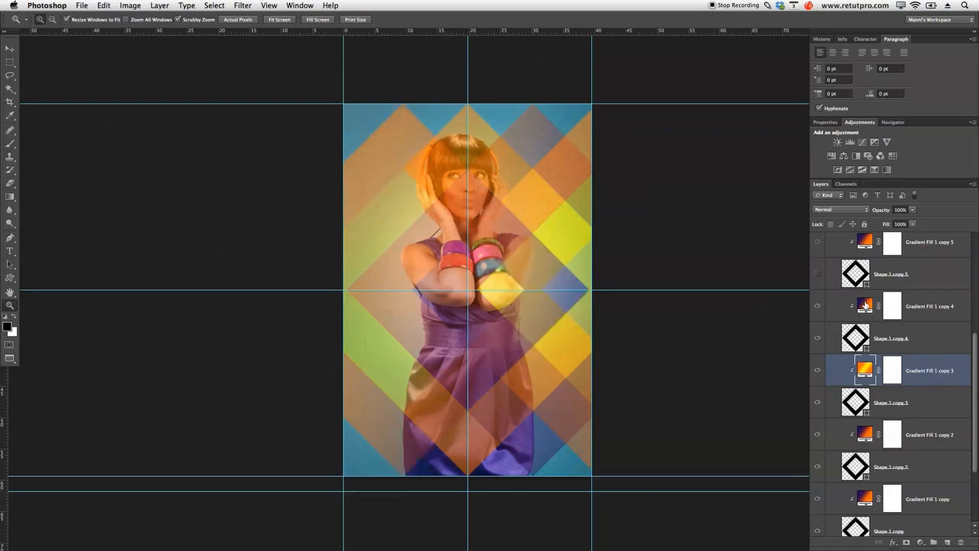
pyautogui.doubleClick(863, 306)
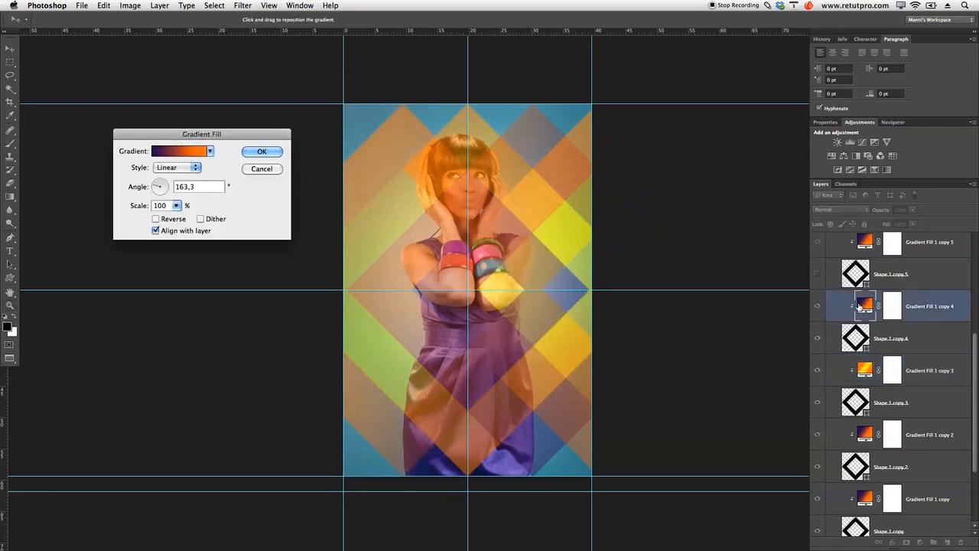
pyautogui.click(200, 150)
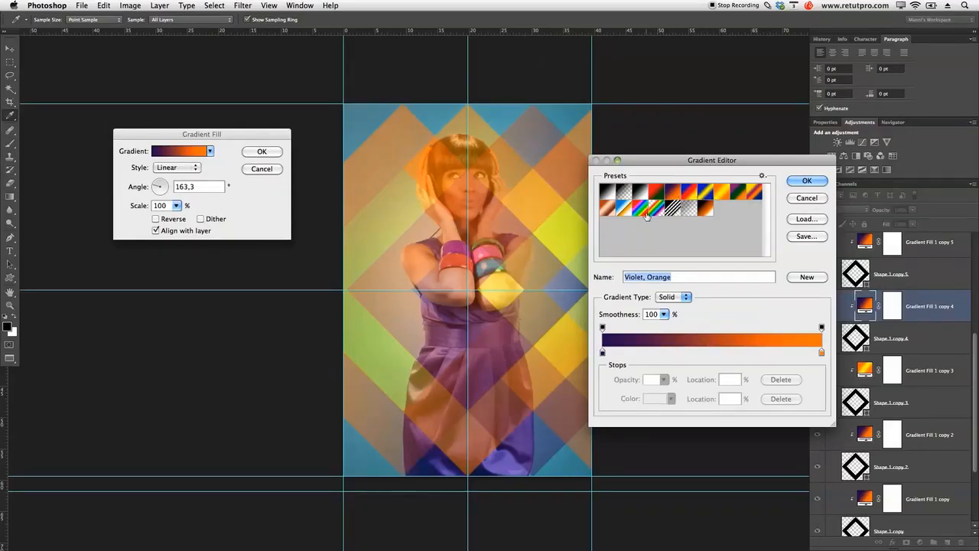
pyautogui.click(646, 211)
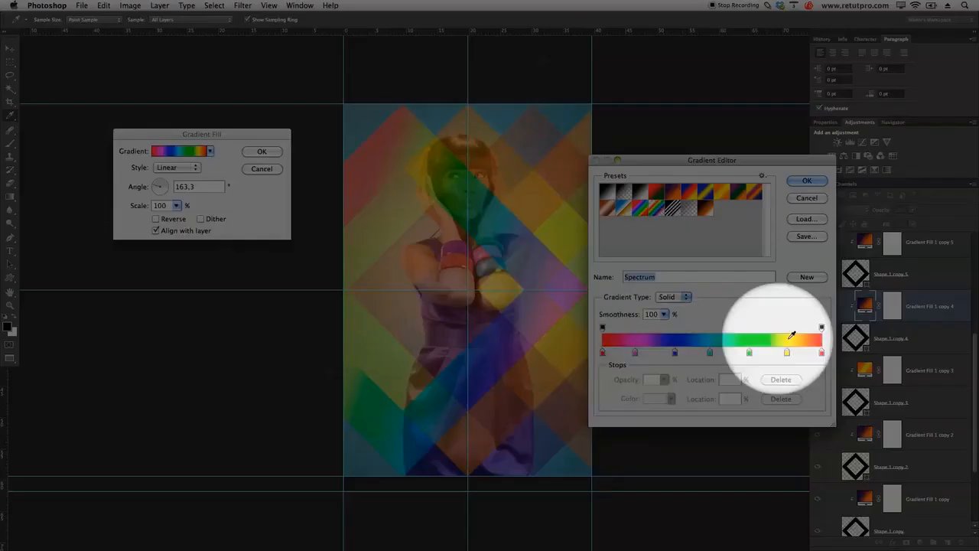
pyautogui.click(806, 181)
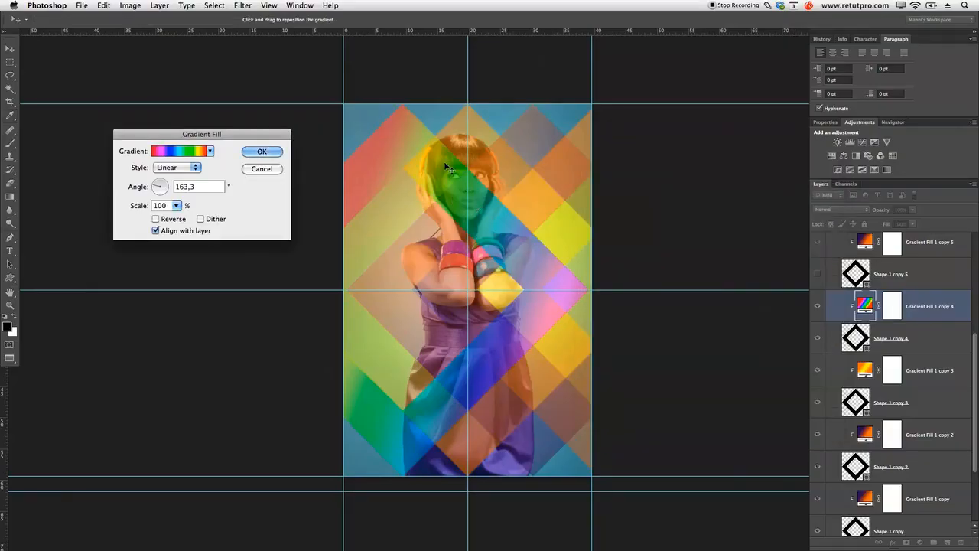
pyautogui.moveTo(155, 192)
pyautogui.mouseDown()
pyautogui.moveTo(164, 195)
pyautogui.moveTo(165, 187)
pyautogui.moveTo(153, 196)
pyautogui.moveTo(159, 187)
pyautogui.mouseUp()
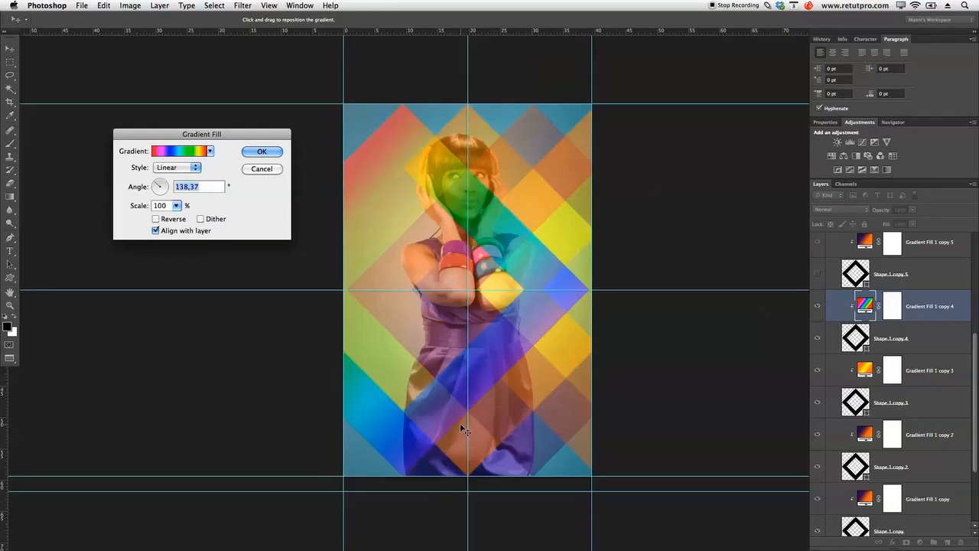
pyautogui.click(277, 152)
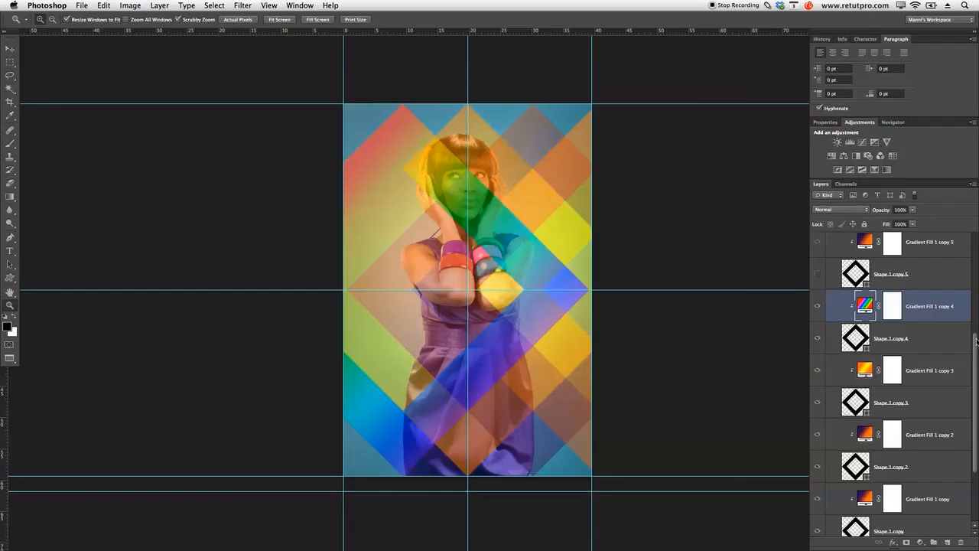
# Show Shape 1 copy 5 and set its gradient fill's angle to 124,99°
pyautogui.moveTo(976, 340); pyautogui.dragTo(977, 312)
pyautogui.click(826, 325)
pyautogui.click(822, 300)
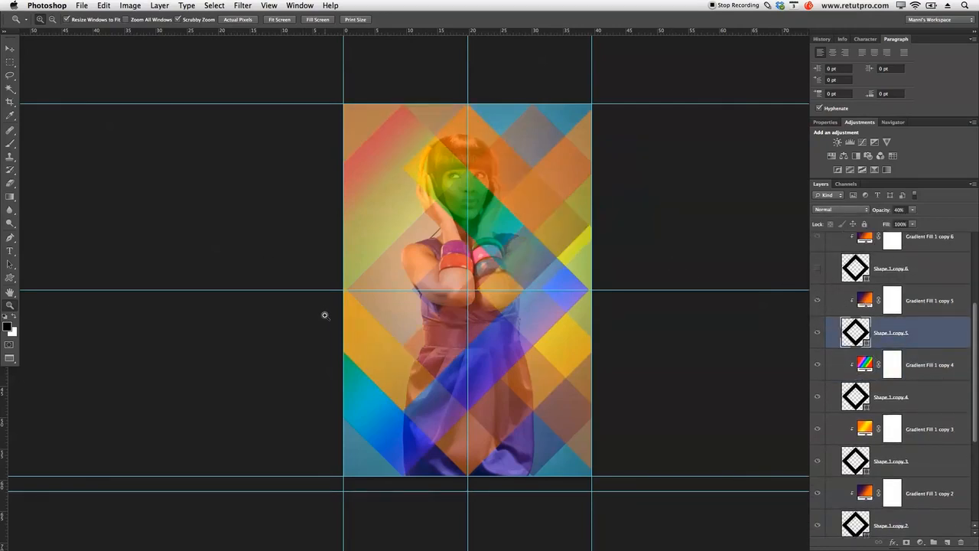
pyautogui.doubleClick(863, 302)
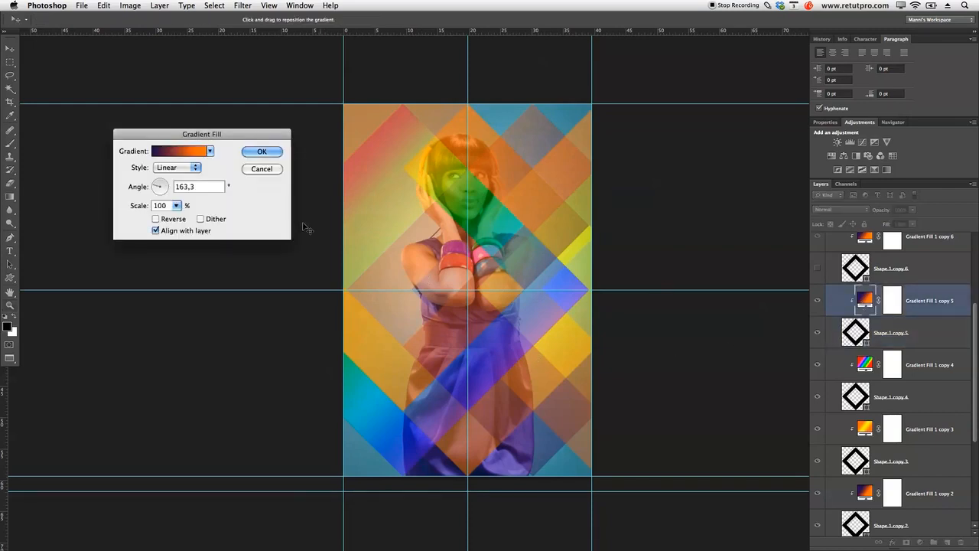
pyautogui.moveTo(167, 189); pyautogui.dragTo(155, 182)
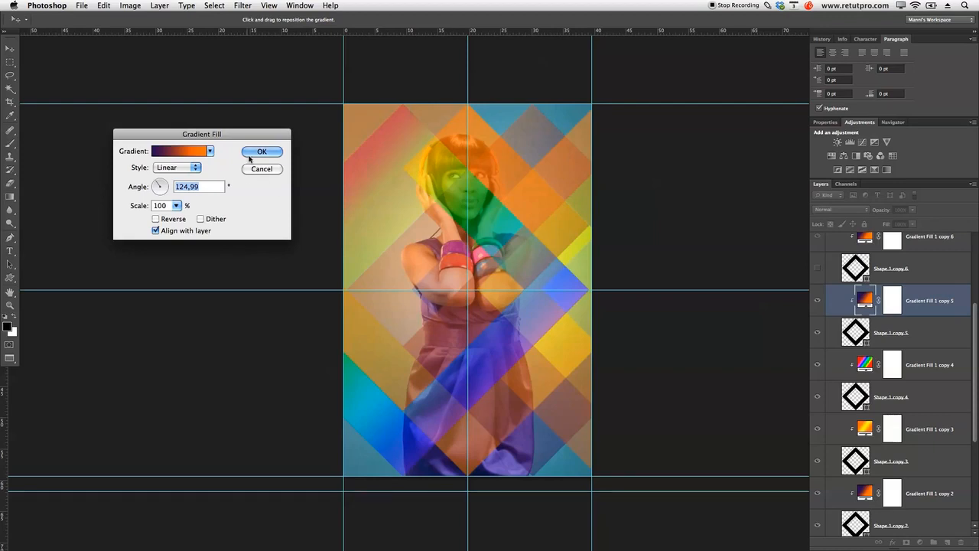
pyautogui.press('Return')
pyautogui.press('z')
# Show Shape 1 copy 6 and set its gradient fill's angle to 114,44°
pyautogui.moveTo(977, 308); pyautogui.dragTo(976, 268)
pyautogui.click(817, 361)
pyautogui.click(818, 331)
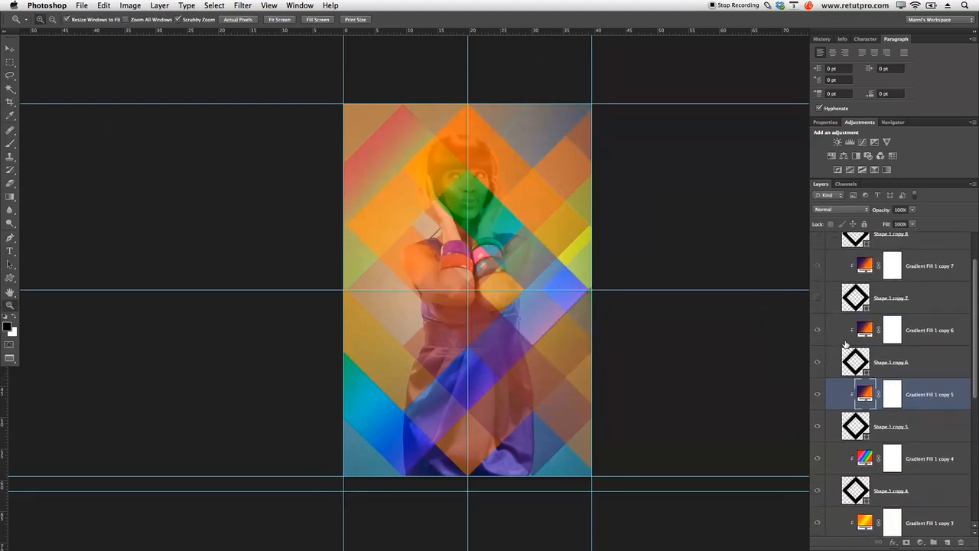
pyautogui.scroll(1, 977, 319)
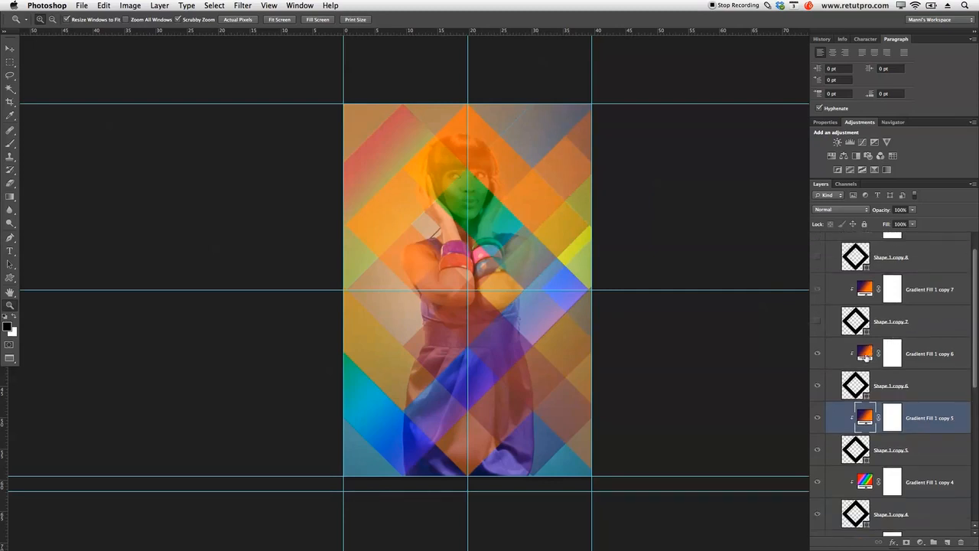
pyautogui.doubleClick(865, 355)
pyautogui.moveTo(162, 187); pyautogui.dragTo(157, 182)
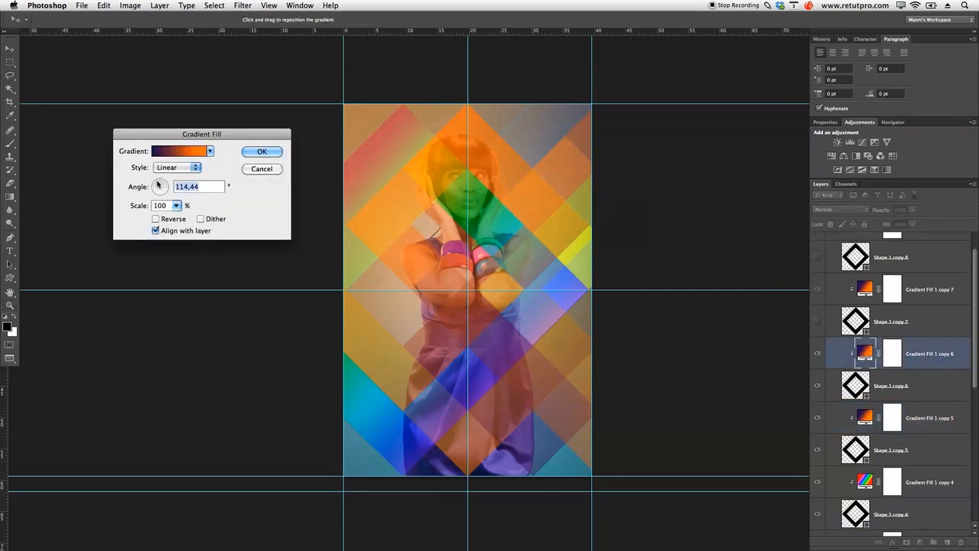
pyautogui.click(264, 152)
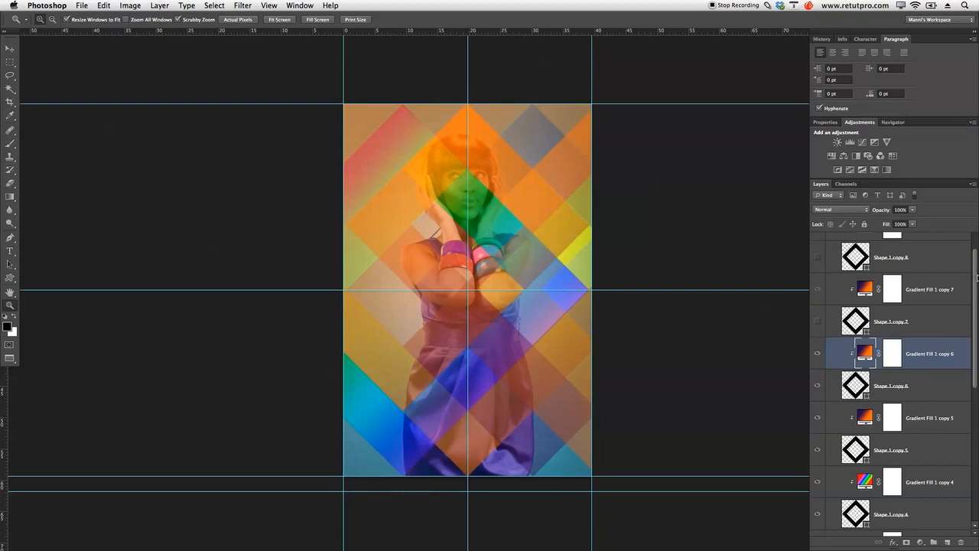
# Show Shape 1 copy 7 and change its gradient fill to the Orange, Yellow, Orange preset
pyautogui.scroll(2, 977, 277)
pyautogui.click(820, 356)
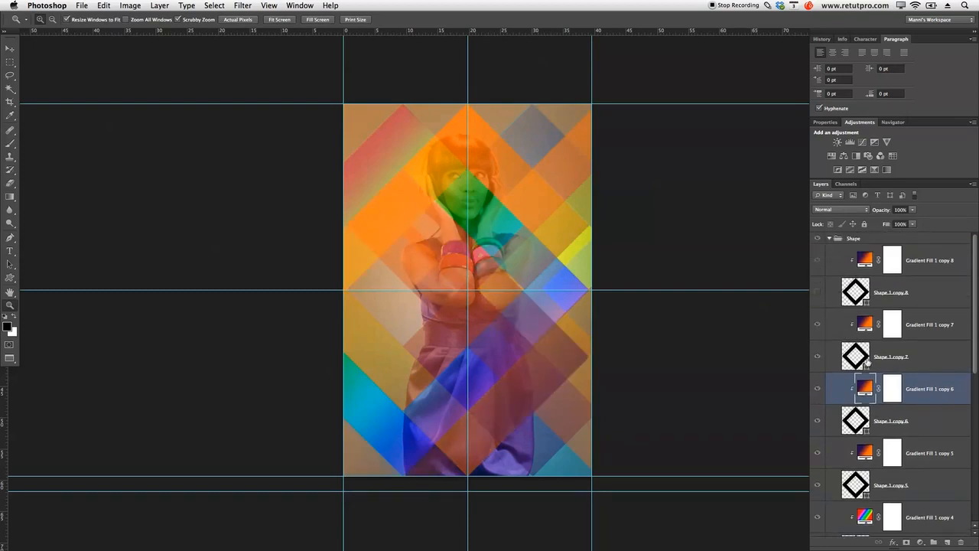
pyautogui.click(867, 360)
pyautogui.click(921, 332)
pyautogui.doubleClick(870, 326)
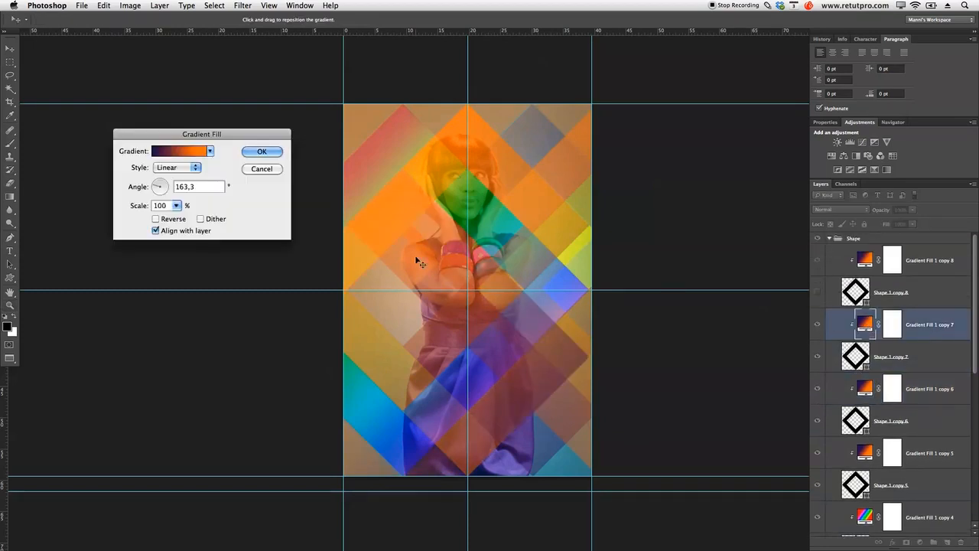
pyautogui.click(180, 151)
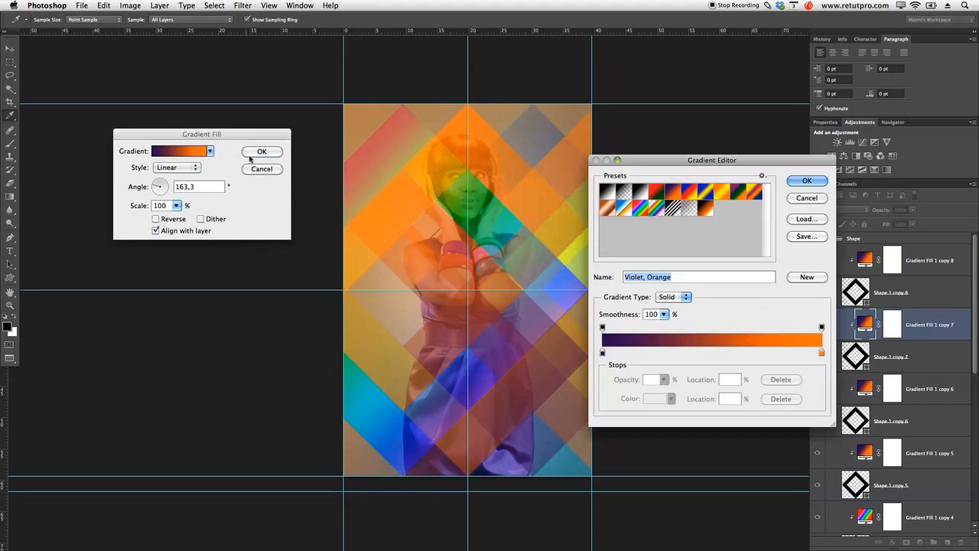
pyautogui.click(719, 192)
pyautogui.click(808, 180)
pyautogui.click(264, 150)
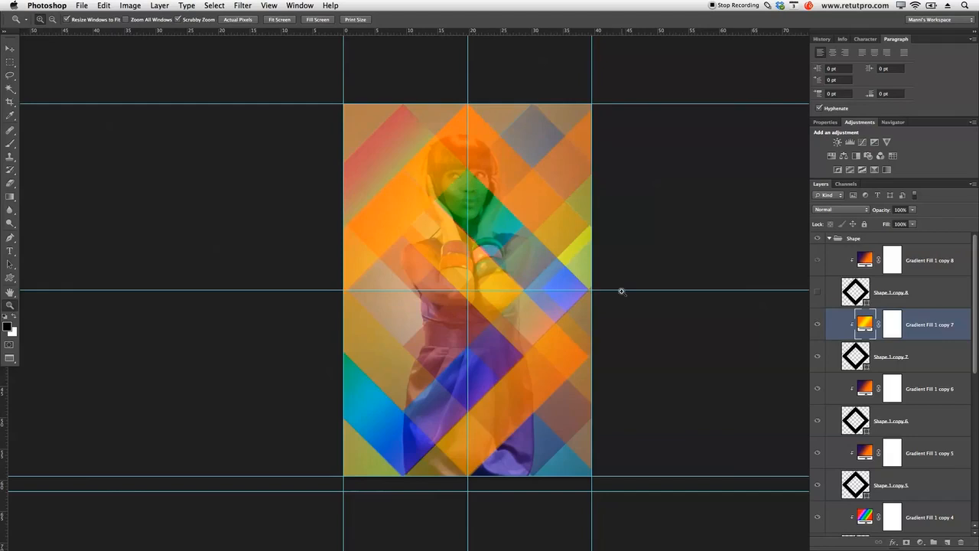
# Show Shape 1 copy 8 with its clipped gradient fill and set the fill's angle to 180°
pyautogui.click(817, 292)
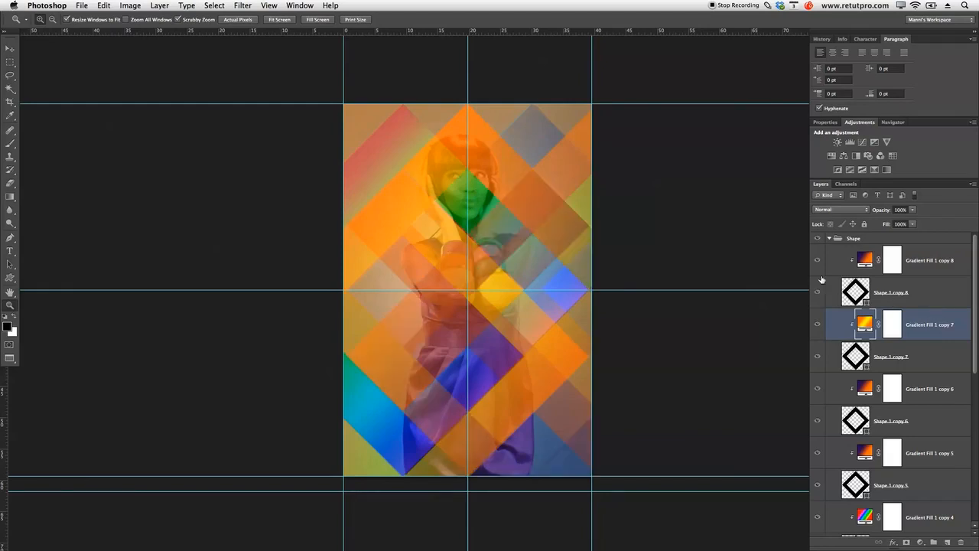
pyautogui.click(829, 261)
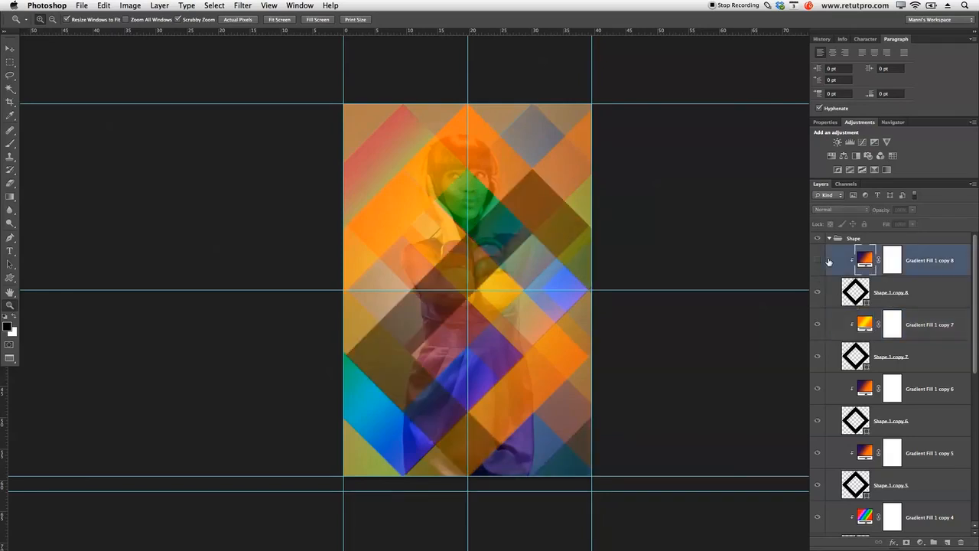
pyautogui.click(819, 261)
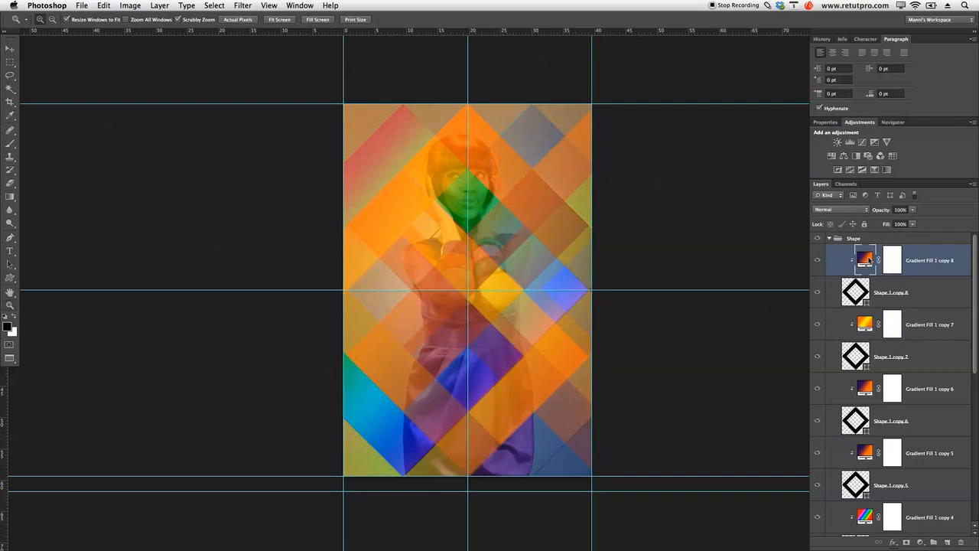
pyautogui.doubleClick(865, 260)
pyautogui.moveTo(164, 194)
pyautogui.mouseDown()
pyautogui.moveTo(173, 192)
pyautogui.moveTo(154, 189)
pyautogui.mouseUp()
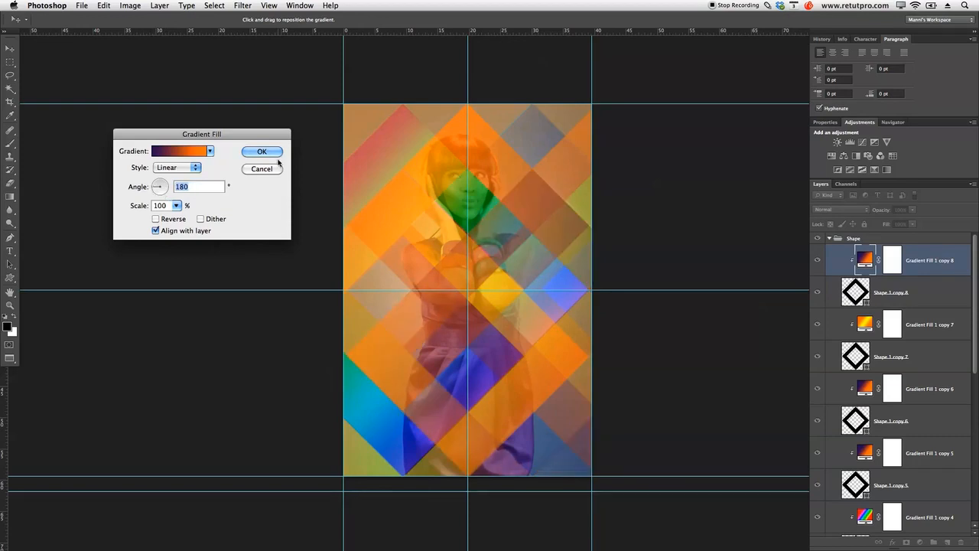
# Try several presets on Gradient Fill 1 copy 8 and apply Yellow, Violet, Orange, Blue
pyautogui.click(184, 151)
pyautogui.click(720, 193)
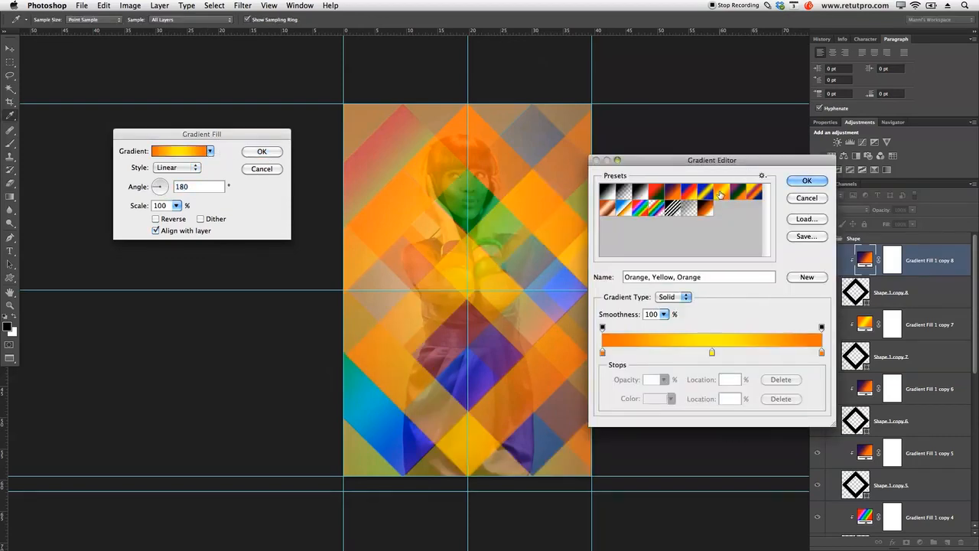
pyautogui.click(710, 194)
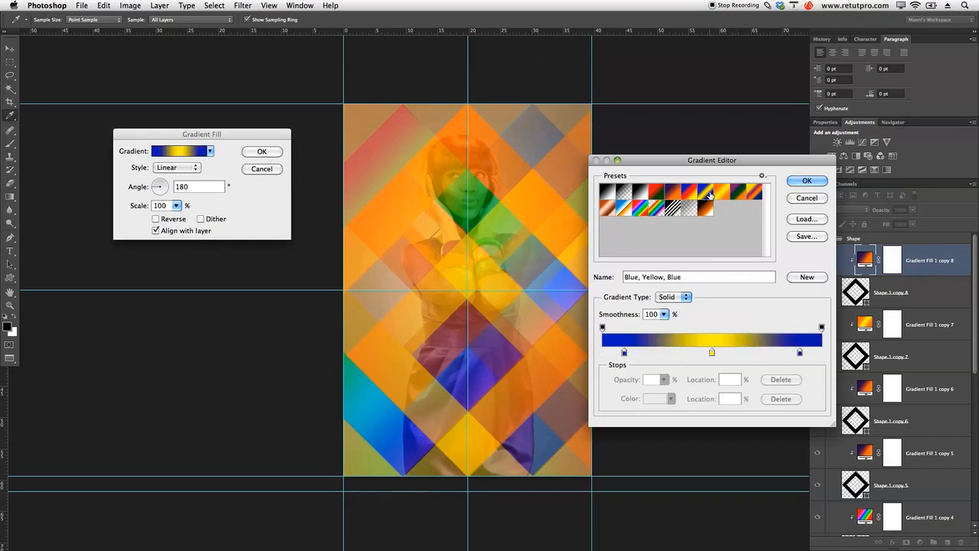
pyautogui.click(720, 194)
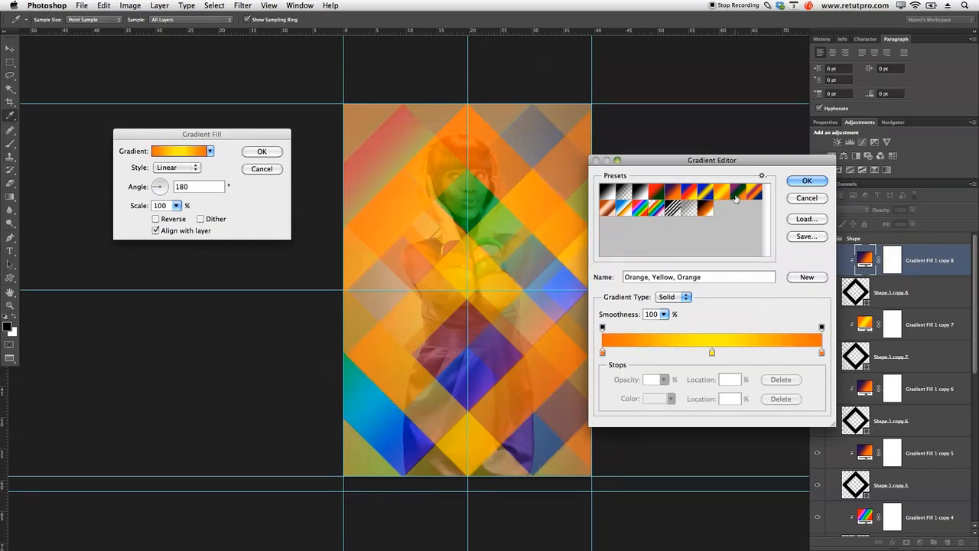
pyautogui.click(746, 194)
pyautogui.click(753, 193)
pyautogui.click(744, 194)
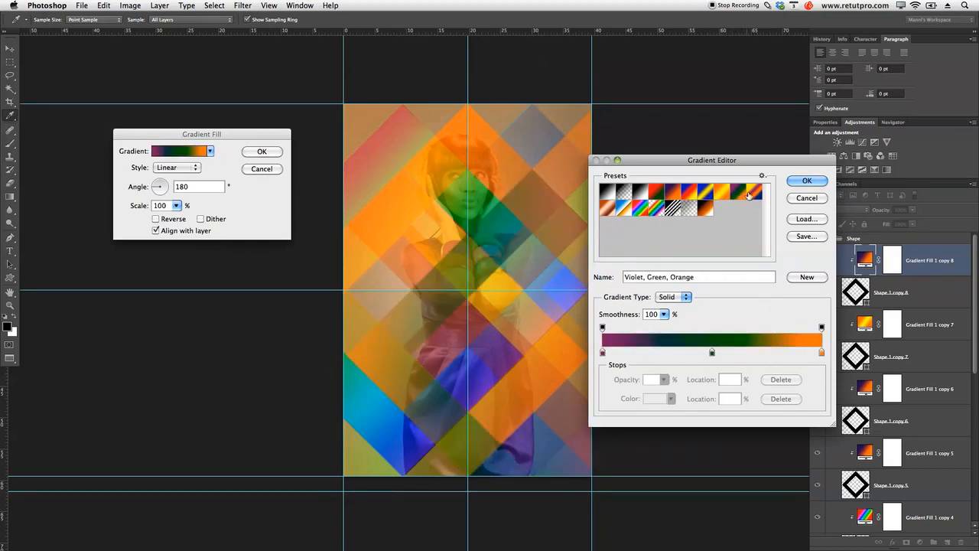
pyautogui.click(754, 194)
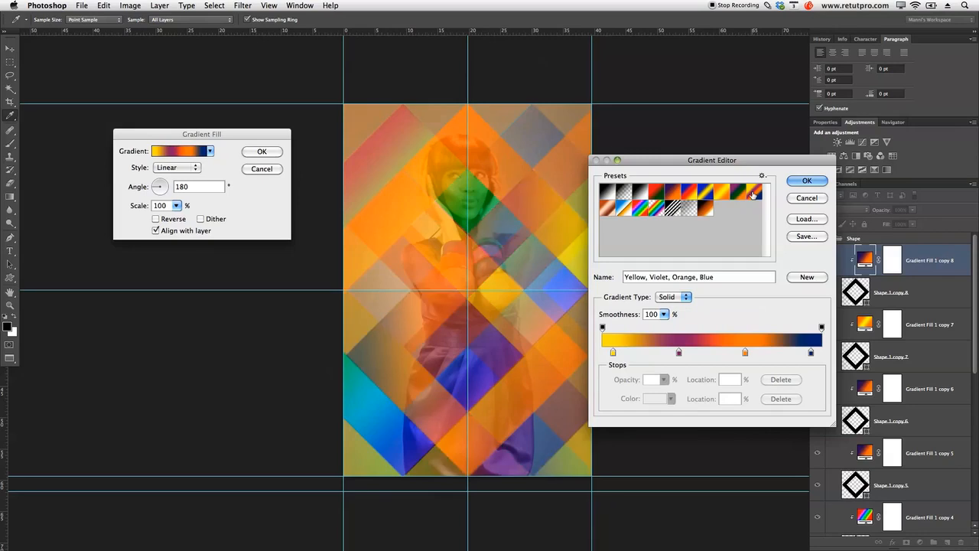
pyautogui.click(814, 181)
pyautogui.click(262, 152)
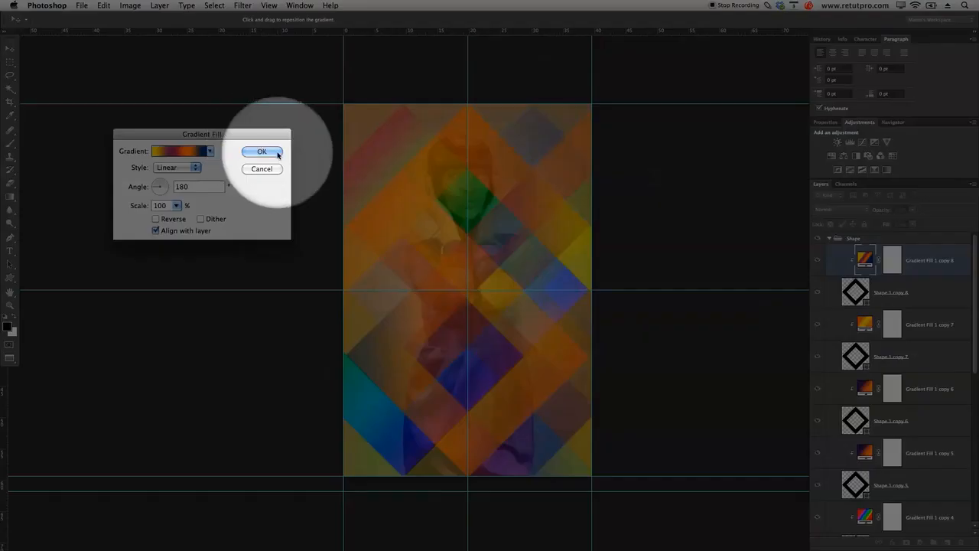
pyautogui.press('z')
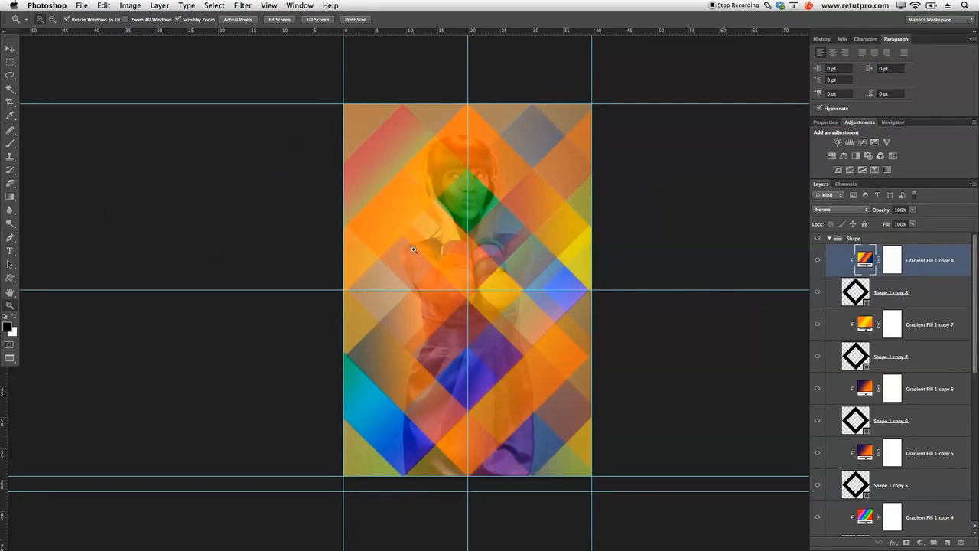
# Collapse the Shape group and set its opacity to 61%
pyautogui.click(830, 239)
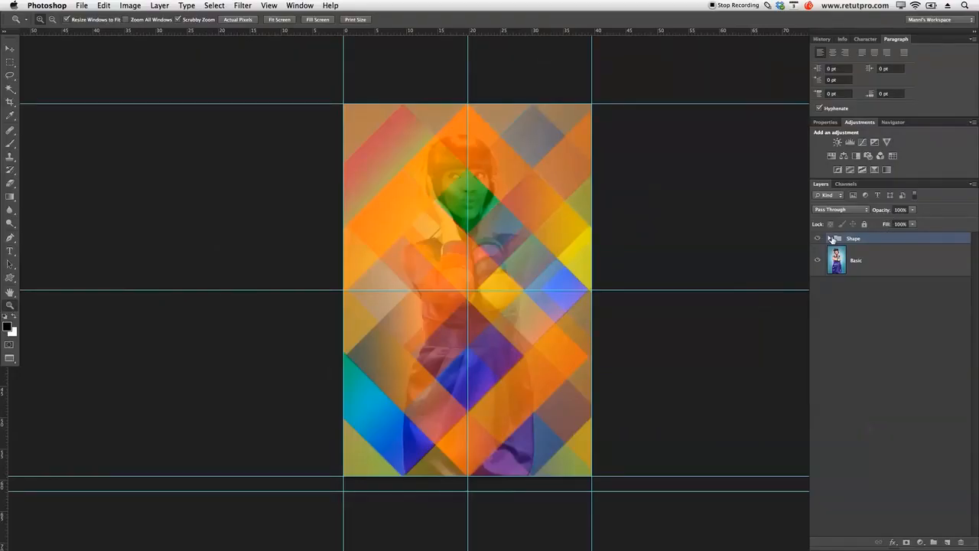
pyautogui.moveTo(882, 212); pyautogui.dragTo(863, 212)
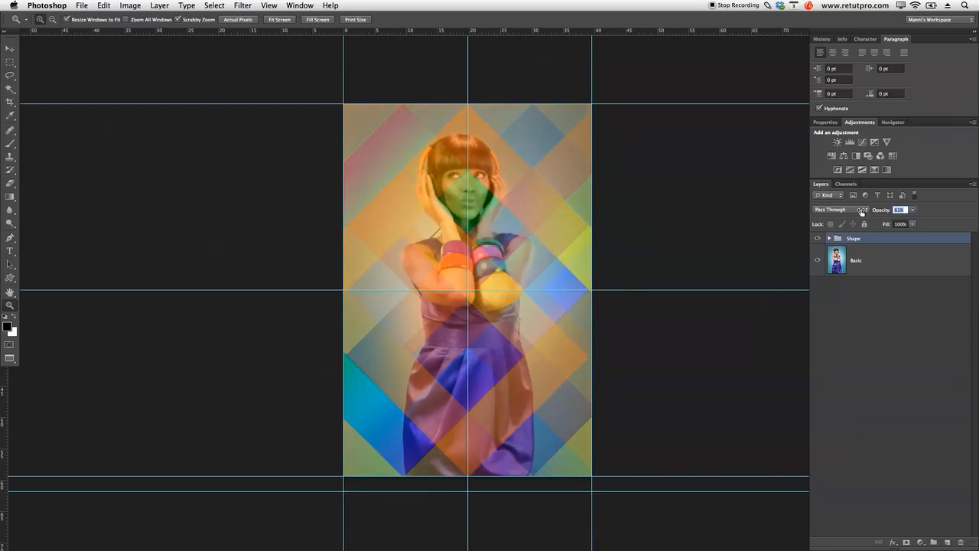
# Compare the portrait with and without the Shape group by toggling the group's visibility, leaving it shown
pyautogui.click(818, 239)
pyautogui.click(818, 239)
pyautogui.click(818, 239)
pyautogui.click(819, 238)
pyautogui.click(819, 238)
pyautogui.click(818, 239)
pyautogui.click(818, 239)
pyautogui.click(818, 238)
# Duplicate the Basic portrait layer and place the copy above the Shape group
pyautogui.click(896, 266)
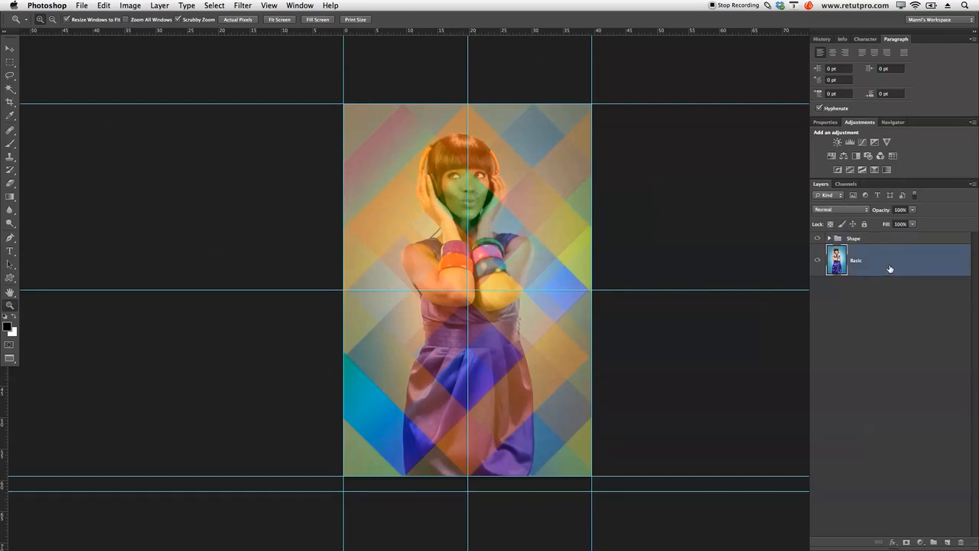
pyautogui.hotkey('ctrl', 'j')
pyautogui.moveTo(856, 261); pyautogui.dragTo(877, 235)
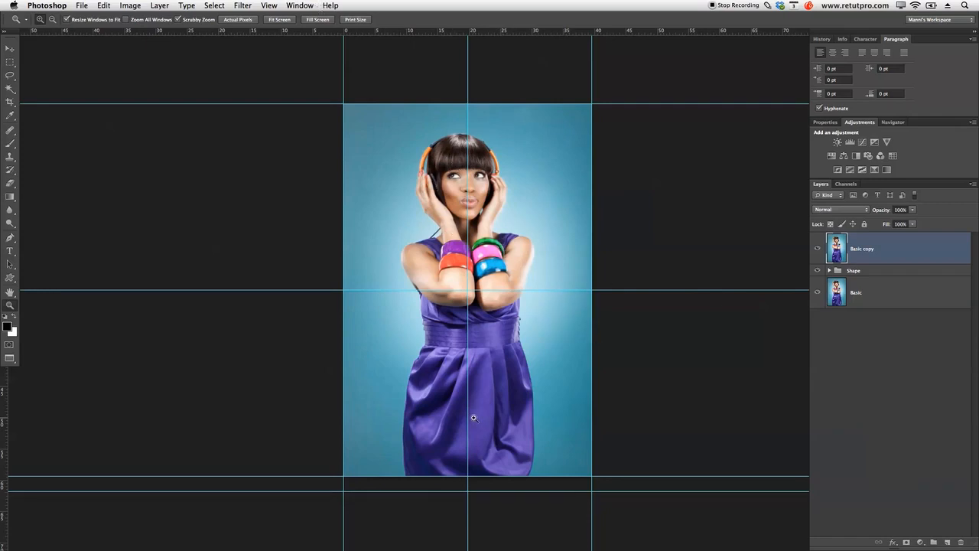
pyautogui.press('v')
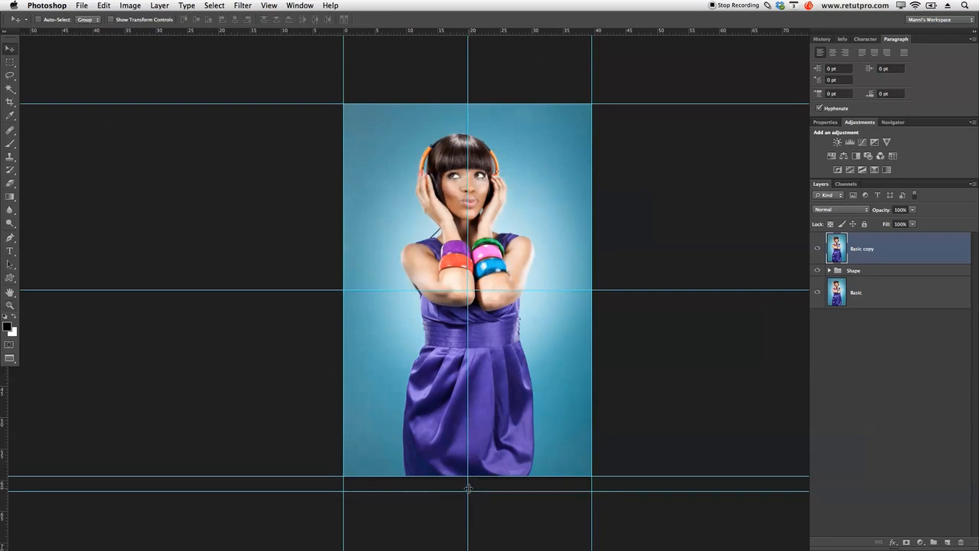
# Clear all the guides from the document
pyautogui.click(292, 5)
pyautogui.moveTo(268, 5)
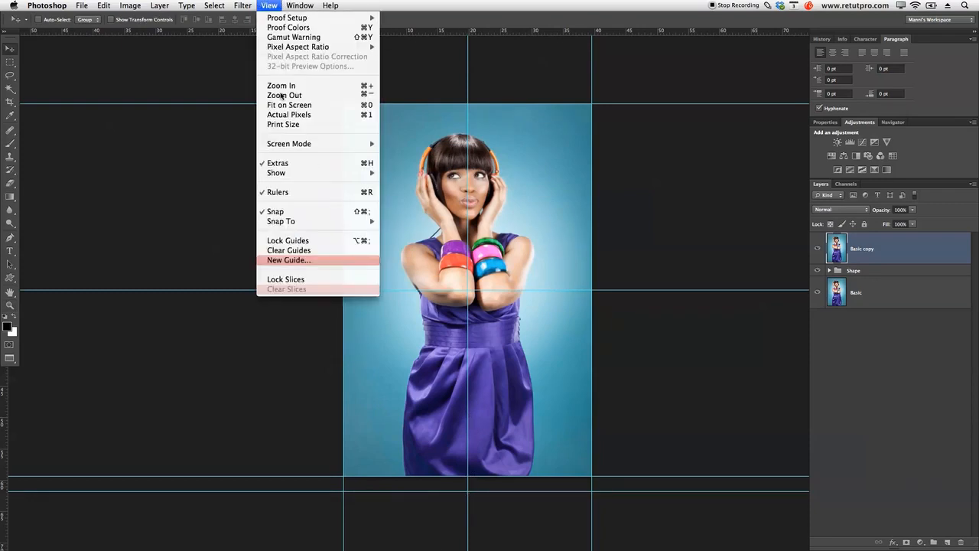
pyautogui.click(297, 249)
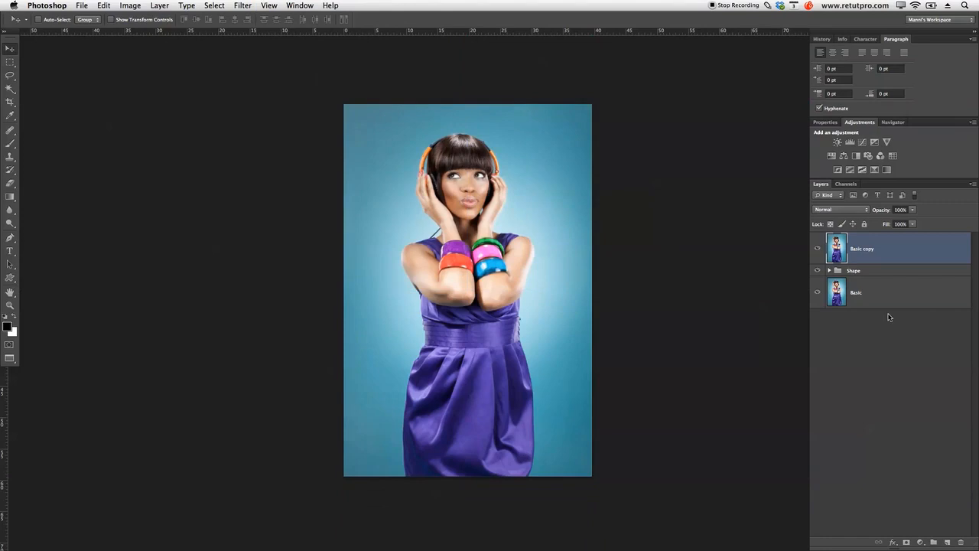
# Compare the image with and without the Basic copy layer by toggling its visibility, leaving it shown
pyautogui.click(818, 249)
pyautogui.click(820, 249)
pyautogui.click(819, 249)
pyautogui.click(819, 249)
pyautogui.click(819, 249)
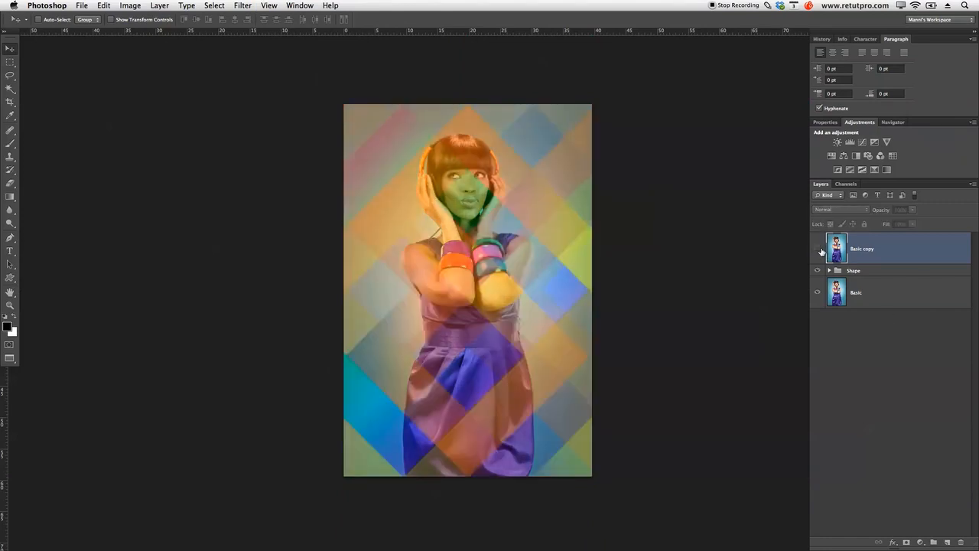
pyautogui.click(818, 250)
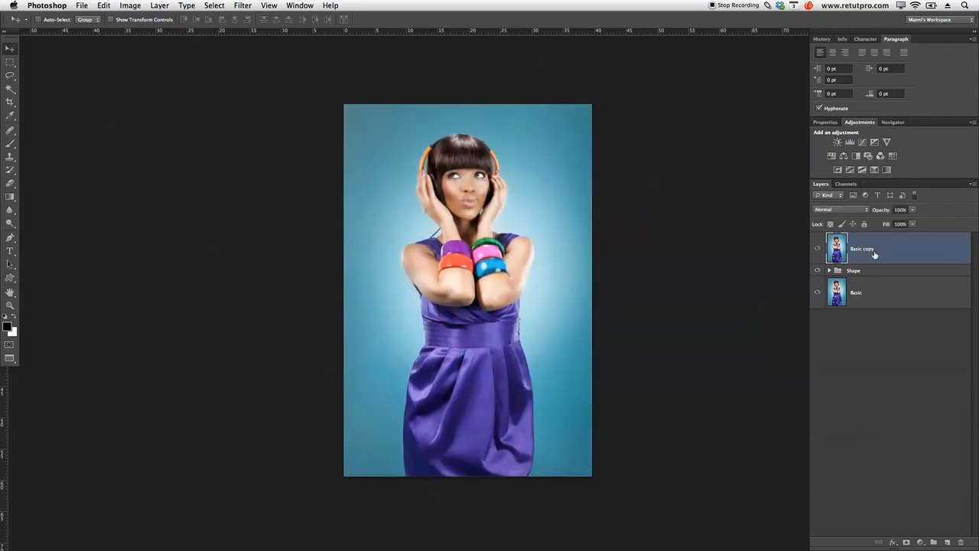
# Rename the Basic copy layer to skin and add a black layer mask that hides it entirely
pyautogui.doubleClick(866, 250)
pyautogui.write('skin')
pyautogui.press('Return')
pyautogui.moveTo(474, 548)
pyautogui.keyDown('alt'); pyautogui.click(908, 542); pyautogui.keyUp('alt')
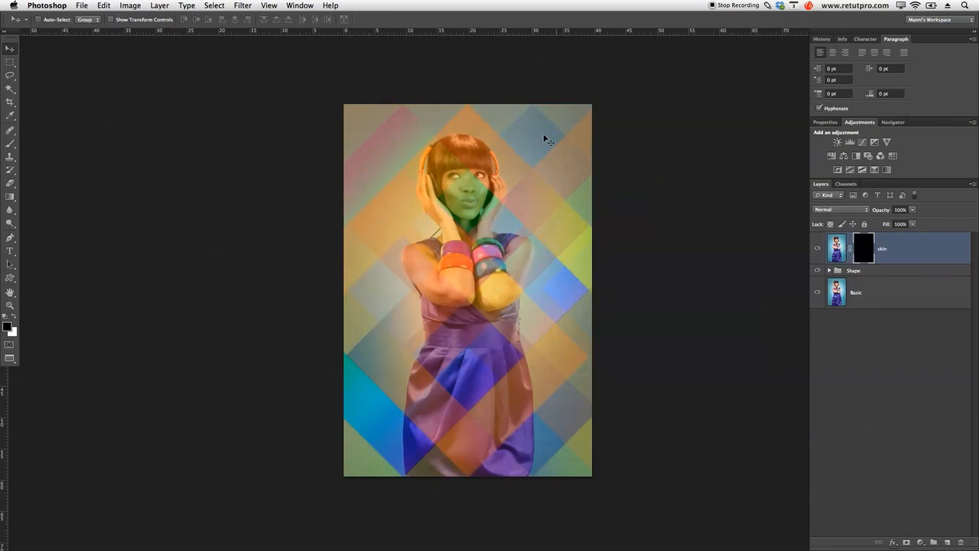
# Set up a soft white brush at 60% opacity and about 1109 px diameter for painting on the skin mask
pyautogui.press('b')
pyautogui.click(13, 316)
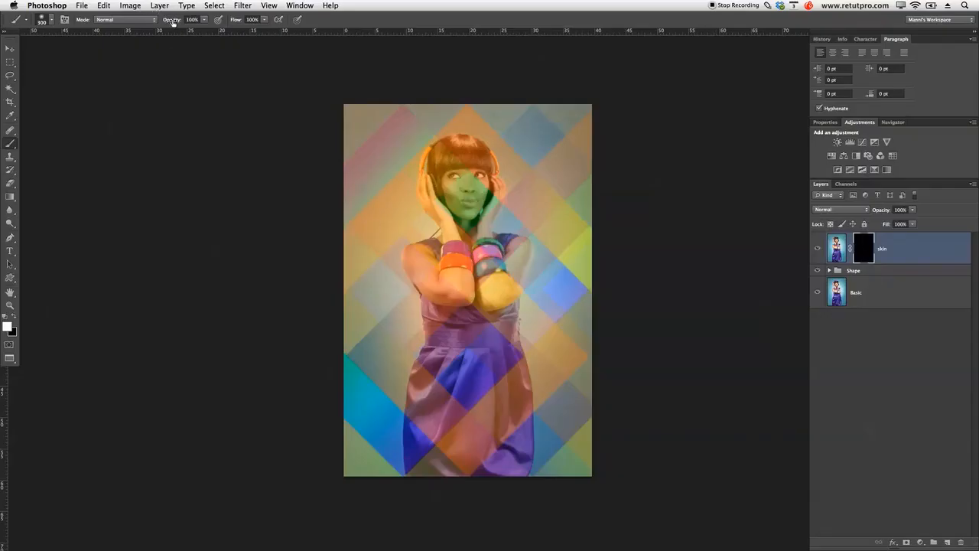
pyautogui.moveTo(173, 22); pyautogui.dragTo(156, 22)
pyautogui.moveTo(484, 298); pyautogui.dragTo(490, 287)
pyautogui.moveTo(487, 337); pyautogui.dragTo(483, 317)
pyautogui.moveTo(484, 257)
pyautogui.mouseDown()
pyautogui.moveTo(497, 368)
pyautogui.moveTo(480, 365)
pyautogui.mouseUp()
pyautogui.moveTo(485, 281); pyautogui.dragTo(483, 245)
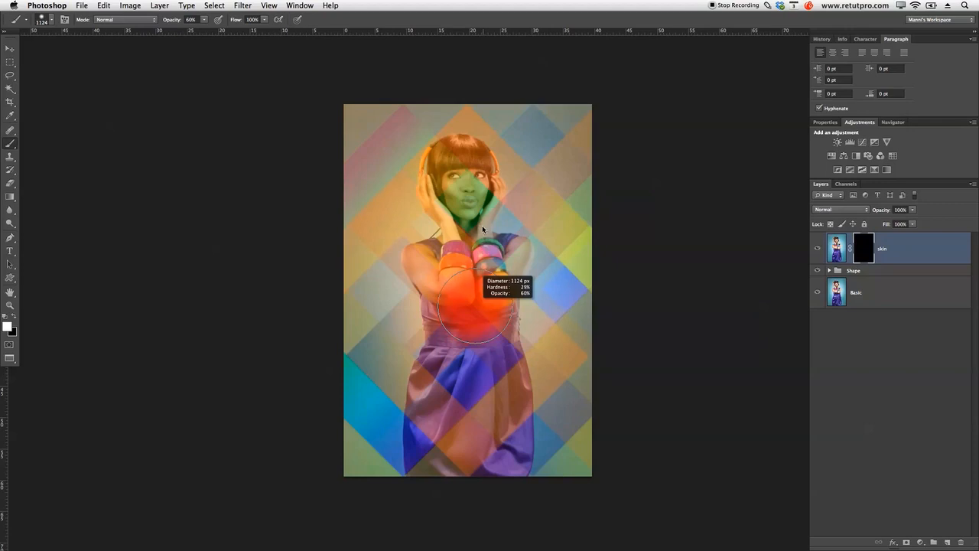
pyautogui.moveTo(482, 227); pyautogui.dragTo(479, 226)
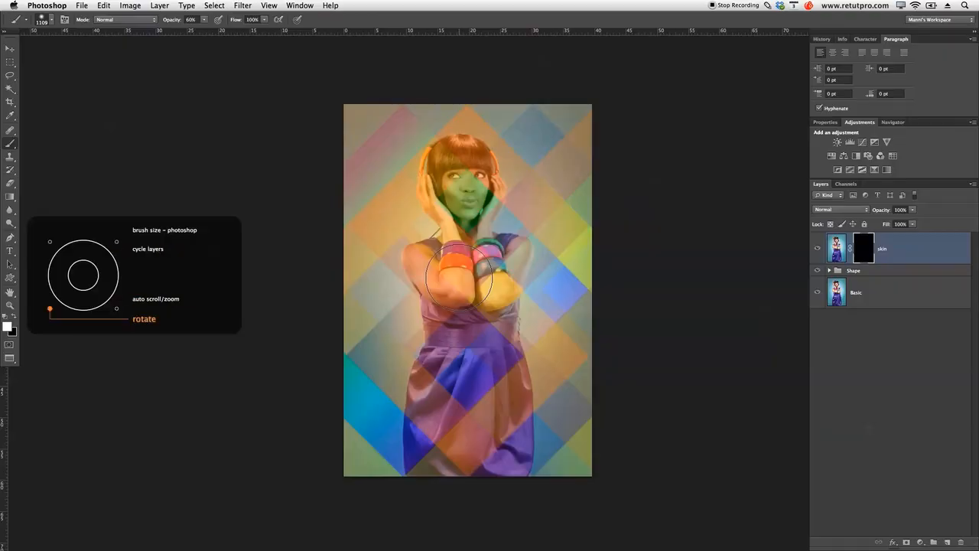
# Resize the brush to 700 px and paint over the woman's face on the skin mask to reveal her natural colours
pyautogui.press(']')
pyautogui.press(']')
pyautogui.press('[')
pyautogui.press('[')
pyautogui.press('[')
pyautogui.press('[')
pyautogui.press('[')
pyautogui.press('[')
pyautogui.press(']')
pyautogui.press(']')
pyautogui.press(']')
pyautogui.press(']')
pyautogui.press('[')
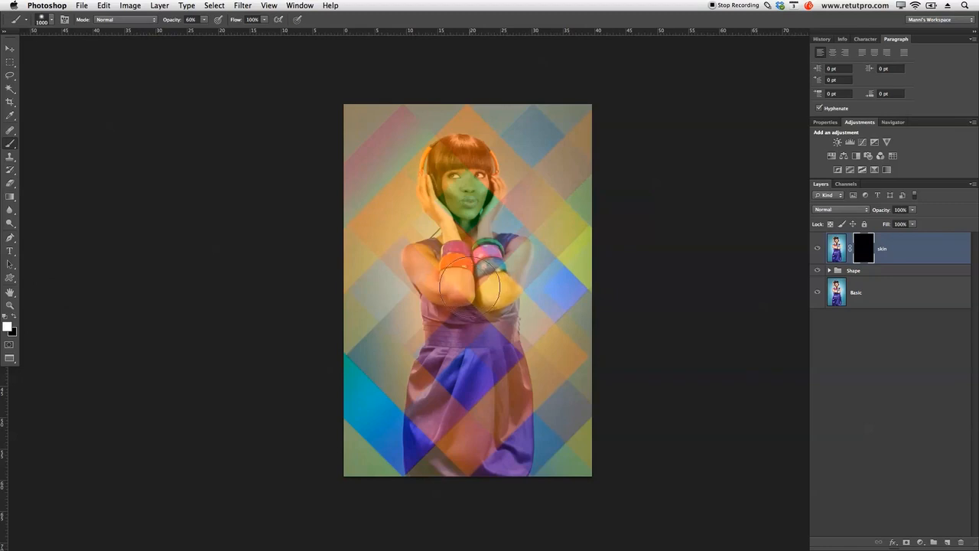
pyautogui.press('[')
pyautogui.press('[')
pyautogui.press('[')
pyautogui.moveTo(467, 194)
pyautogui.mouseDown()
pyautogui.moveTo(464, 184)
pyautogui.moveTo(469, 208)
pyautogui.moveTo(457, 205)
pyautogui.mouseUp()
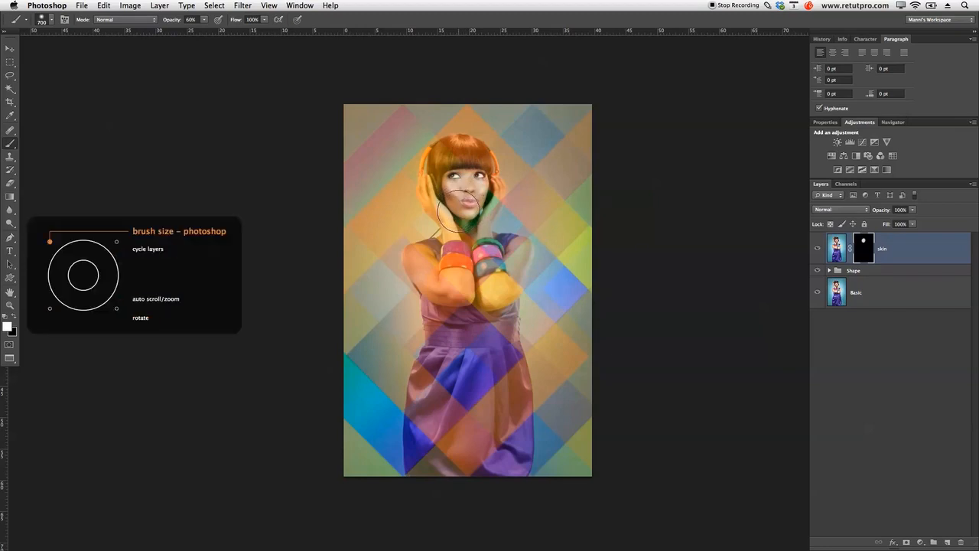
# Reduce the brush to 175 px and paint from the chin down the neck on the skin mask
pyautogui.press('[')
pyautogui.press('[')
pyautogui.press('[')
pyautogui.press('[')
pyautogui.press('[')
pyautogui.press('[')
pyautogui.press('[')
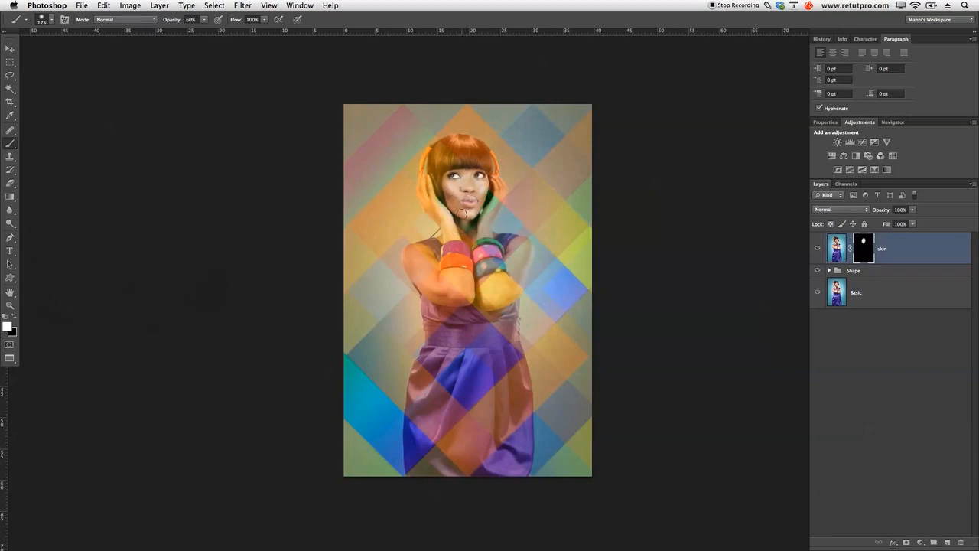
pyautogui.moveTo(461, 212); pyautogui.dragTo(466, 263)
# Lower the brush opacity to 31% and reveal the arms, bracelets and hair on the skin mask
pyautogui.moveTo(176, 23); pyautogui.dragTo(163, 23)
pyautogui.press(']')
pyautogui.press(']')
pyautogui.moveTo(452, 269)
pyautogui.mouseDown()
pyautogui.moveTo(467, 292)
pyautogui.moveTo(448, 268)
pyautogui.moveTo(482, 270)
pyautogui.moveTo(497, 289)
pyautogui.mouseUp()
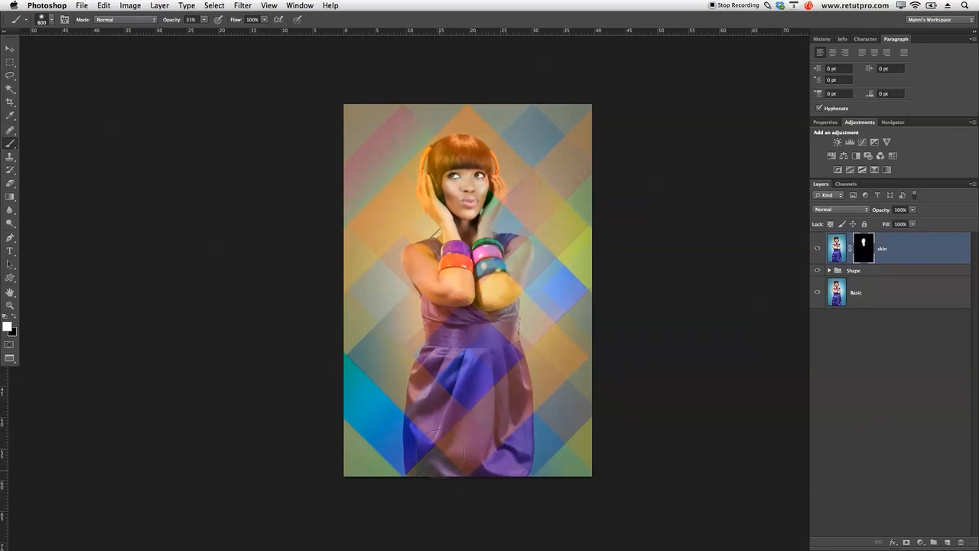
pyautogui.moveTo(453, 297)
pyautogui.mouseDown()
pyautogui.moveTo(442, 264)
pyautogui.moveTo(463, 254)
pyautogui.mouseUp()
pyautogui.moveTo(453, 188)
pyautogui.mouseDown()
pyautogui.moveTo(457, 162)
pyautogui.moveTo(443, 156)
pyautogui.moveTo(467, 161)
pyautogui.moveTo(439, 153)
pyautogui.moveTo(451, 169)
pyautogui.moveTo(463, 161)
pyautogui.moveTo(470, 202)
pyautogui.moveTo(488, 201)
pyautogui.moveTo(472, 201)
pyautogui.moveTo(481, 200)
pyautogui.moveTo(472, 256)
pyautogui.moveTo(487, 283)
pyautogui.moveTo(466, 291)
pyautogui.moveTo(453, 191)
pyautogui.moveTo(453, 181)
pyautogui.moveTo(466, 187)
pyautogui.moveTo(461, 170)
pyautogui.mouseUp()
# Partly reveal the dress on the skin mask with a 1000 px white brush, and soften the hair area with a 1500 px black brush
pyautogui.press(']')
pyautogui.press(']')
pyautogui.press(']')
pyautogui.press('[')
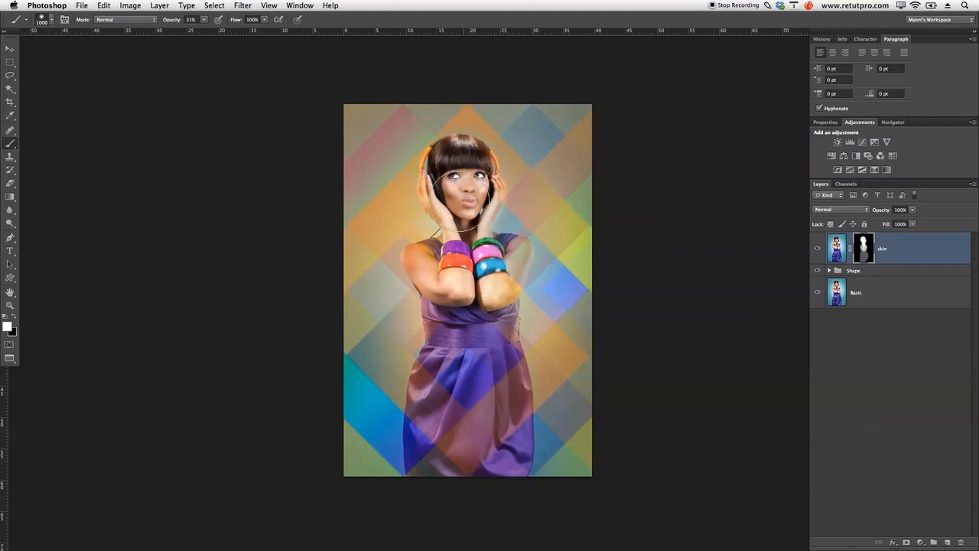
pyautogui.moveTo(456, 333)
pyautogui.mouseDown()
pyautogui.moveTo(451, 405)
pyautogui.moveTo(477, 449)
pyautogui.moveTo(485, 500)
pyautogui.mouseUp()
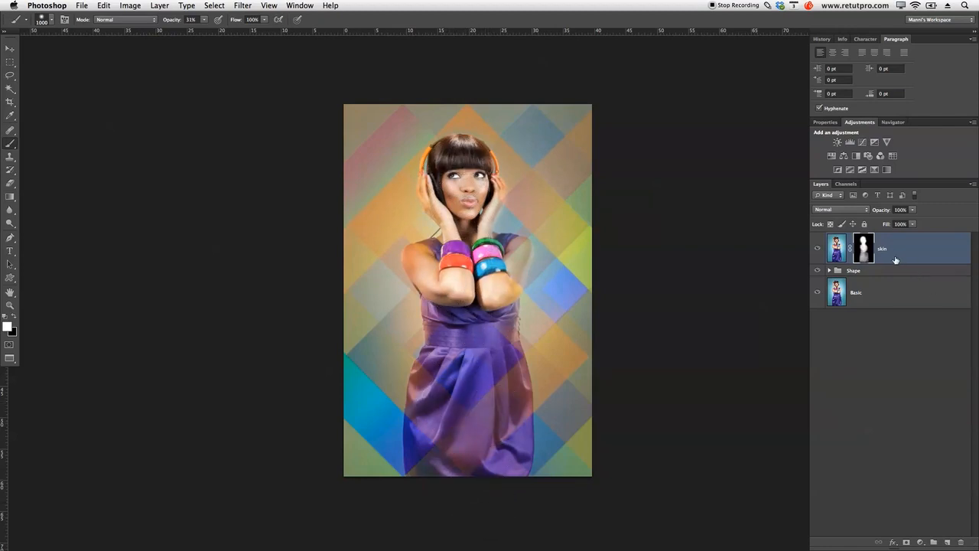
pyautogui.press('x')
pyautogui.press(']')
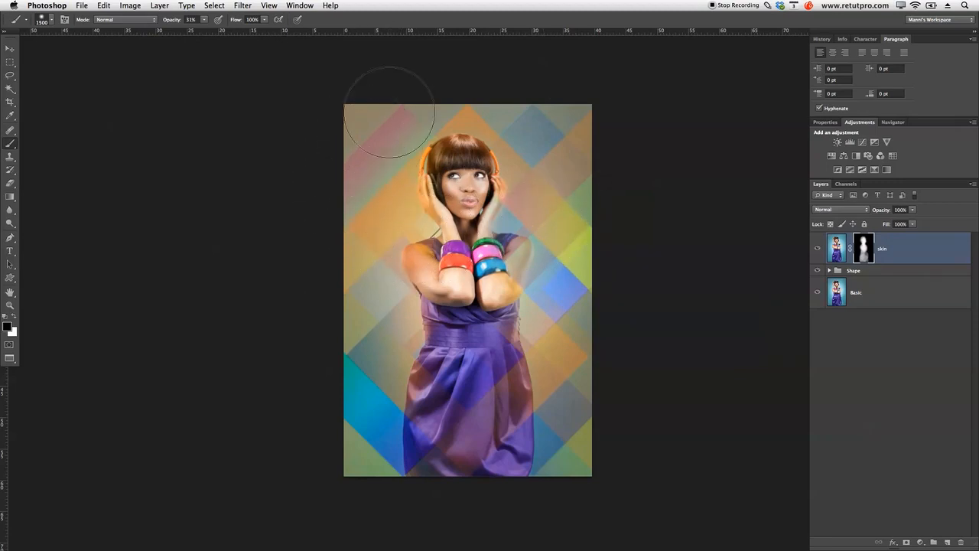
# Compare the image with and without the masked skin layer by toggling its visibility, leaving it shown
pyautogui.click(817, 249)
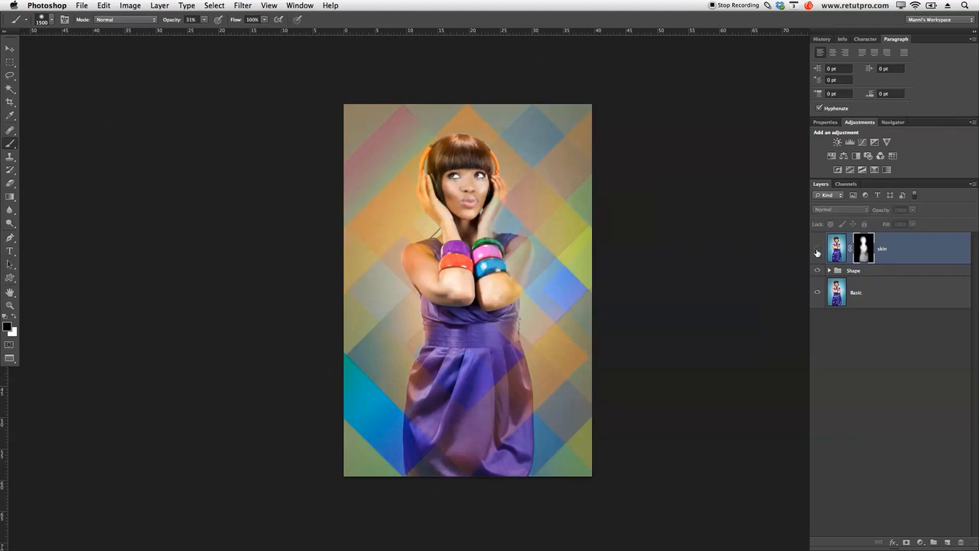
pyautogui.click(817, 249)
pyautogui.click(818, 250)
pyautogui.click(818, 249)
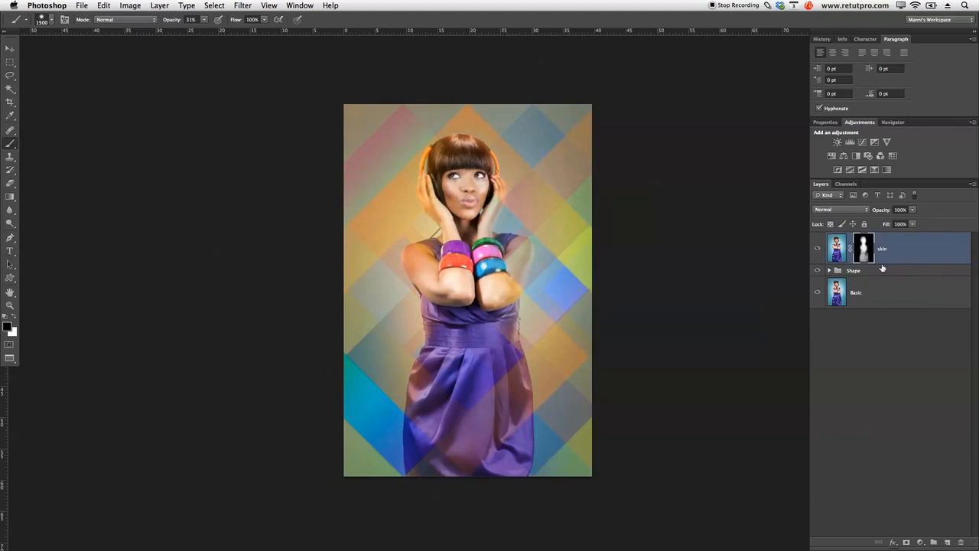
pyautogui.click(818, 251)
pyautogui.click(818, 251)
pyautogui.click(819, 251)
pyautogui.click(819, 251)
pyautogui.click(819, 250)
pyautogui.click(819, 251)
pyautogui.click(818, 251)
pyautogui.click(818, 251)
pyautogui.press('x')
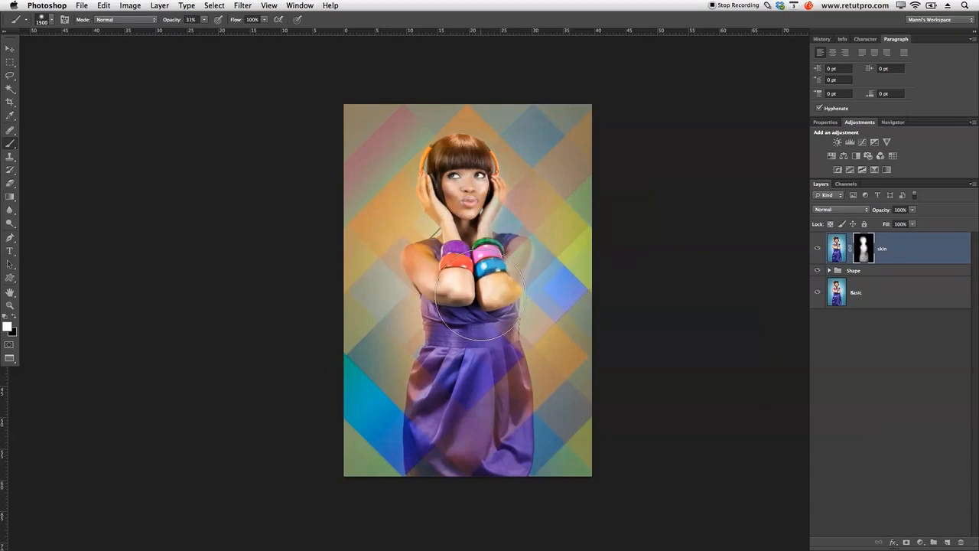
pyautogui.click(272, 5)
pyautogui.moveTo(242, 6)
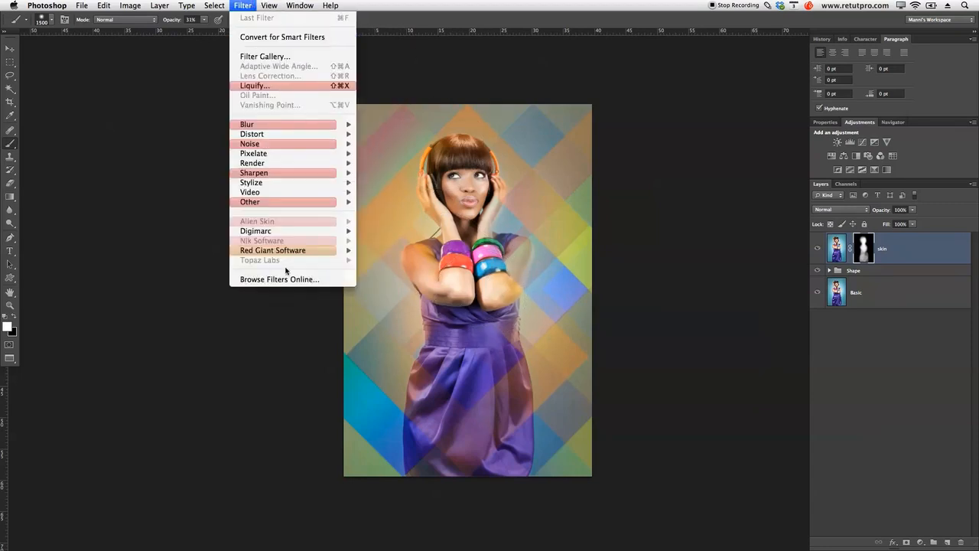
pyautogui.moveTo(290, 252)
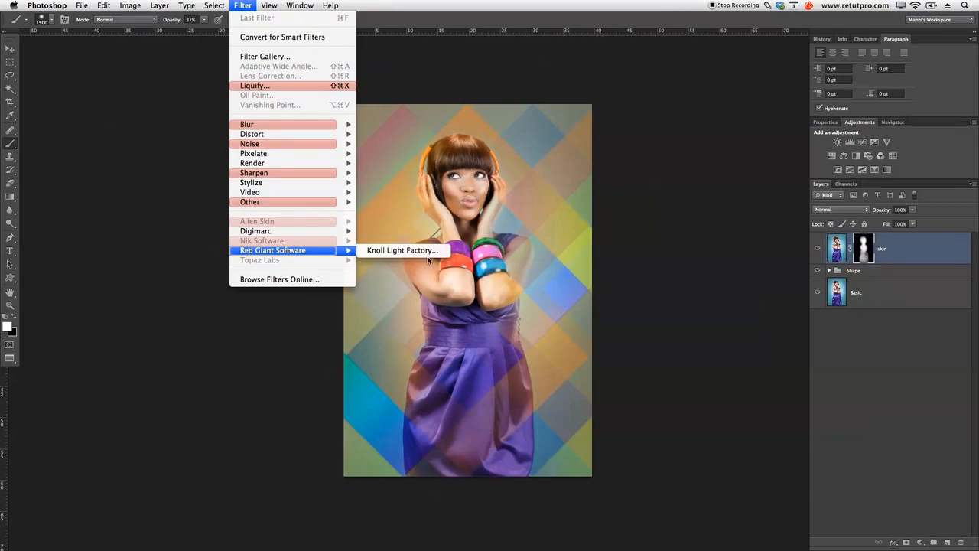
pyautogui.click(654, 258)
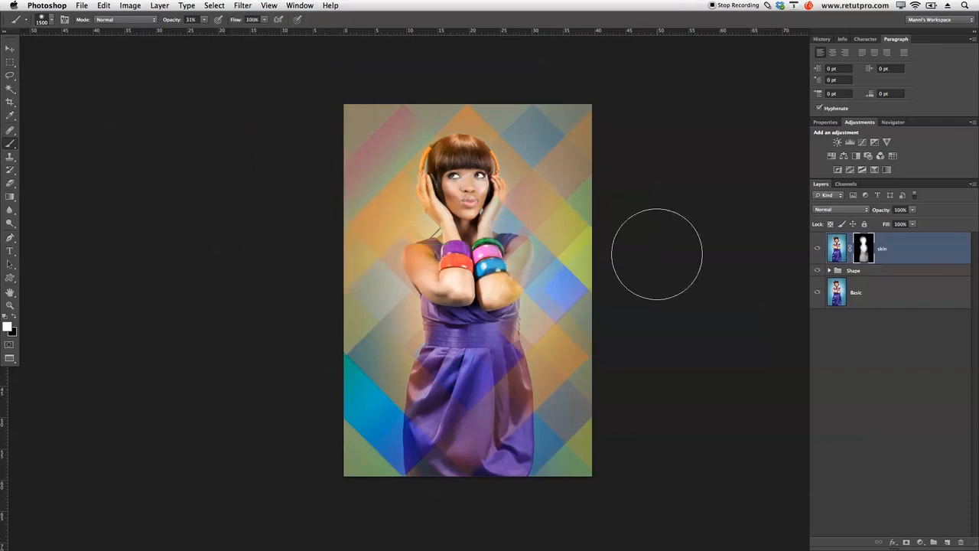
# Add a new layer above skin, select the whole canvas and fill it with black at 100% opacity
pyautogui.click(948, 542)
pyautogui.press('x')
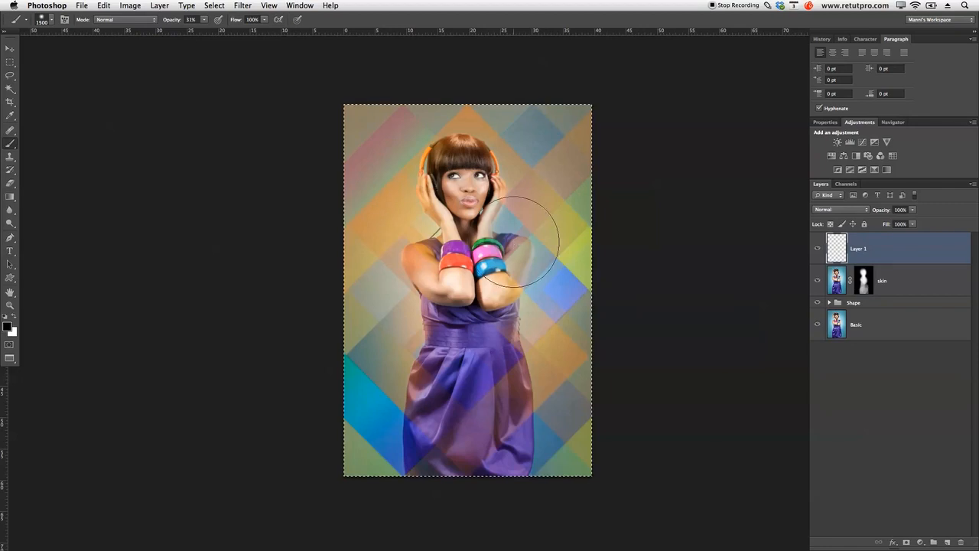
pyautogui.hotkey('ctrl', 'a')
pyautogui.press('m')
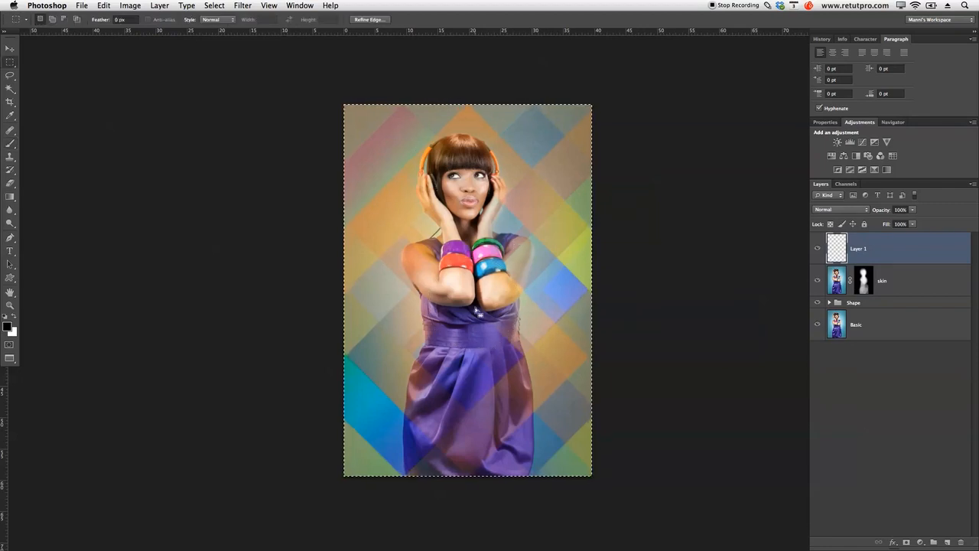
pyautogui.rightClick(441, 286)
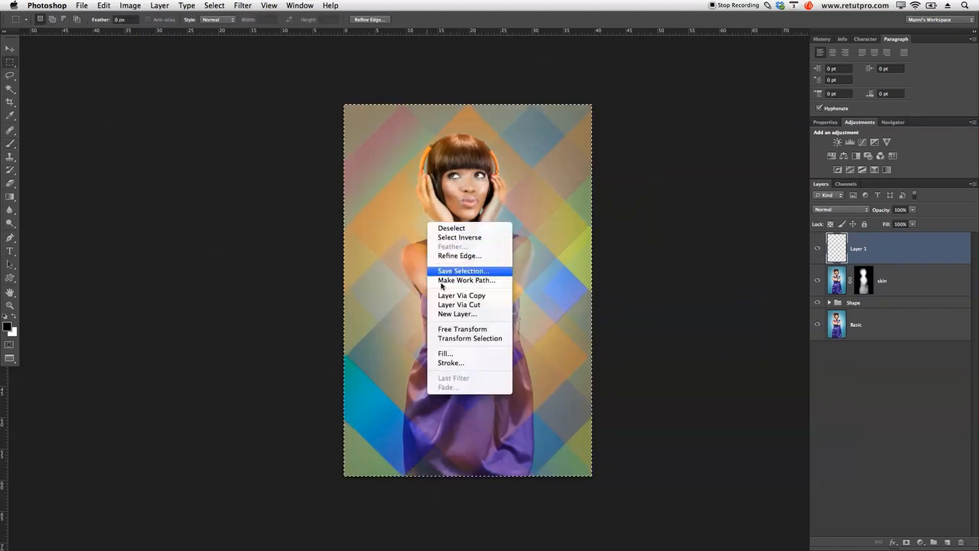
pyautogui.click(446, 354)
pyautogui.click(503, 99)
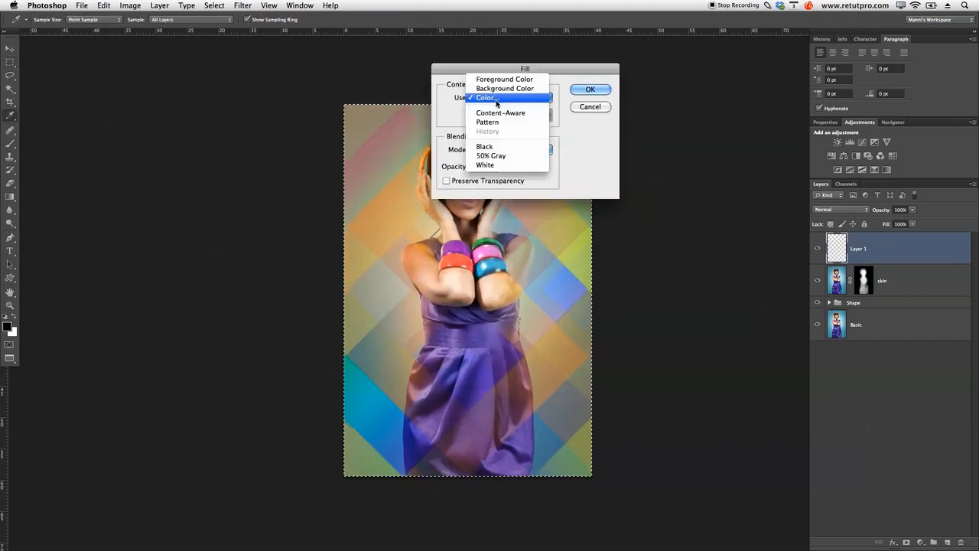
pyautogui.click(496, 148)
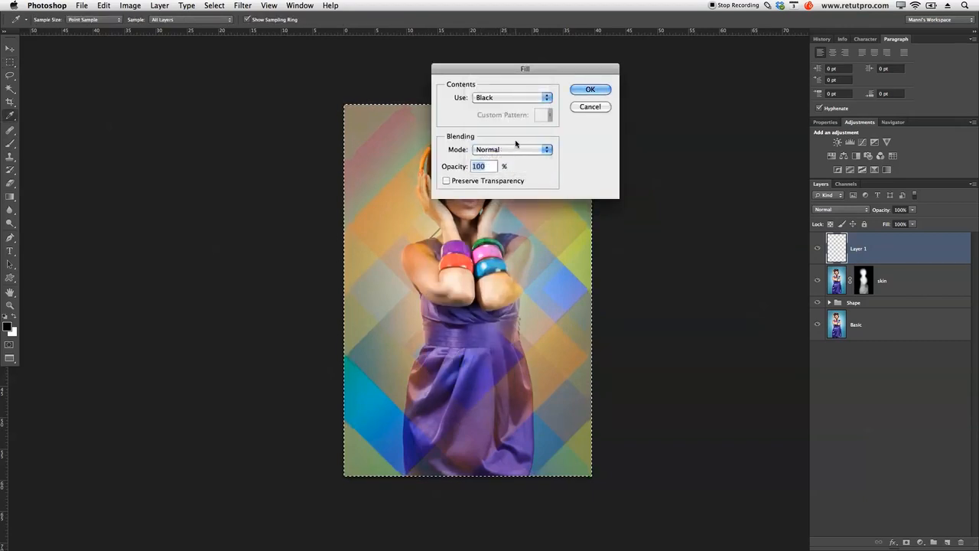
pyautogui.click(583, 91)
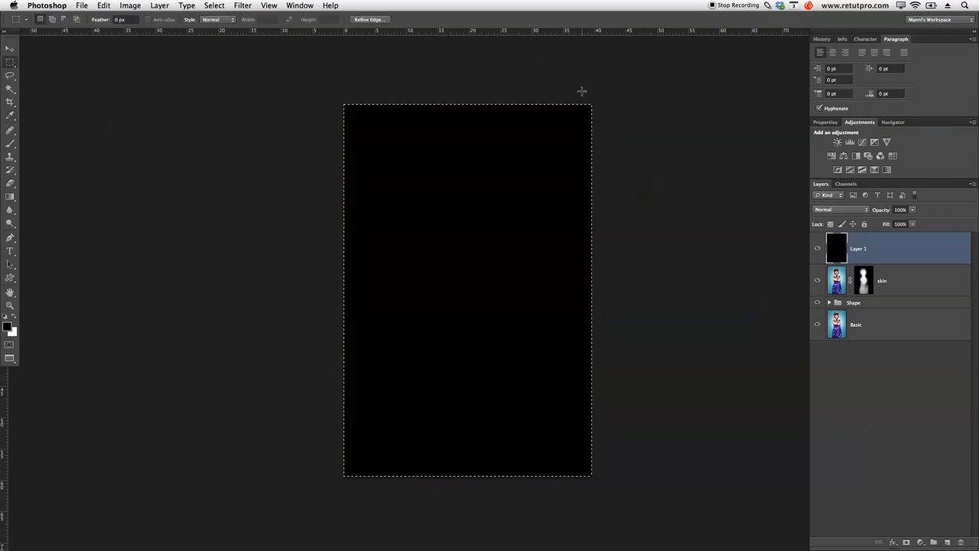
# Clear the canvas selection and back out of merging the black layer into skin
pyautogui.press('super+e')
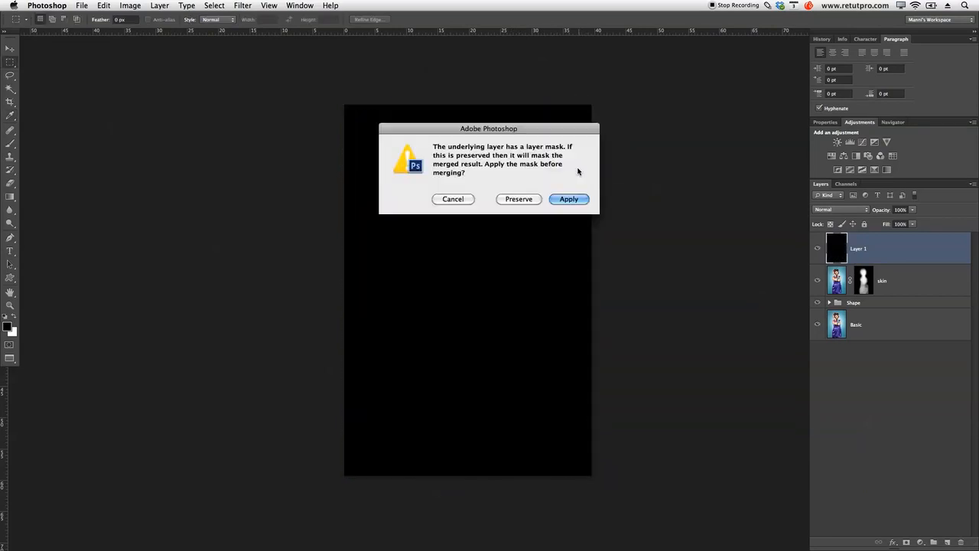
pyautogui.click(468, 201)
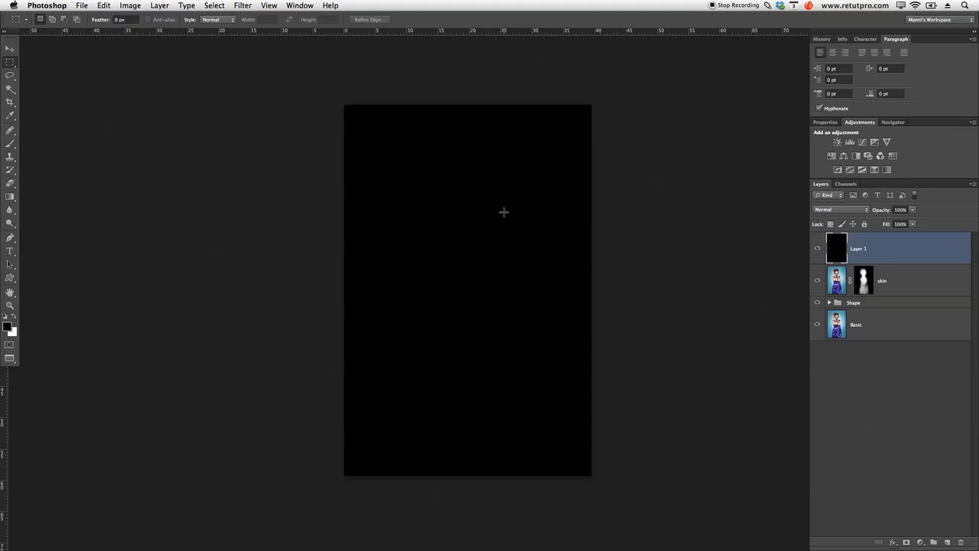
pyautogui.press('F1')
pyautogui.press('F1')
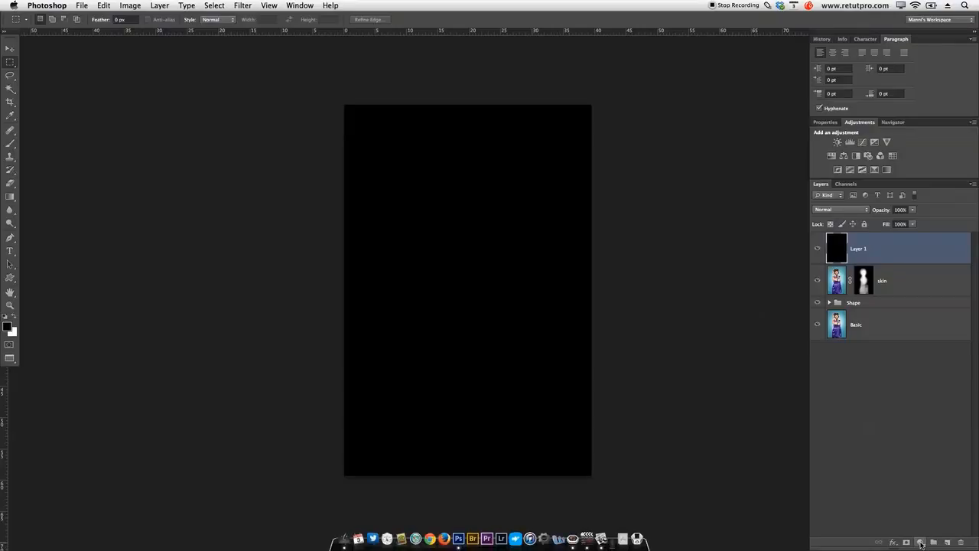
# Add a gradient fill layer above the black layer using the black, orange and white preset, linear at 90°
pyautogui.click(921, 544)
pyautogui.click(947, 393)
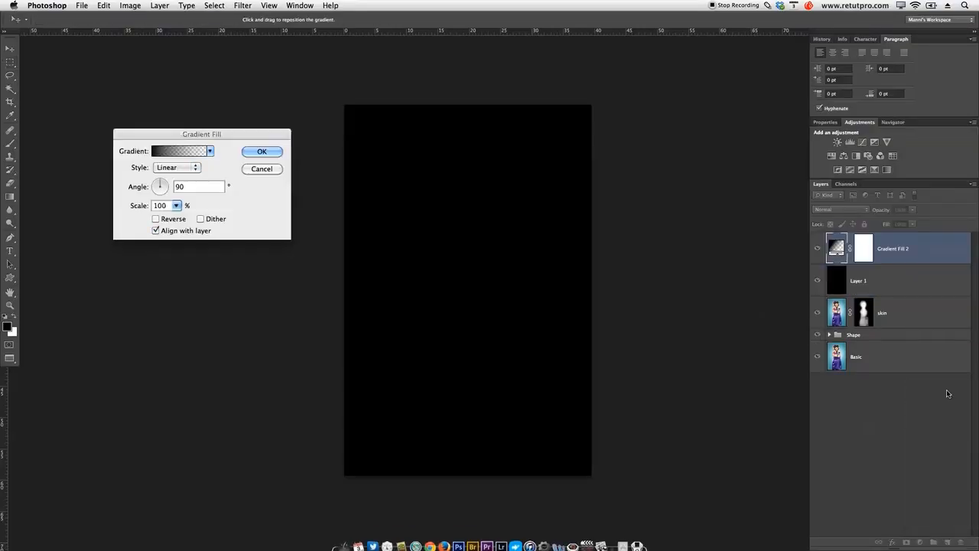
pyautogui.press('F1')
pyautogui.press('F1')
pyautogui.click(198, 152)
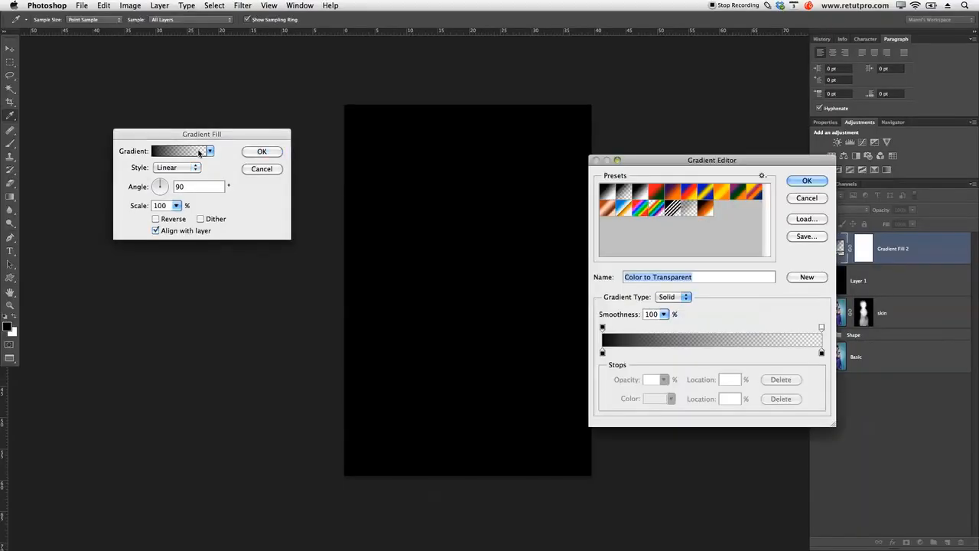
pyautogui.click(707, 208)
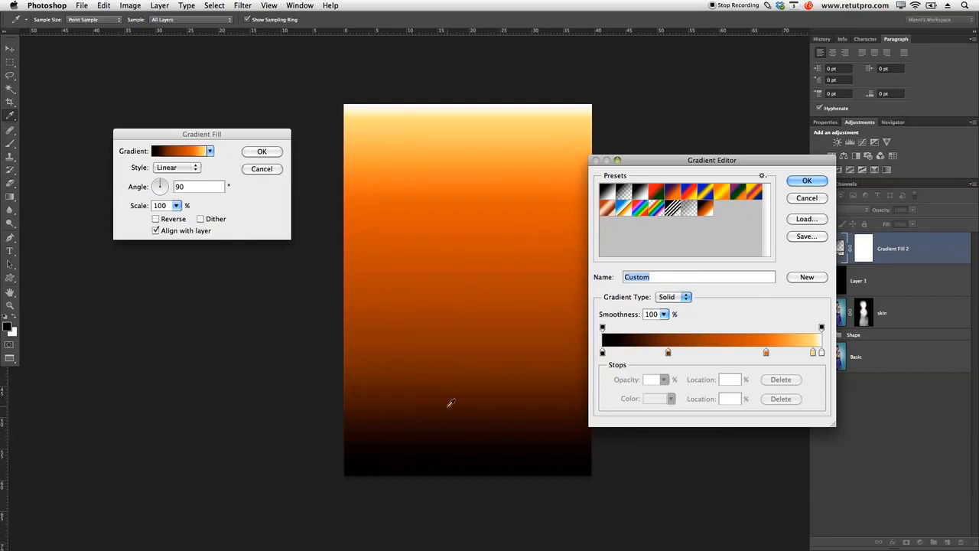
pyautogui.press('Return')
pyautogui.click(279, 151)
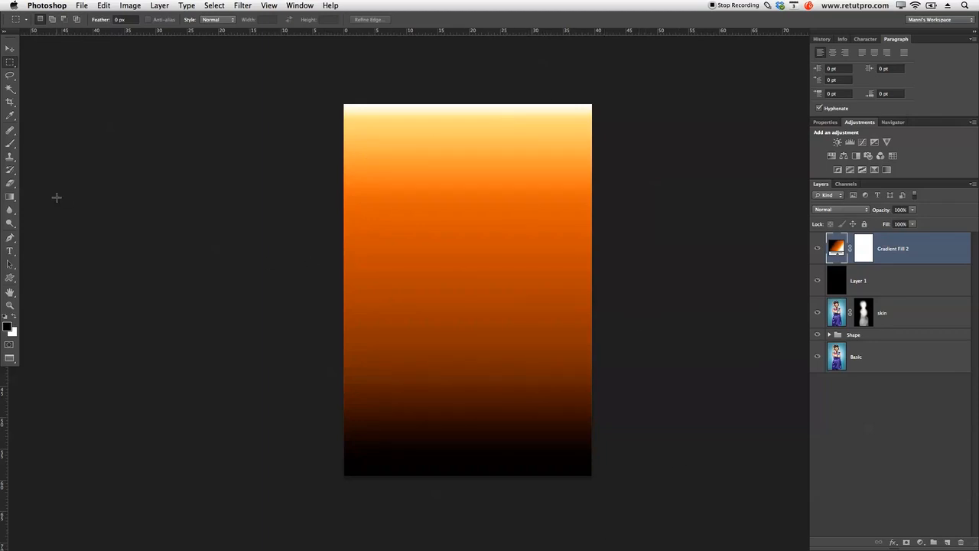
# Edit the Gradient tool's gradient starting from the Neutral Density preset, keeping its first colour stop black
pyautogui.click(13, 198)
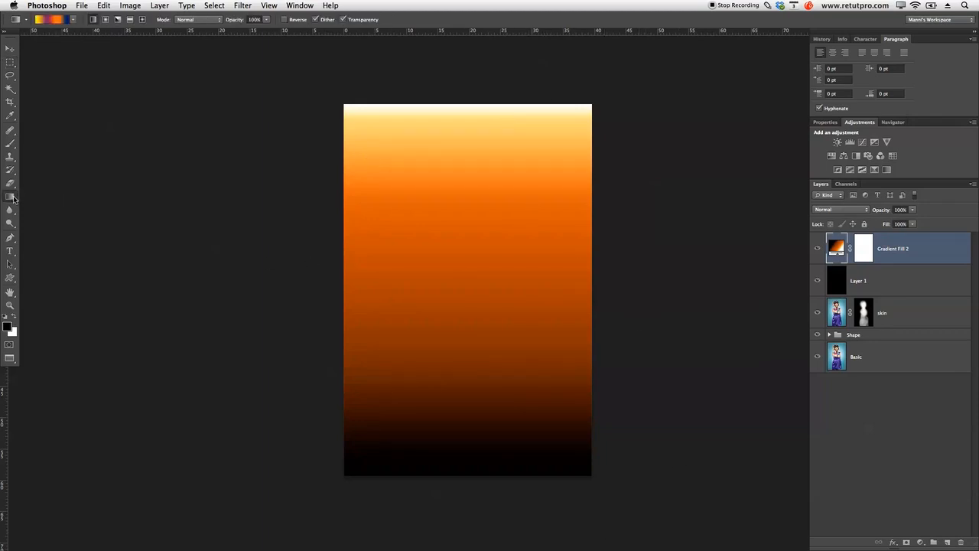
pyautogui.click(59, 19)
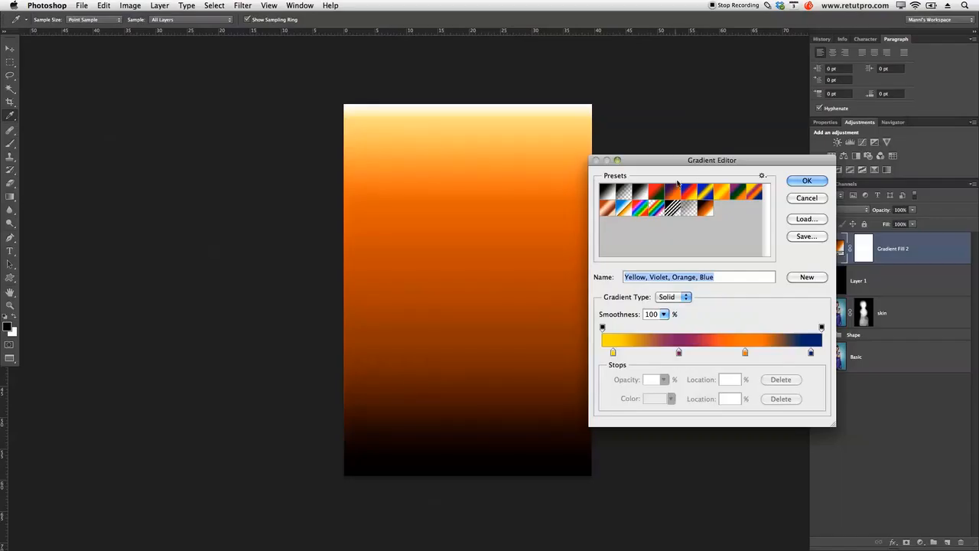
pyautogui.moveTo(695, 163); pyautogui.dragTo(193, 187)
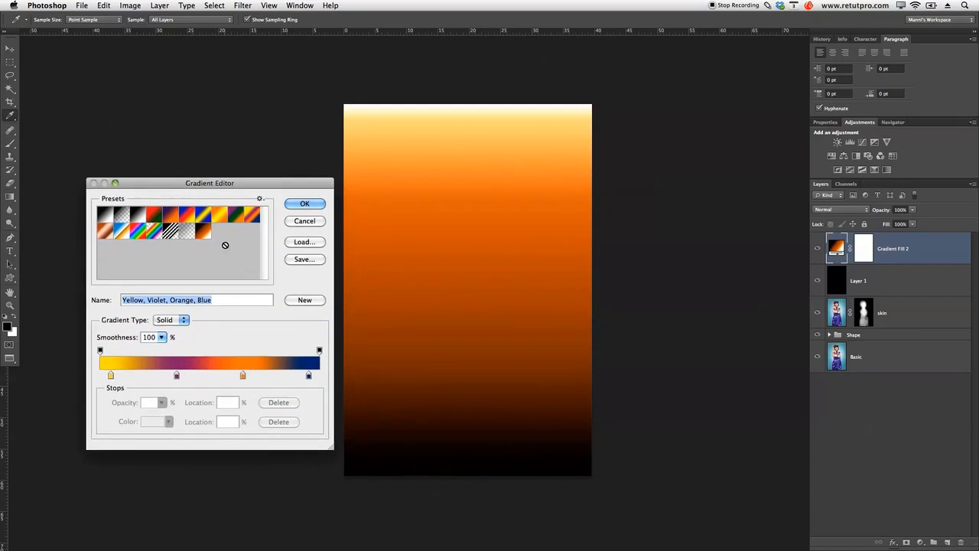
pyautogui.click(187, 234)
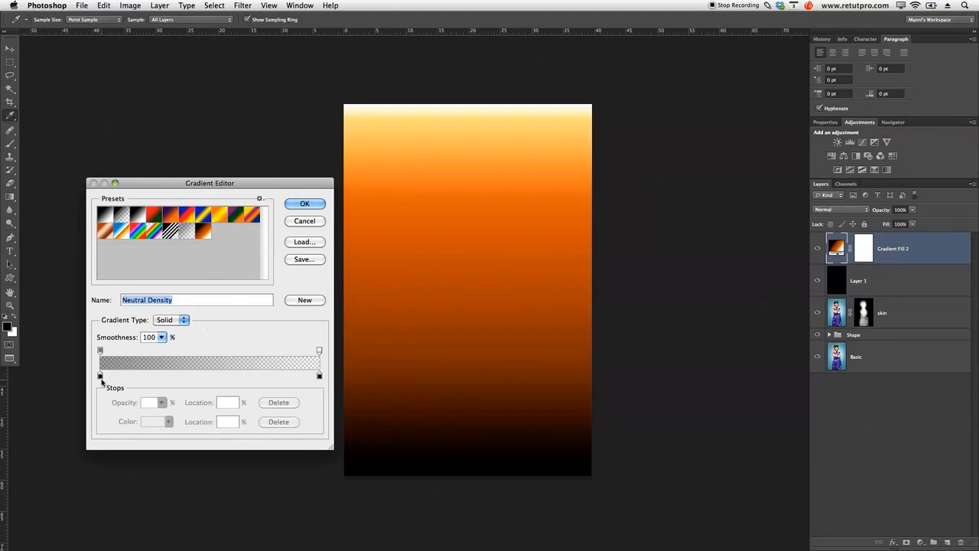
pyautogui.doubleClick(100, 375)
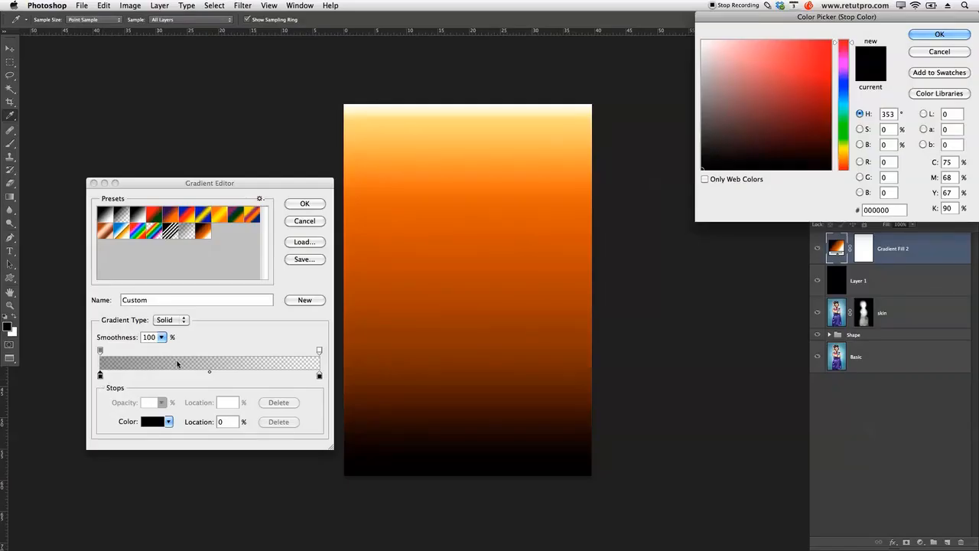
pyautogui.click(938, 34)
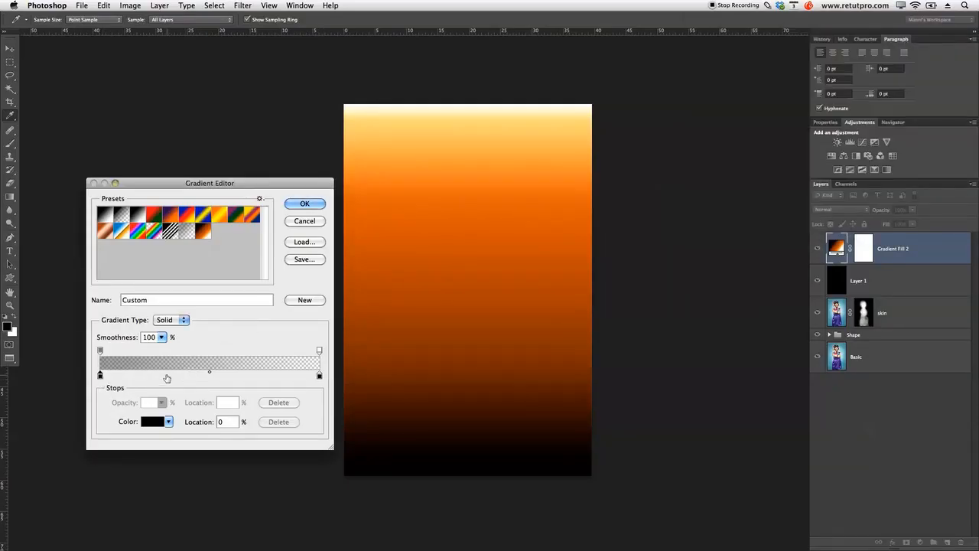
# Set both opacity stops of the black gradient to 100% and accept the gradient
pyautogui.click(101, 351)
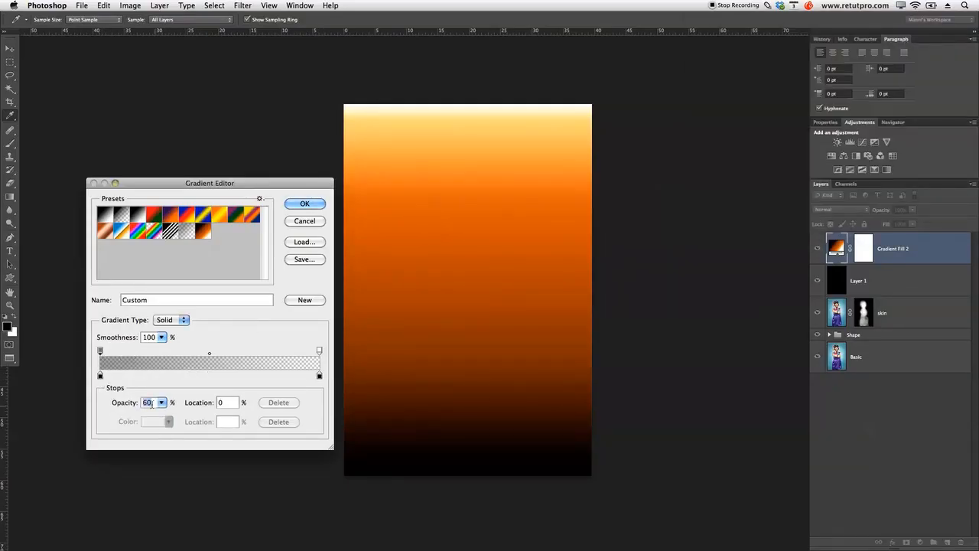
pyautogui.write('100')
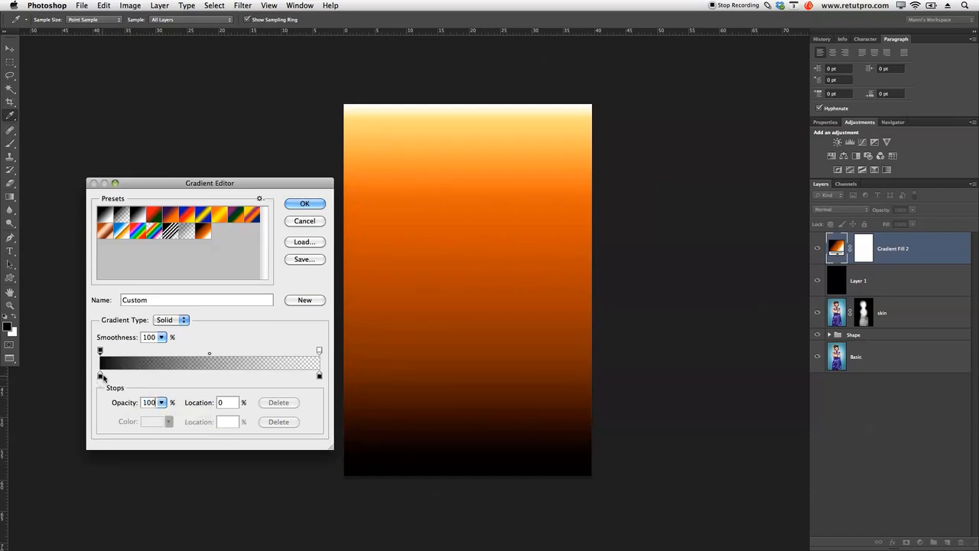
pyautogui.write('100')
pyautogui.press('Return')
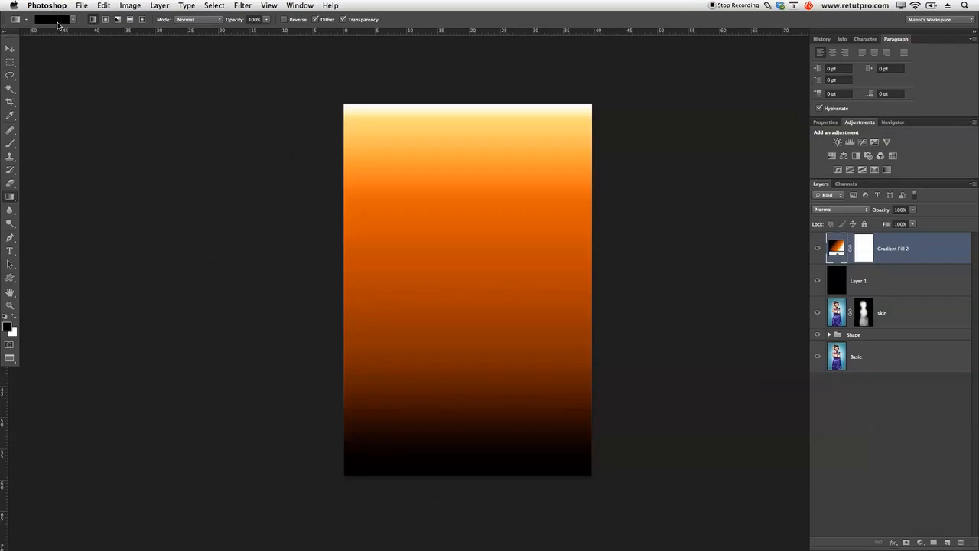
# Reopen the black gradient for editing and recolour its end stop white, sampled from the upper edge of the canvas gradient
pyautogui.click(55, 20)
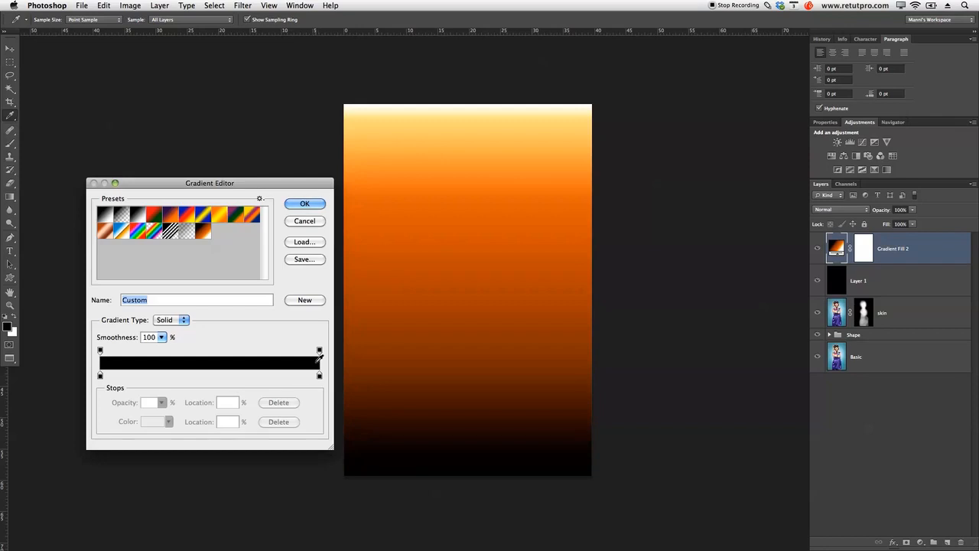
pyautogui.click(320, 375)
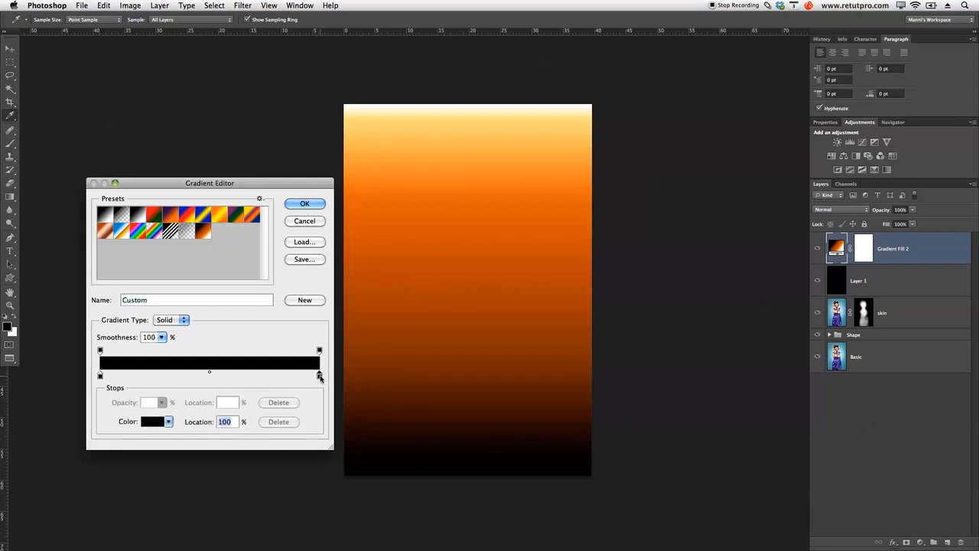
pyautogui.click(318, 351)
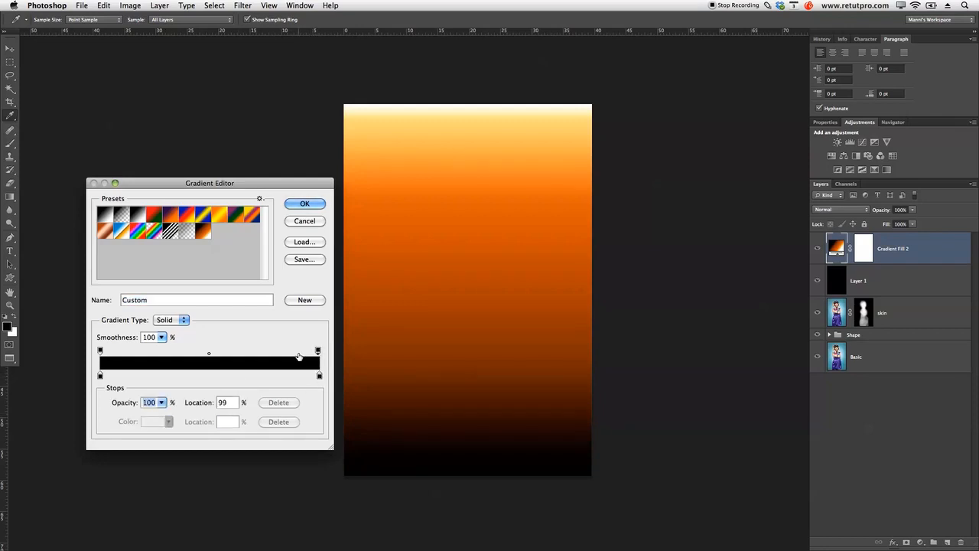
pyautogui.moveTo(318, 351); pyautogui.dragTo(326, 352)
pyautogui.doubleClick(320, 374)
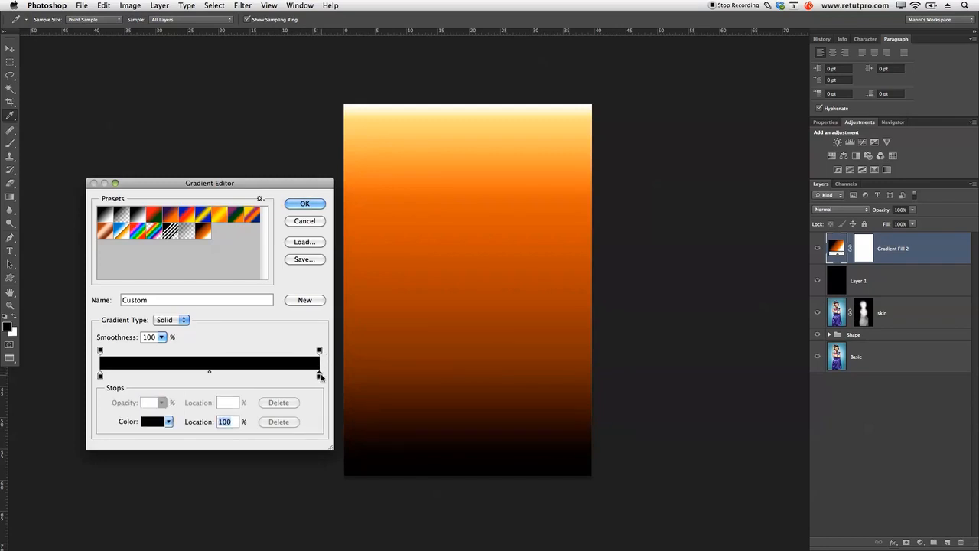
pyautogui.click(746, 90)
pyautogui.moveTo(737, 81); pyautogui.dragTo(702, 40)
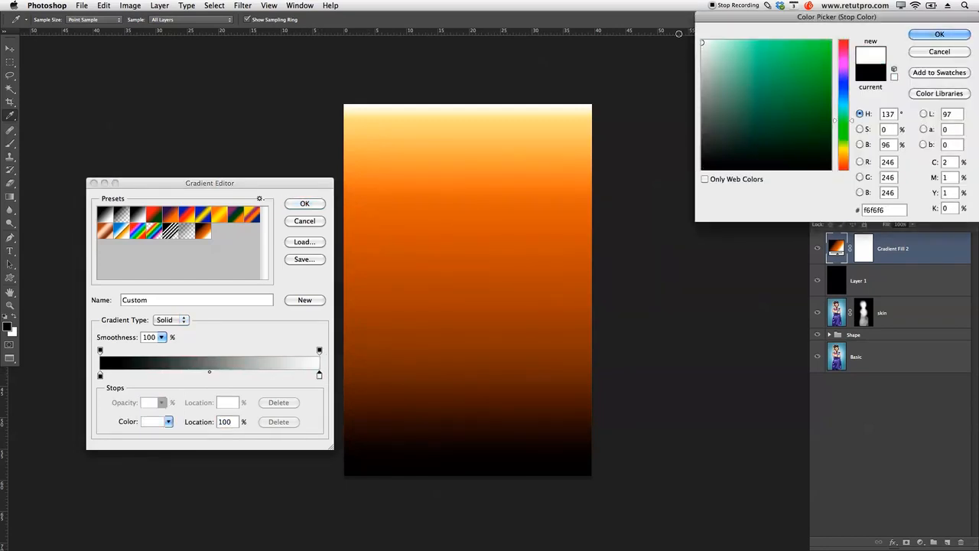
pyautogui.moveTo(494, 120); pyautogui.dragTo(521, 102)
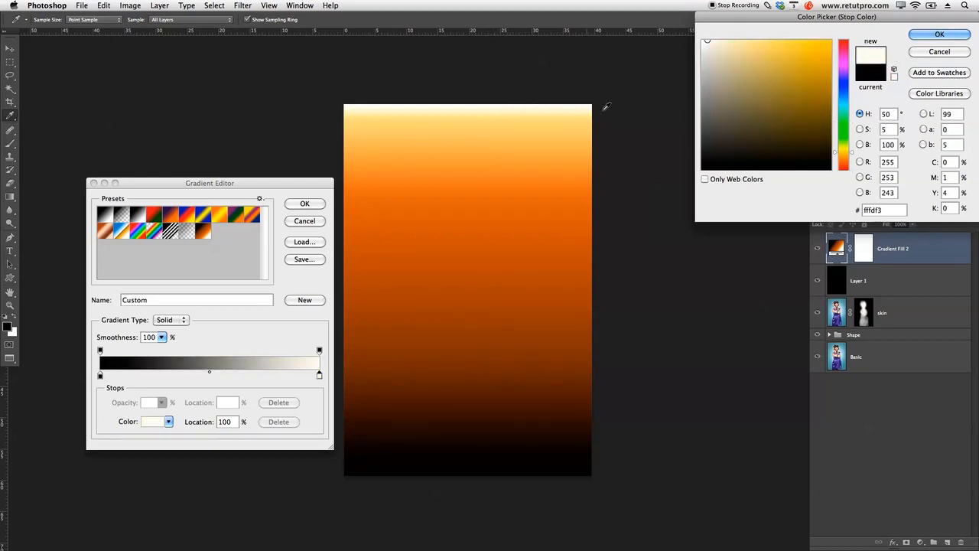
pyautogui.click(940, 34)
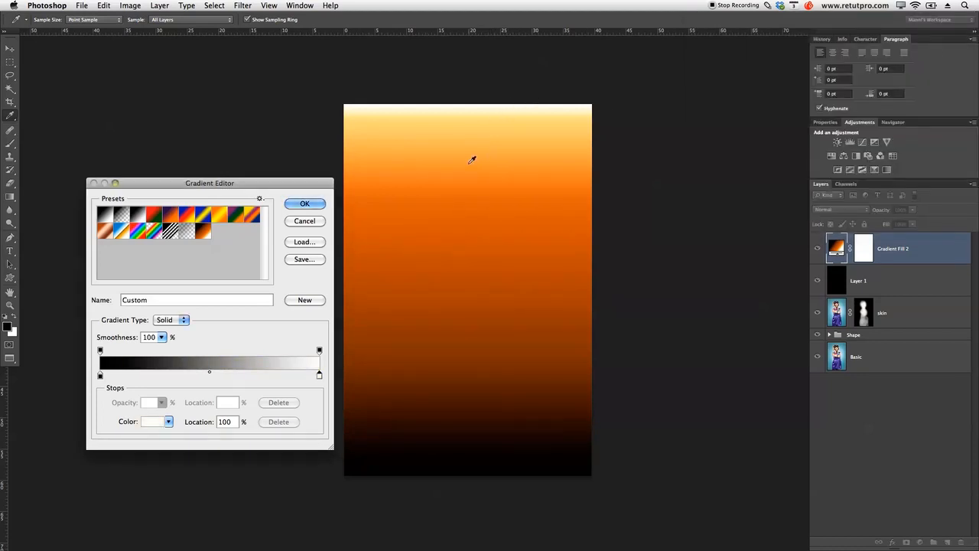
# Add a colour stop at 75% and give it the light yellow fbdb8a sampled from the canvas gradient
pyautogui.click(266, 374)
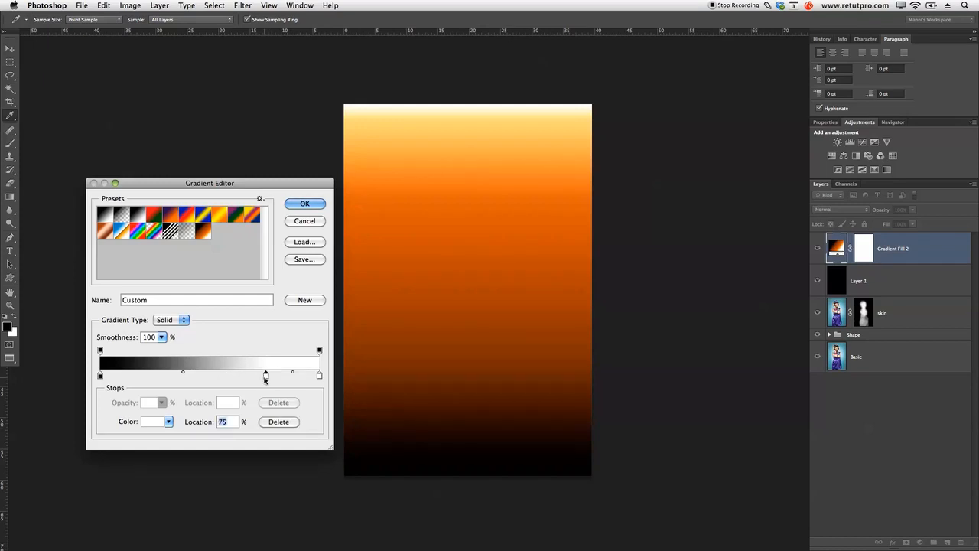
pyautogui.doubleClick(266, 374)
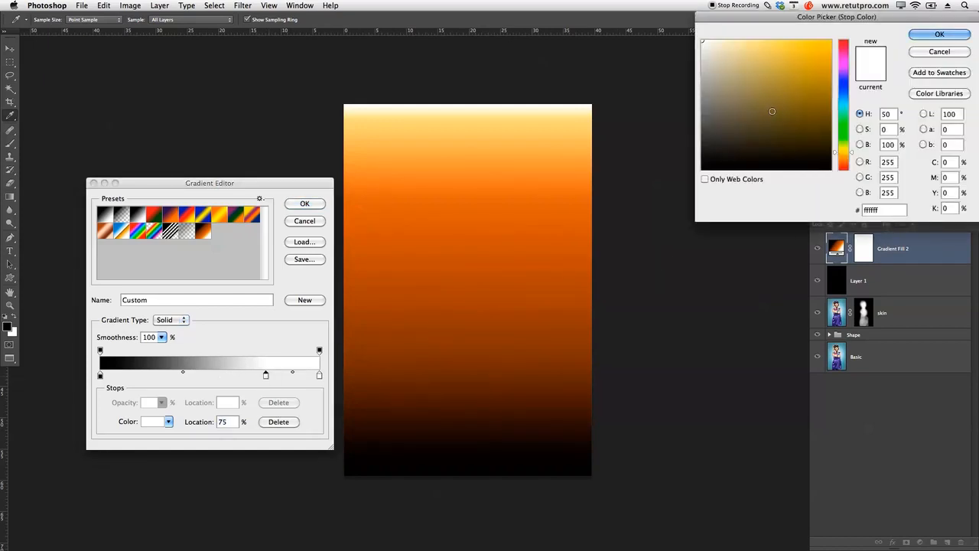
pyautogui.click(825, 99)
pyautogui.moveTo(826, 99); pyautogui.dragTo(826, 66)
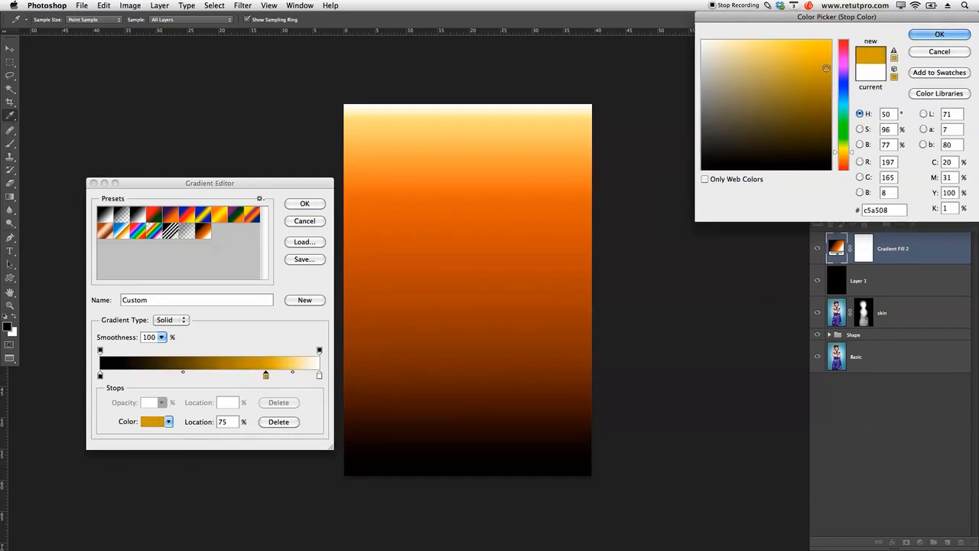
pyautogui.click(548, 123)
pyautogui.moveTo(548, 122); pyautogui.dragTo(548, 121)
pyautogui.moveTo(762, 41); pyautogui.dragTo(759, 41)
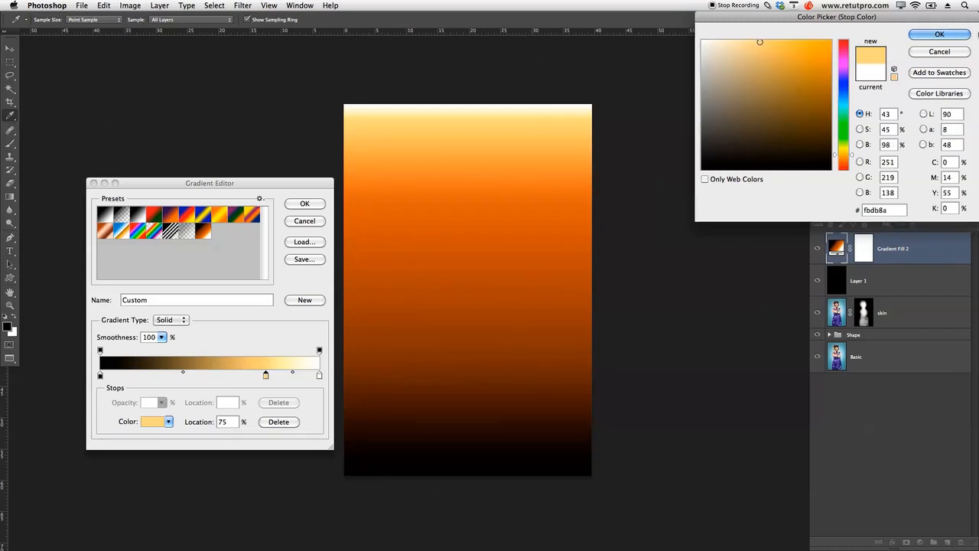
pyautogui.click(949, 34)
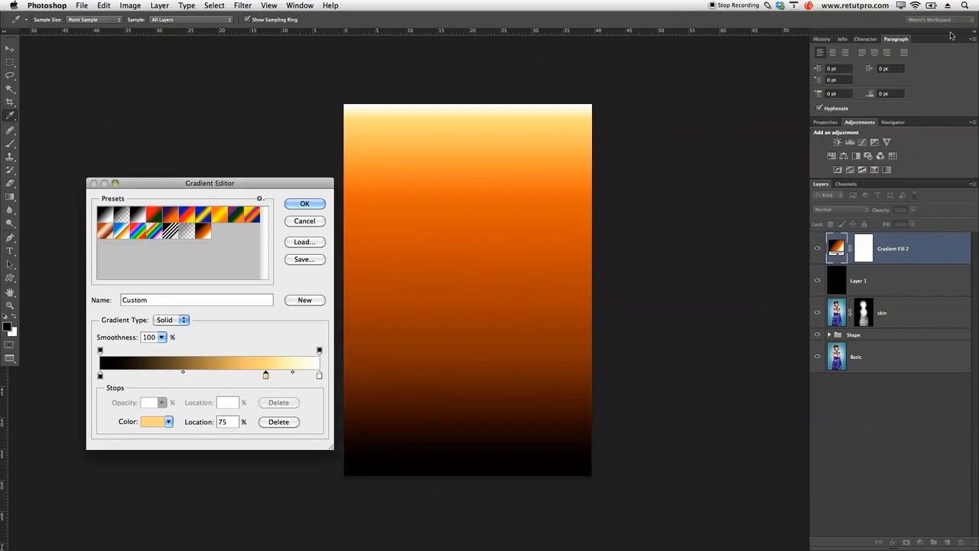
# Add an orange-brown colour stop at 22%, based on a sampled canvas colour, and move the light yellow stop to 90%
pyautogui.click(149, 375)
pyautogui.moveTo(459, 331); pyautogui.dragTo(472, 360)
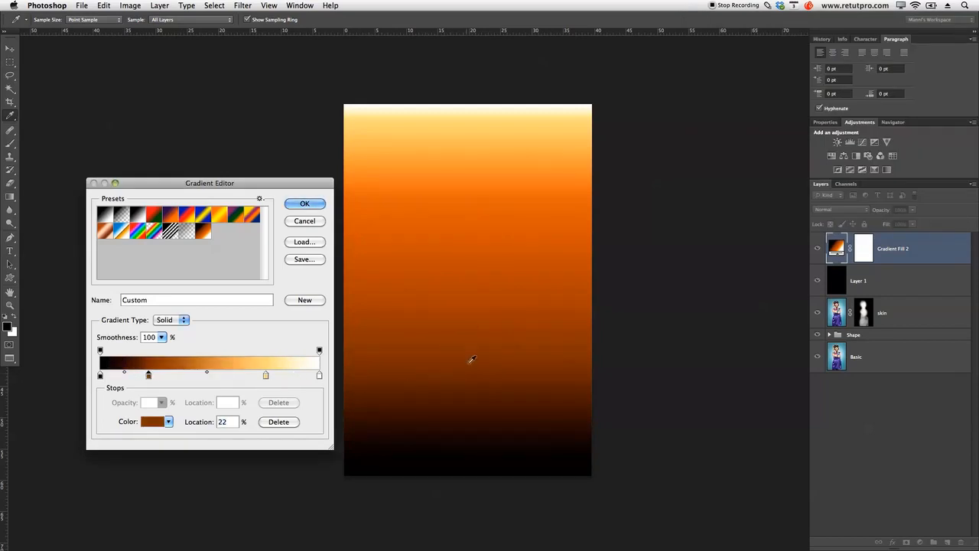
pyautogui.click(474, 384)
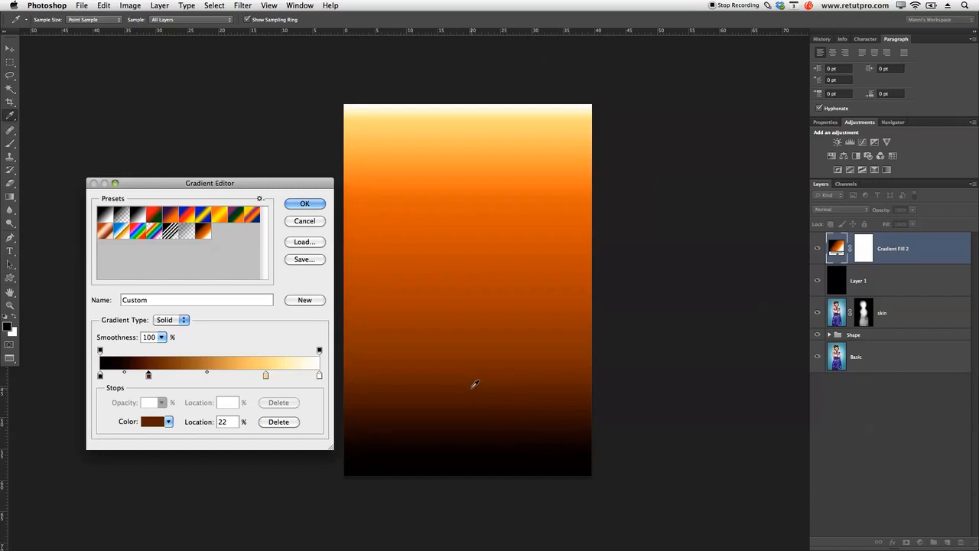
pyautogui.doubleClick(148, 375)
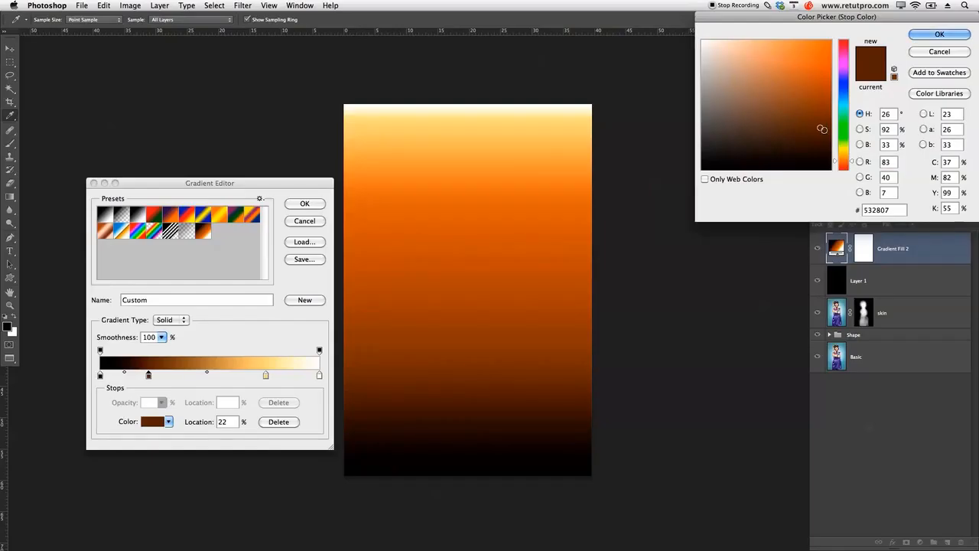
pyautogui.moveTo(814, 111); pyautogui.dragTo(807, 93)
pyautogui.moveTo(853, 161); pyautogui.dragTo(853, 159)
pyautogui.press('Return')
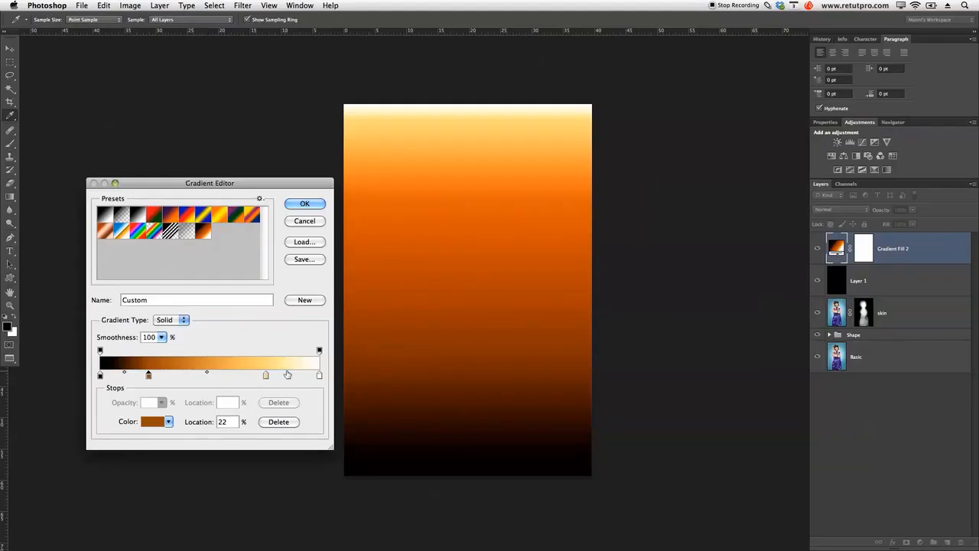
pyautogui.moveTo(267, 376); pyautogui.dragTo(298, 381)
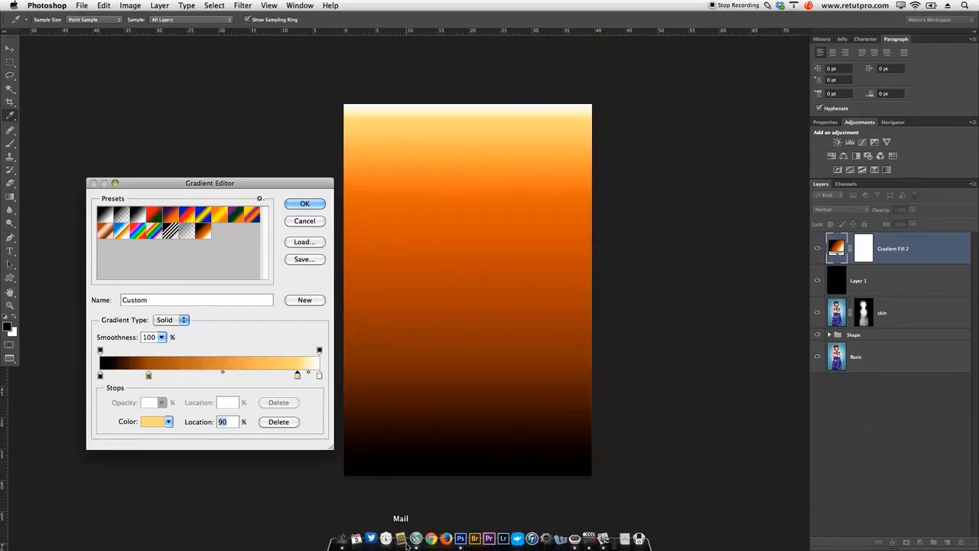
# Switch to Safari to look at the PSD Box YouTube channel, then close it and return to Photoshop
pyautogui.click(420, 536)
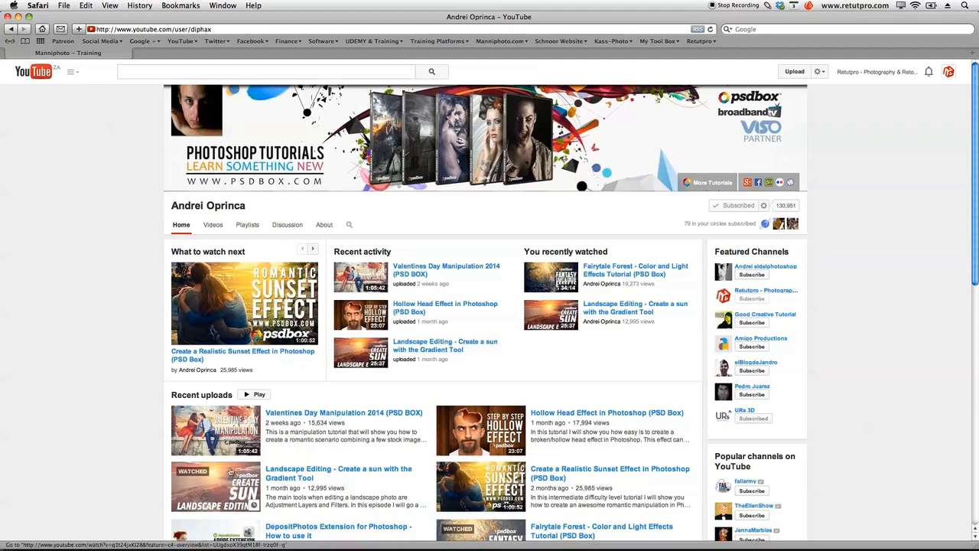
pyautogui.click(9, 17)
pyautogui.click(165, 69)
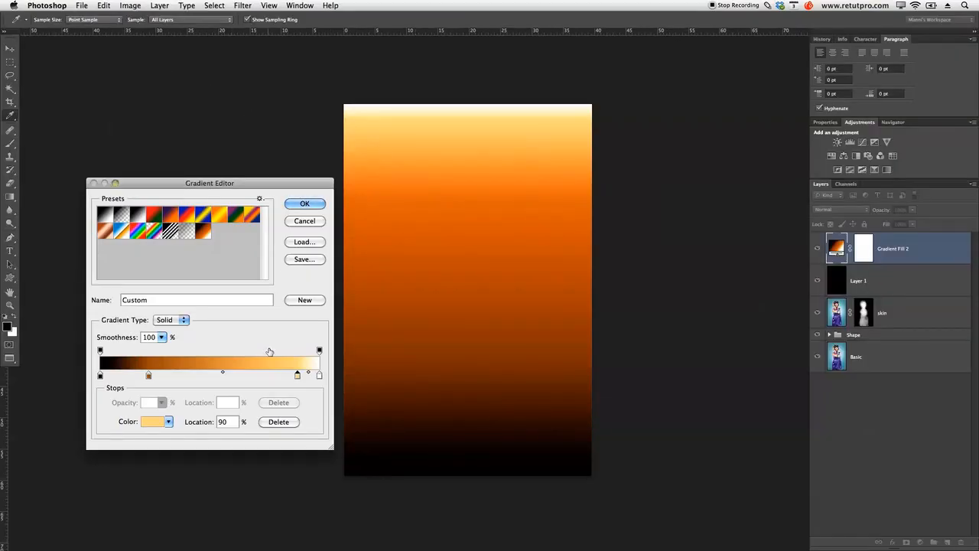
# Shift the orange-brown stop slightly toward the middle of the gradient and place the light yellow stop at 92%
pyautogui.moveTo(300, 376); pyautogui.dragTo(306, 377)
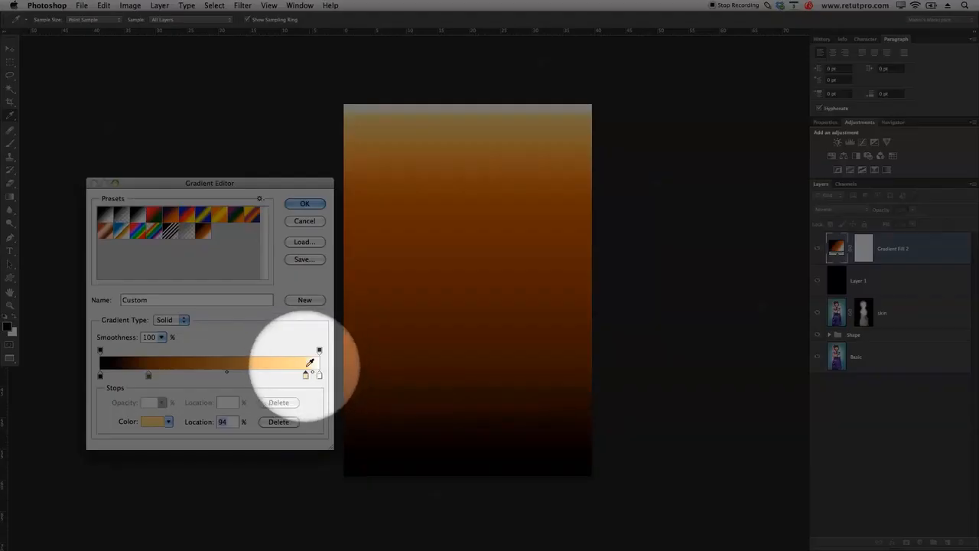
pyautogui.moveTo(149, 376); pyautogui.dragTo(164, 375)
pyautogui.moveTo(299, 376); pyautogui.dragTo(192, 380)
pyautogui.click(100, 375)
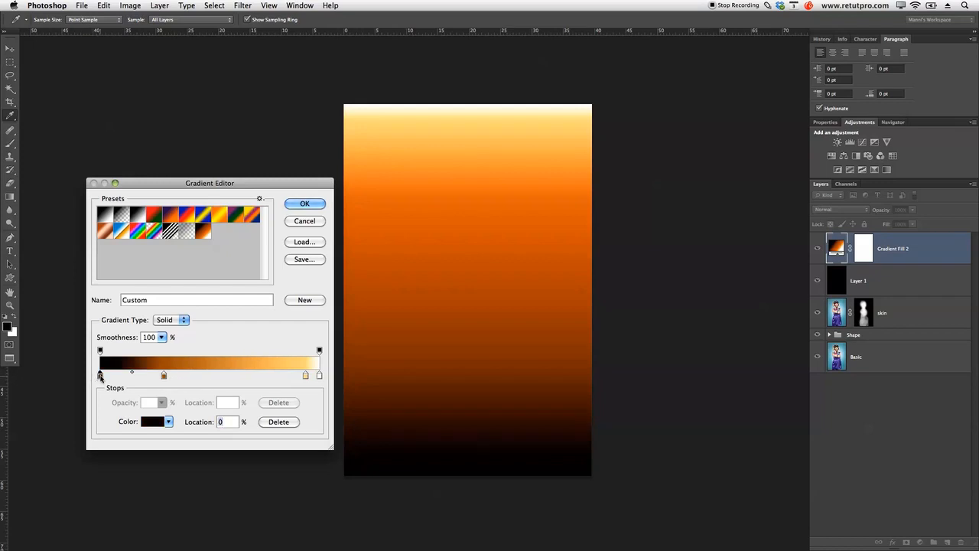
pyautogui.moveTo(307, 375); pyautogui.dragTo(303, 378)
# Add the custom gradient to the presets as a new swatch and cancel out of the Gradient Editor
pyautogui.click(306, 300)
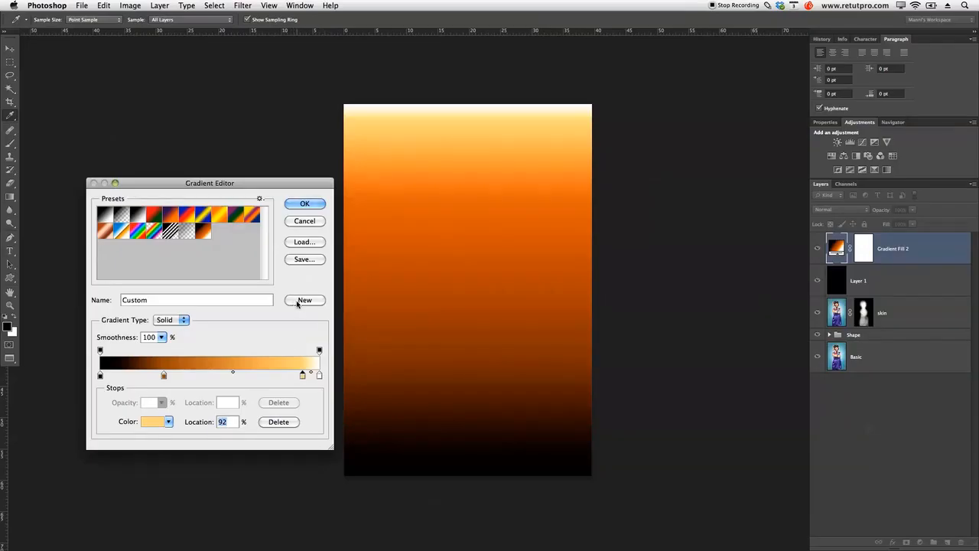
pyautogui.click(299, 303)
pyautogui.click(227, 230)
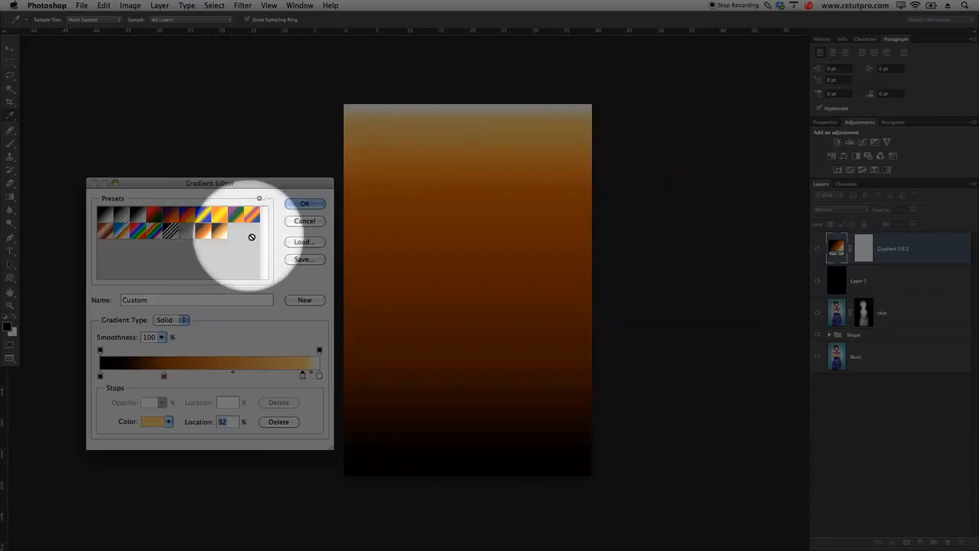
pyautogui.click(313, 222)
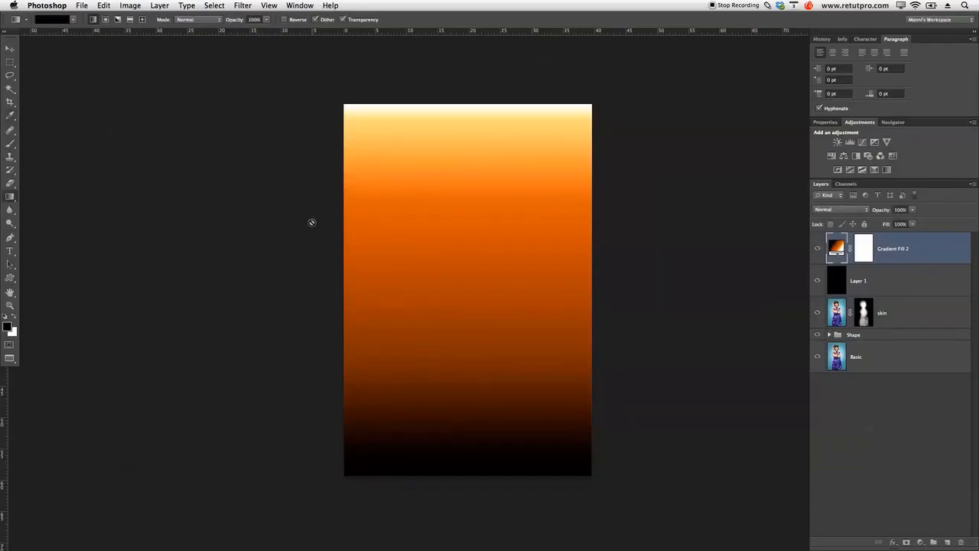
# Change the Gradient Fill 2 layer to a Radial style and reverse its colours
pyautogui.click(865, 252)
pyautogui.doubleClick(837, 248)
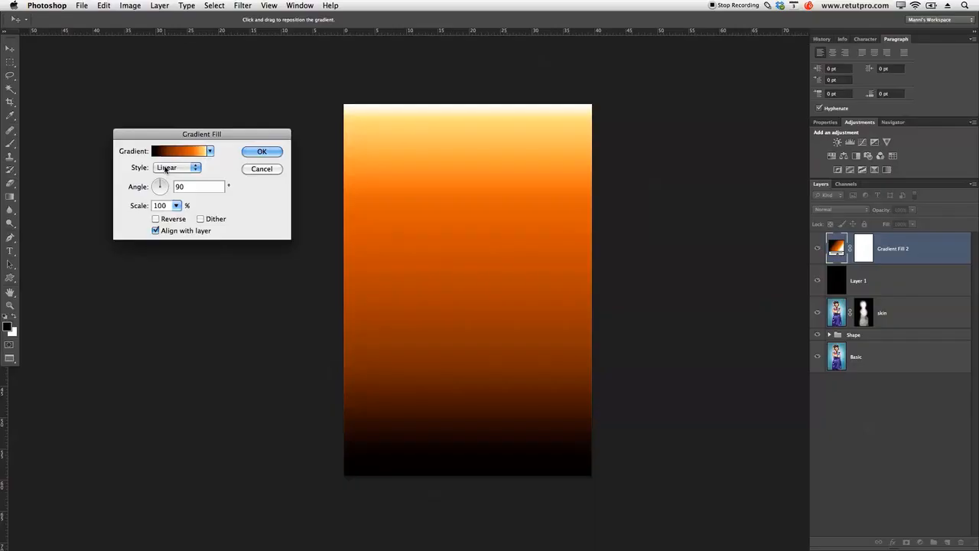
pyautogui.click(177, 168)
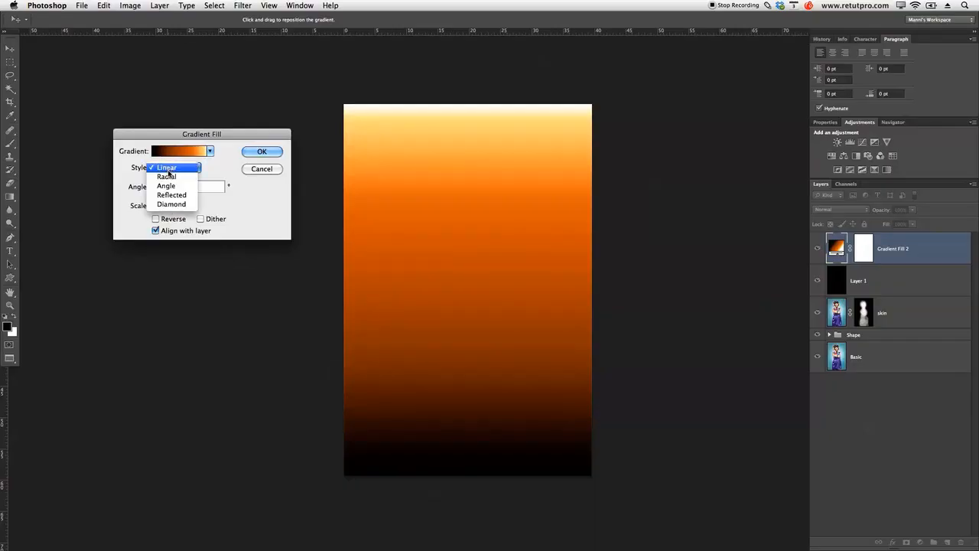
pyautogui.click(168, 177)
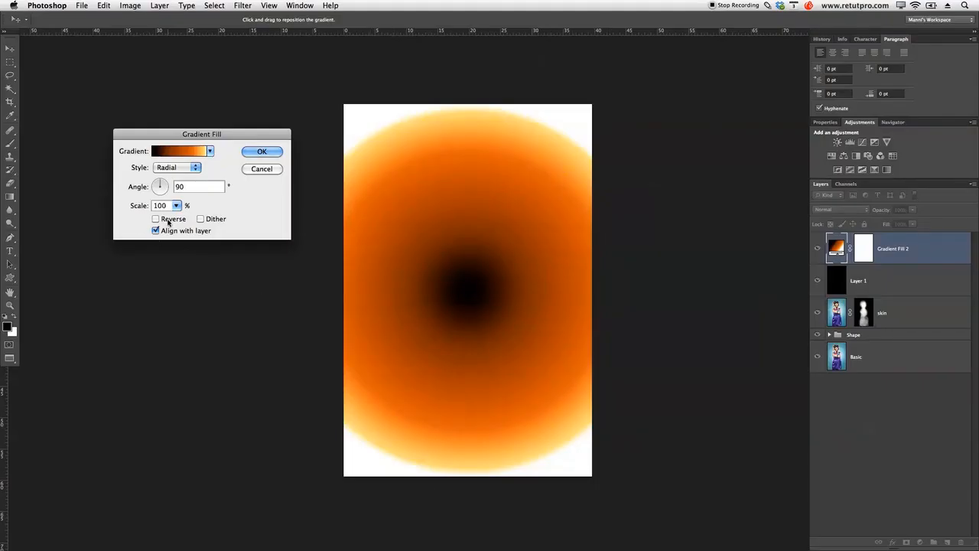
pyautogui.click(169, 221)
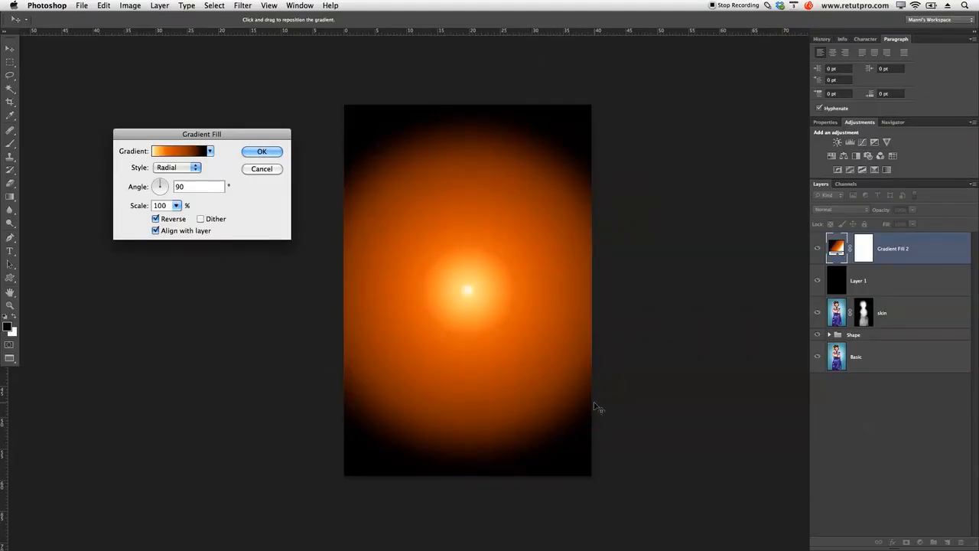
pyautogui.press('F1')
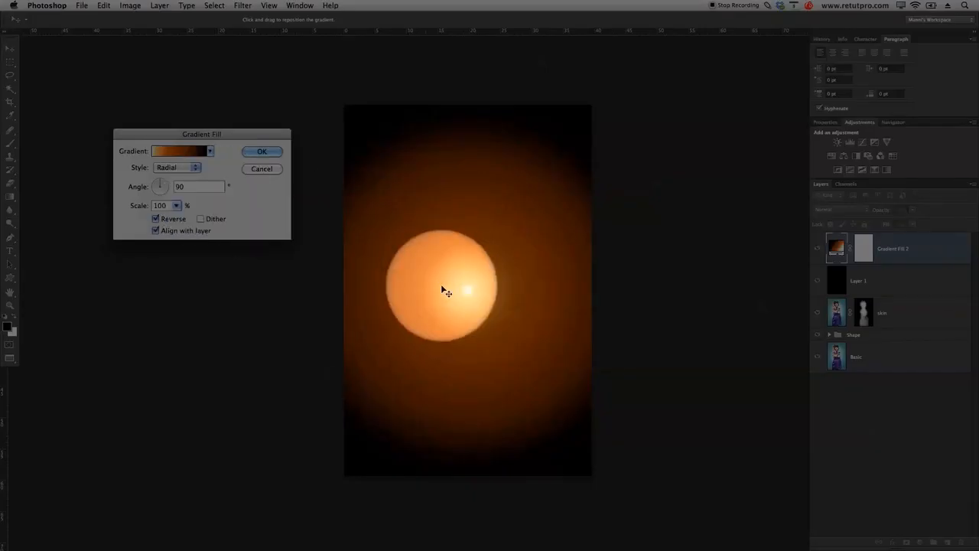
pyautogui.press('F1')
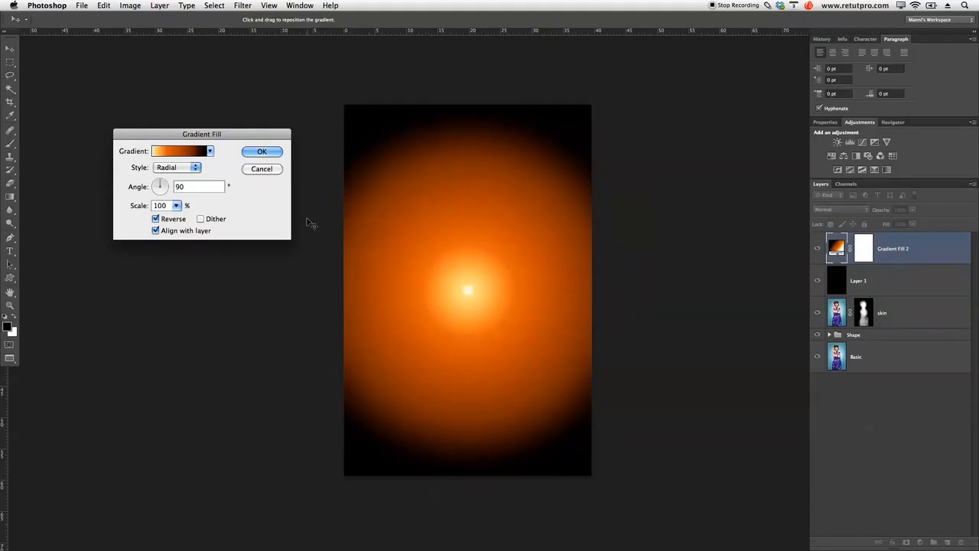
pyautogui.click(259, 151)
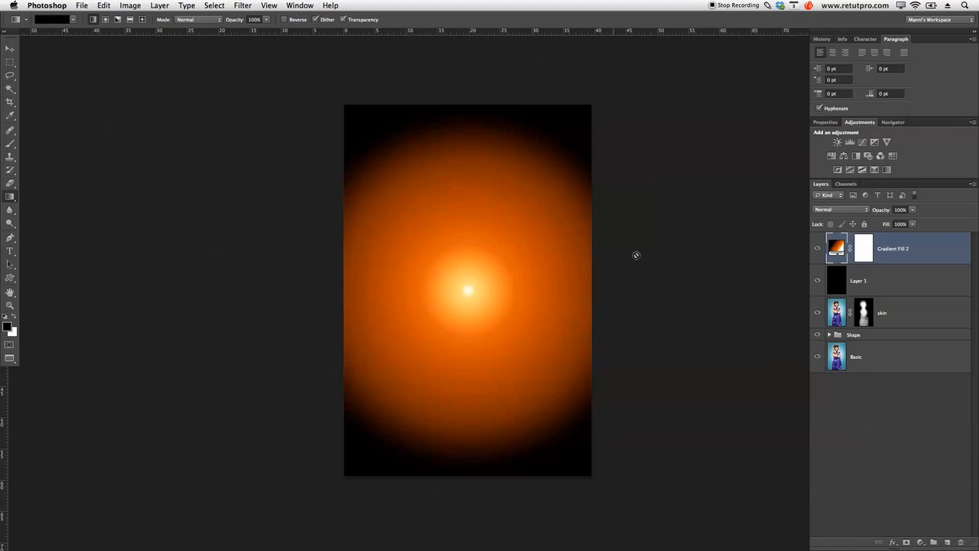
# Set the blend mode of the Gradient Fill 2 layer to Screen
pyautogui.press('F1')
pyautogui.press('F1')
pyautogui.click(840, 209)
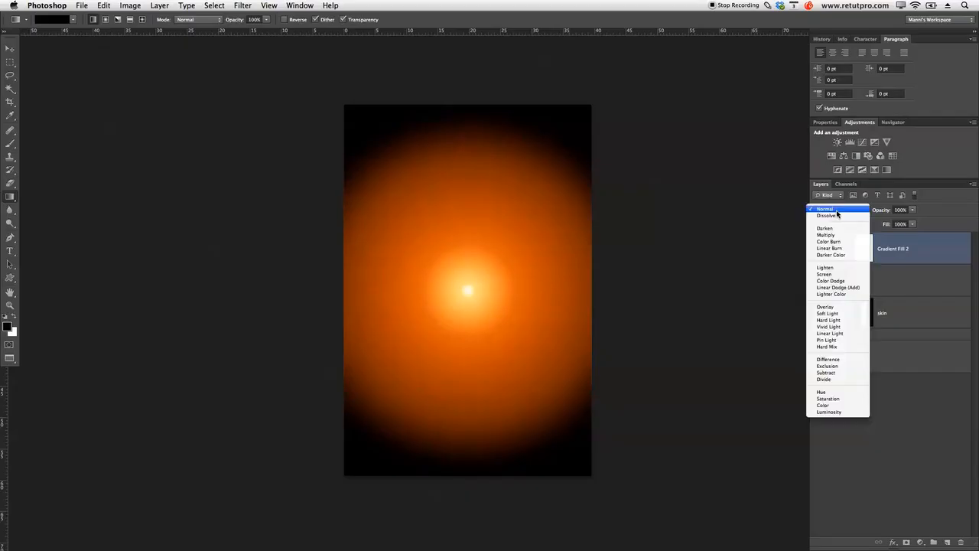
pyautogui.press('F1')
pyautogui.click(834, 275)
pyautogui.press('F1')
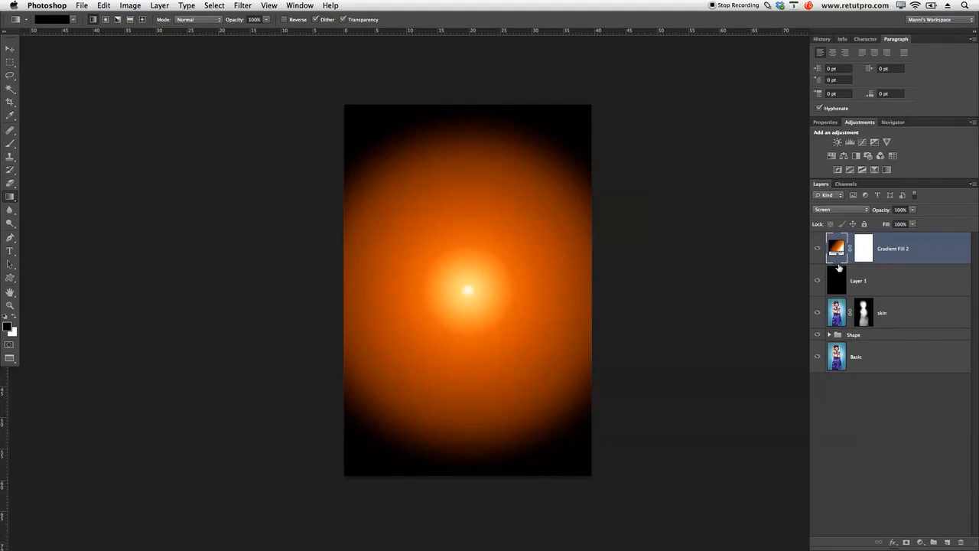
# Delete the black Layer 1 beneath the gradient fill
pyautogui.press('F1')
pyautogui.click(863, 282)
pyautogui.press('F1')
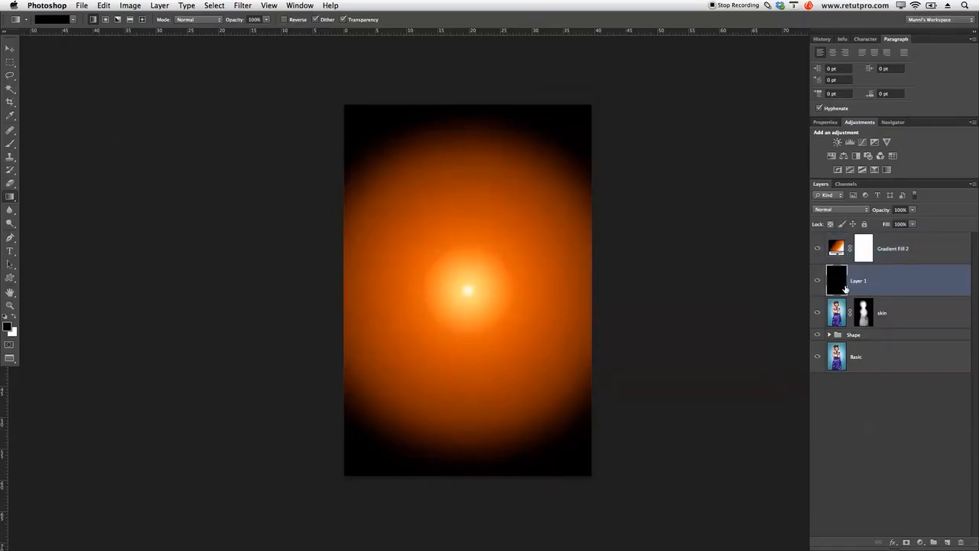
pyautogui.press('Delete')
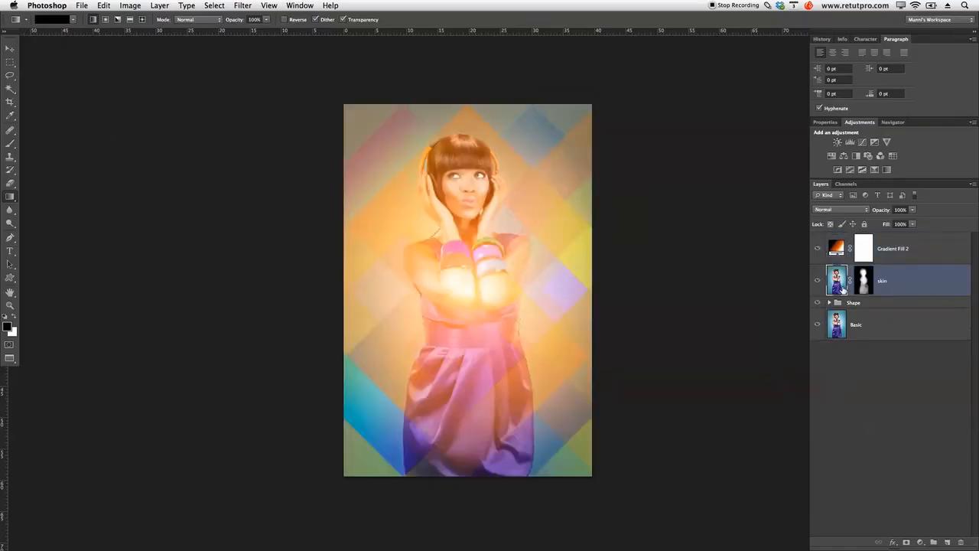
# Compare the image with and without the Gradient Fill 2 light effect
pyautogui.click(818, 250)
pyautogui.click(818, 250)
pyautogui.click(818, 250)
pyautogui.click(817, 250)
pyautogui.click(817, 250)
pyautogui.click(818, 250)
pyautogui.click(817, 250)
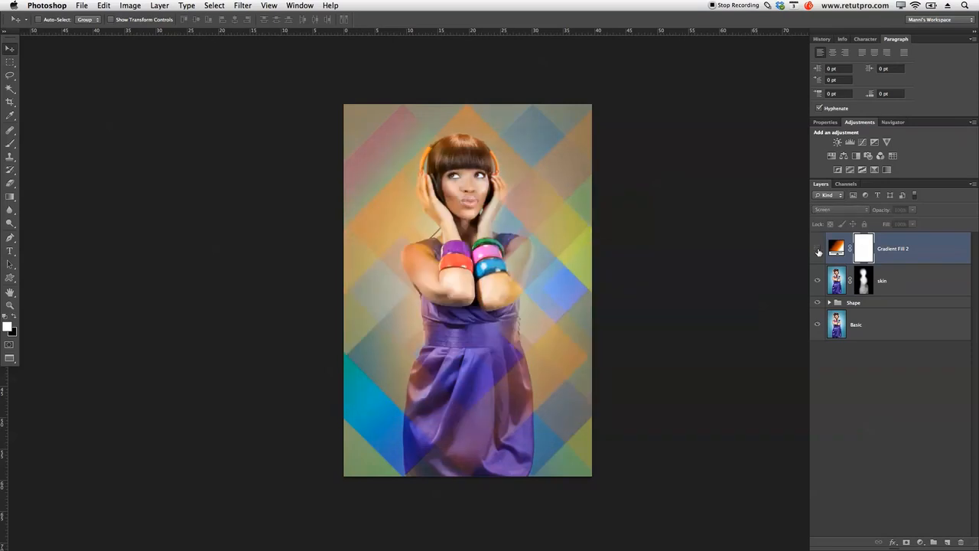
pyautogui.click(818, 250)
pyautogui.click(818, 251)
pyautogui.click(817, 250)
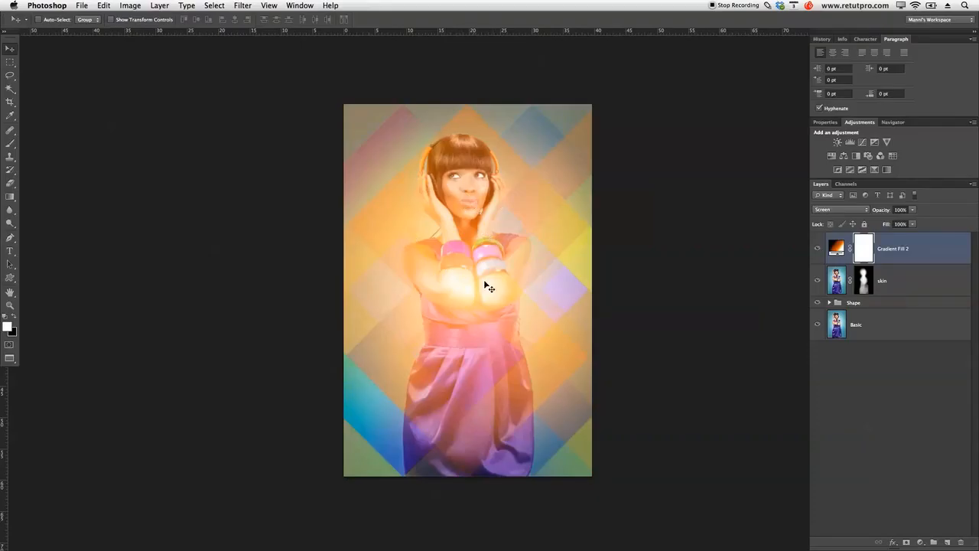
# Paint on the Gradient Fill 2 mask over the woman's head with a black 1800 px brush at 20% opacity, and compare the result
pyautogui.click(13, 316)
pyautogui.press('b')
pyautogui.moveTo(171, 24); pyautogui.dragTo(167, 23)
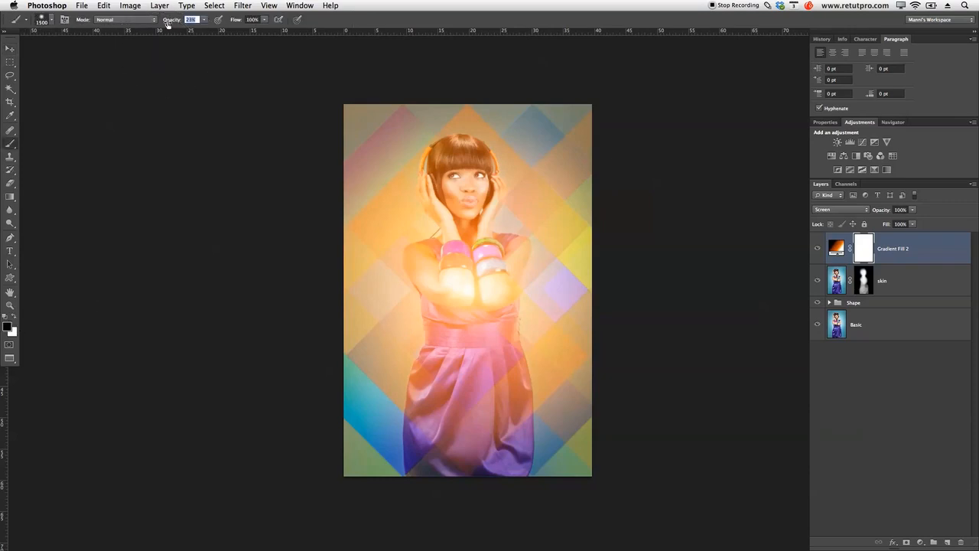
pyautogui.press('[')
pyautogui.press('[')
pyautogui.press(']')
pyautogui.press(']')
pyautogui.press(']')
pyautogui.press(']')
pyautogui.press(']')
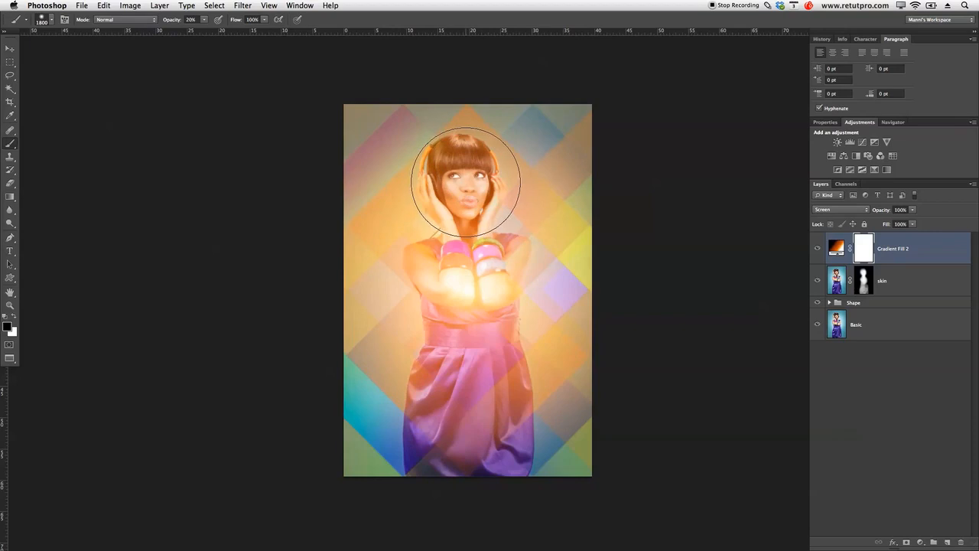
pyautogui.click(458, 188)
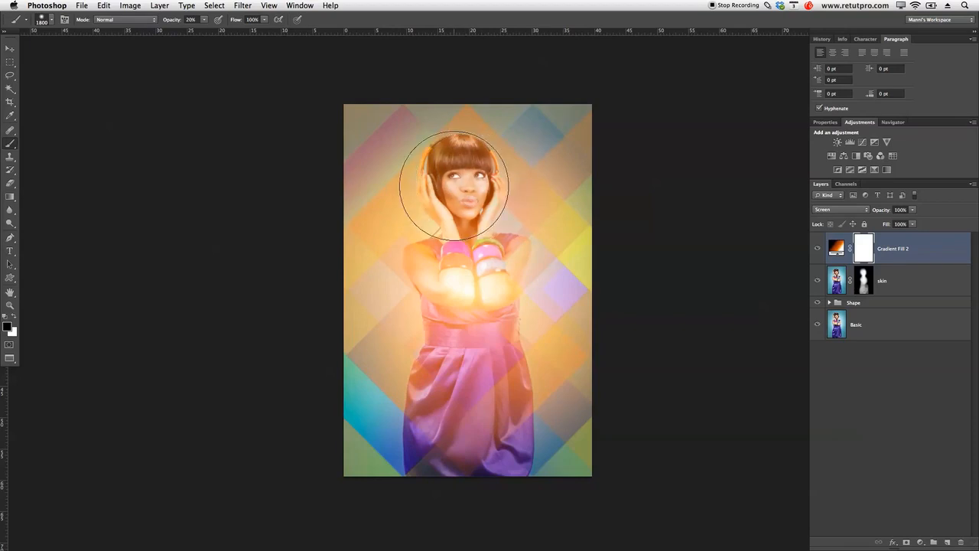
pyautogui.click(457, 192)
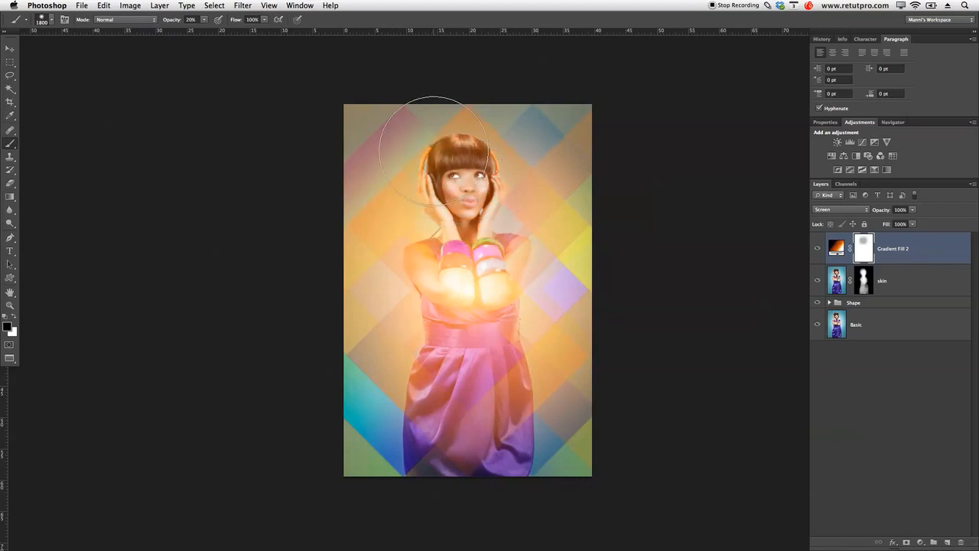
pyautogui.click(419, 181)
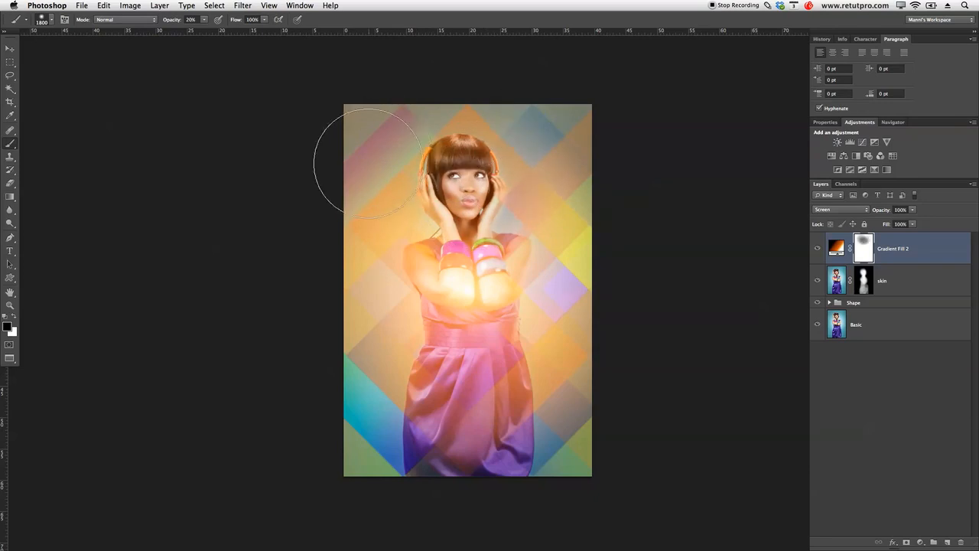
pyautogui.click(817, 250)
pyautogui.click(819, 251)
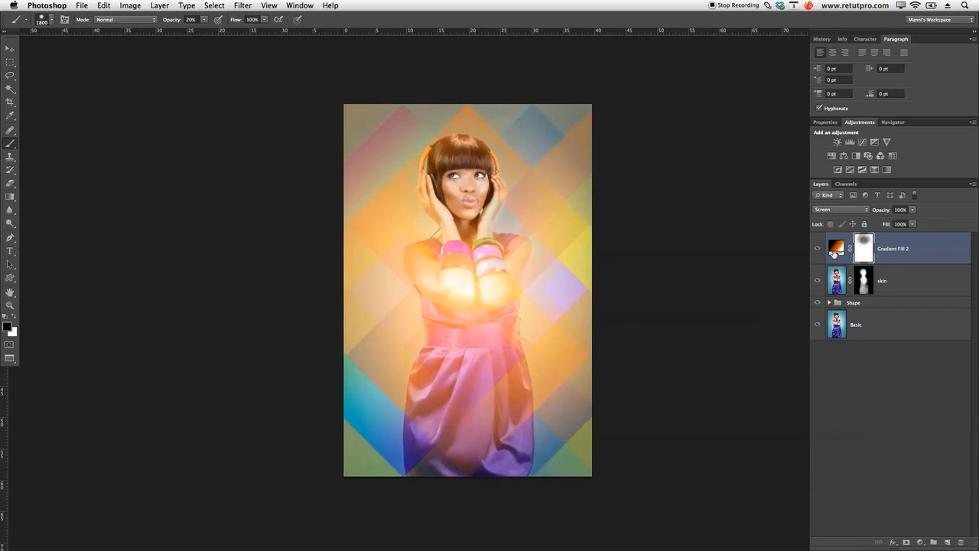
# Duplicate the Gradient Fill 2 layer and lower the copy's opacity to 21%
pyautogui.press('super+j')
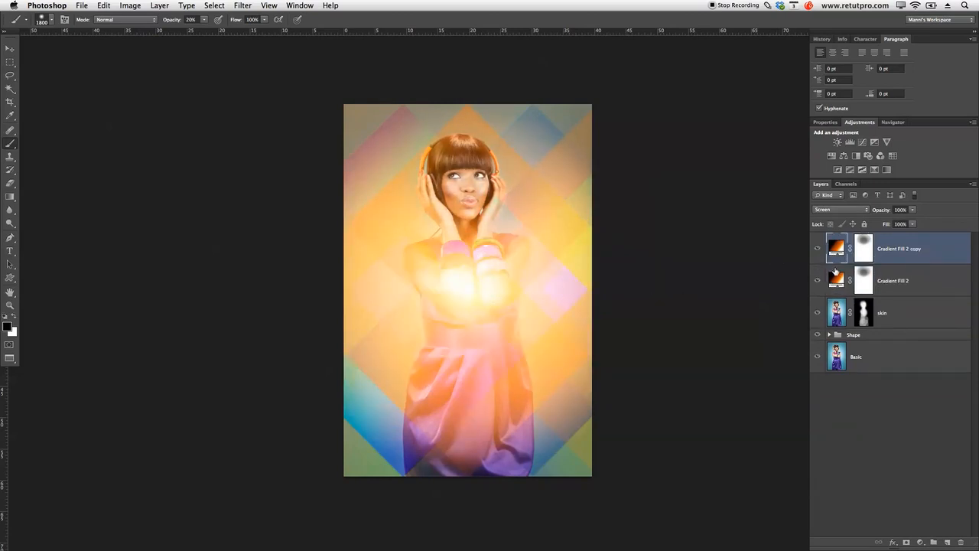
pyautogui.moveTo(886, 212); pyautogui.dragTo(854, 219)
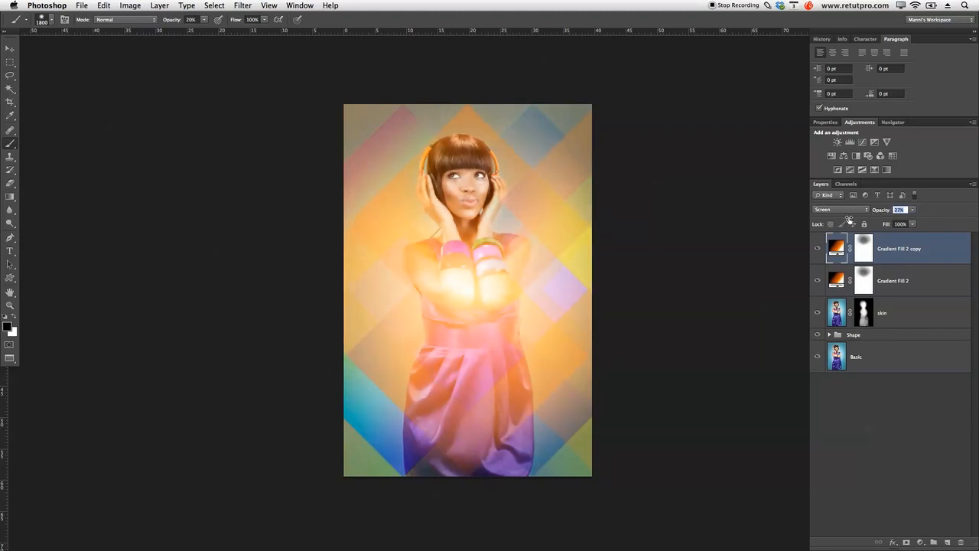
# Compare the light effect with and without the duplicated gradient fill layer
pyautogui.click(818, 249)
pyautogui.click(818, 249)
pyautogui.click(817, 249)
pyautogui.click(817, 249)
pyautogui.click(817, 249)
pyautogui.click(818, 249)
pyautogui.click(818, 249)
pyautogui.click(817, 249)
pyautogui.click(818, 249)
pyautogui.click(818, 248)
pyautogui.click(818, 249)
pyautogui.click(818, 248)
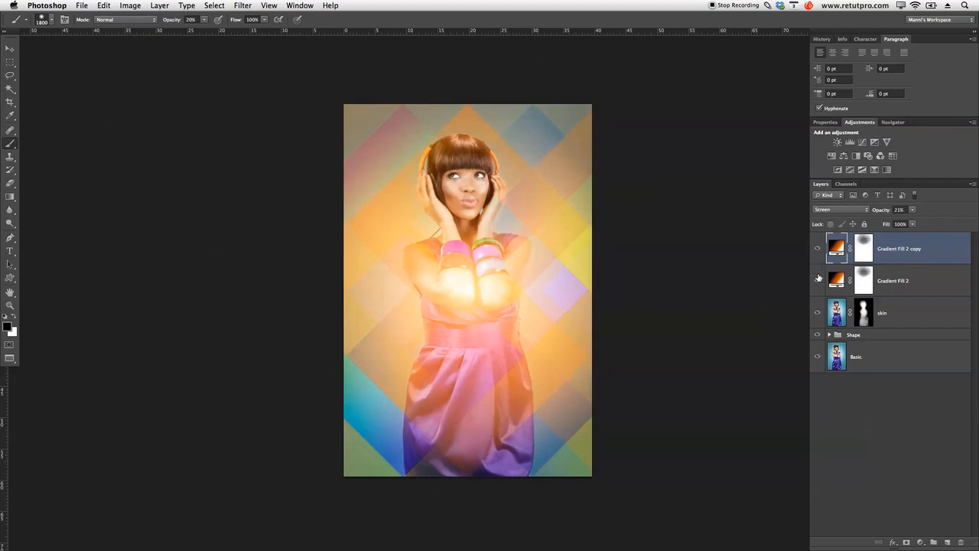
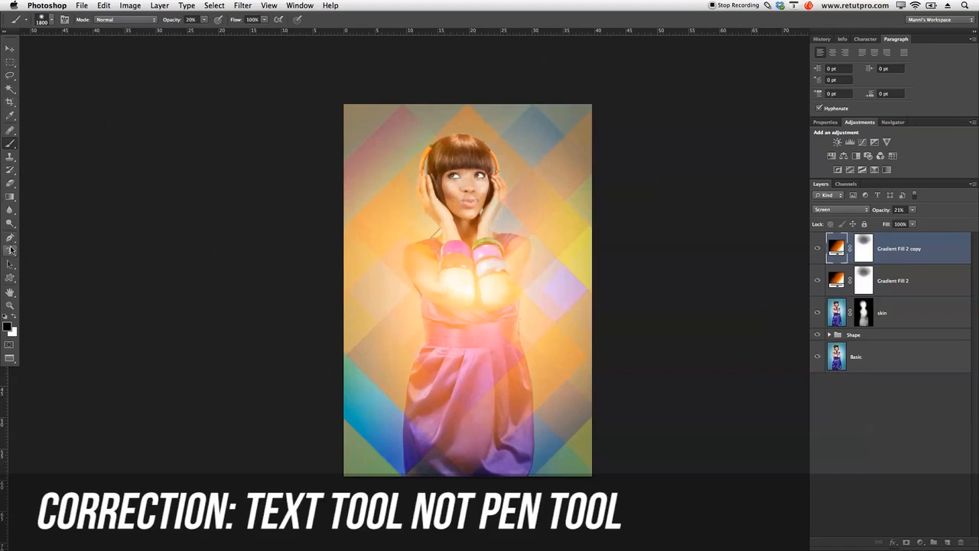
# Create a text box across the woman's torso and enter the word "Feeling" in it
pyautogui.click(10, 251)
pyautogui.moveTo(352, 243); pyautogui.dragTo(581, 346)
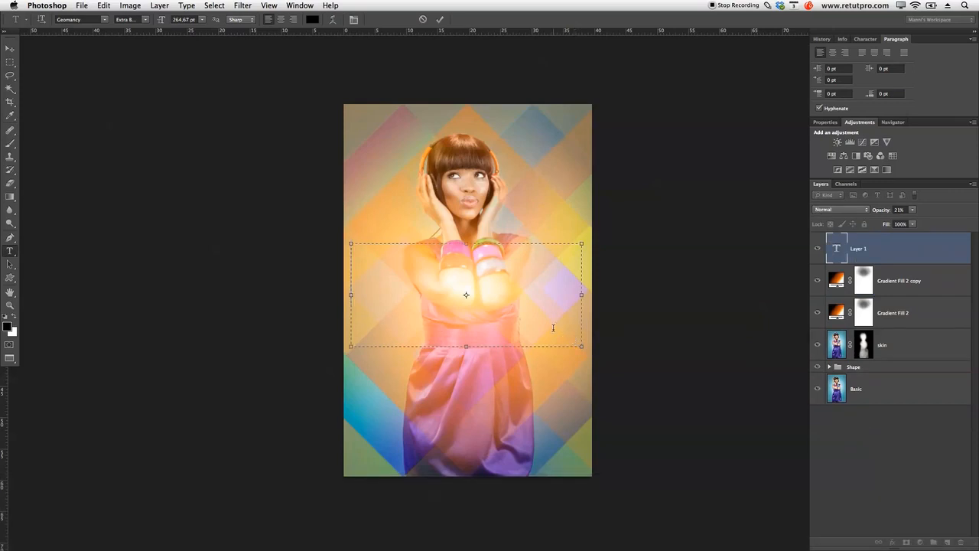
pyautogui.write('FELLING')
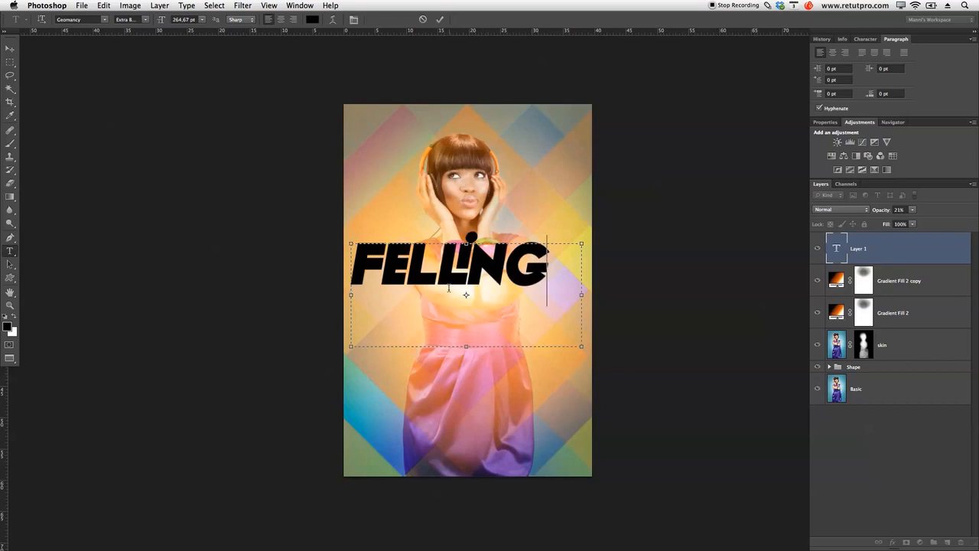
pyautogui.moveTo(432, 267); pyautogui.dragTo(413, 264)
pyautogui.write('ELING')
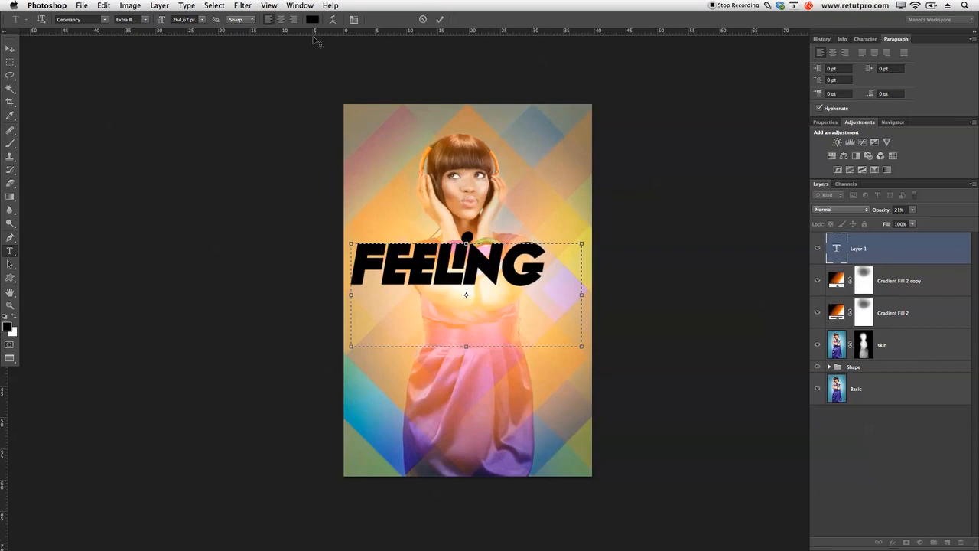
# Enlarge the "Feeling" text to 274.67 pt and move it down over the woman's waist
pyautogui.press('super+a')
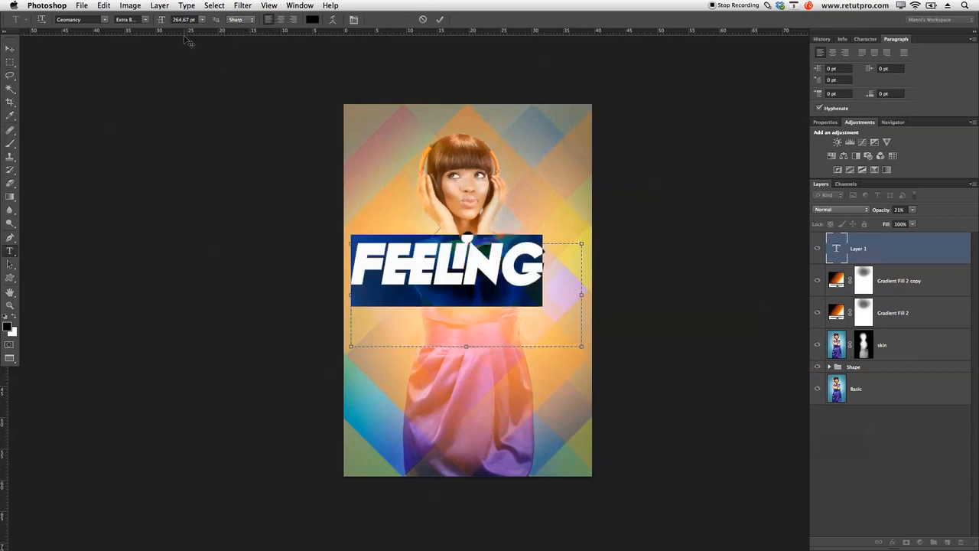
pyautogui.moveTo(160, 23); pyautogui.dragTo(168, 23)
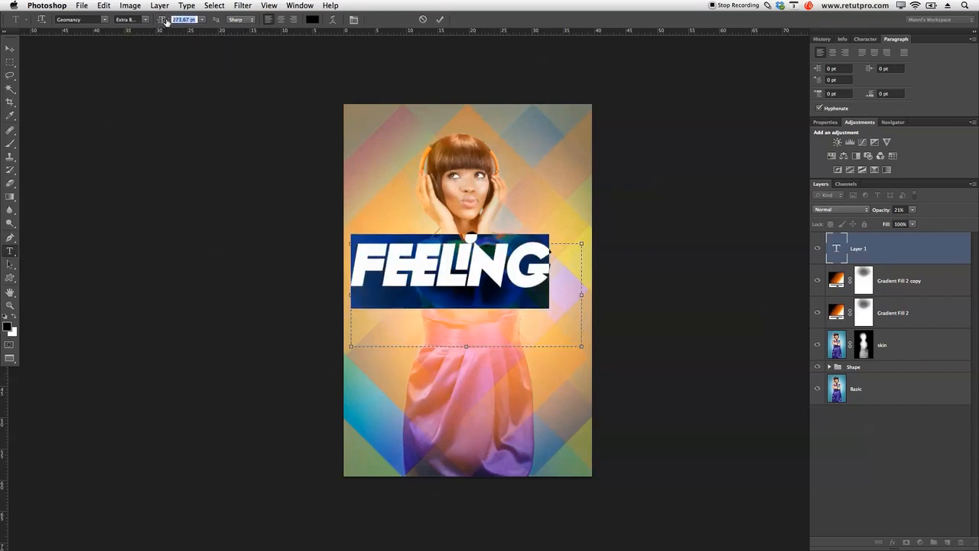
pyautogui.click(440, 19)
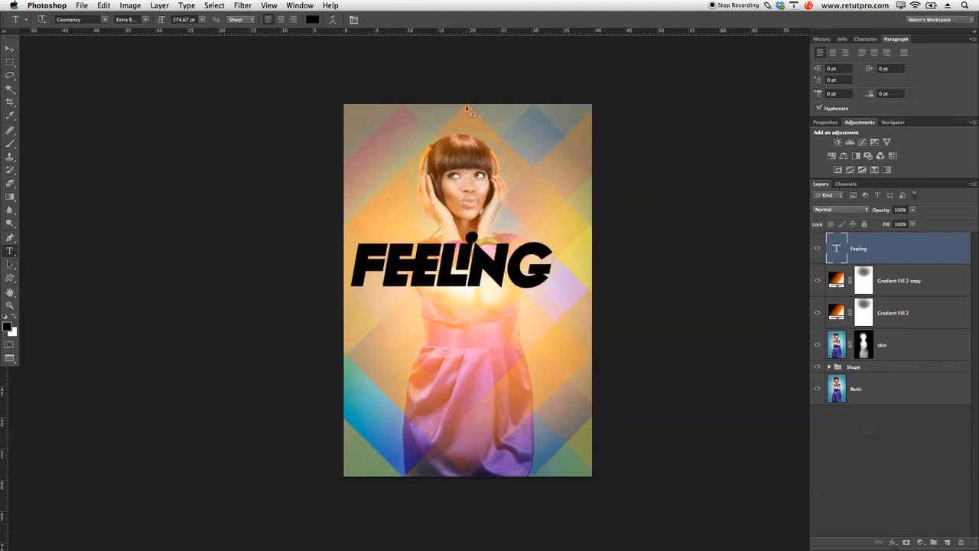
pyautogui.press('v')
pyautogui.moveTo(496, 264); pyautogui.dragTo(511, 311)
# Recolour the "Feeling" text dark grey, 2c2c2c, and adjust its position slightly
pyautogui.press('t')
pyautogui.click(488, 293)
pyautogui.press('super+a')
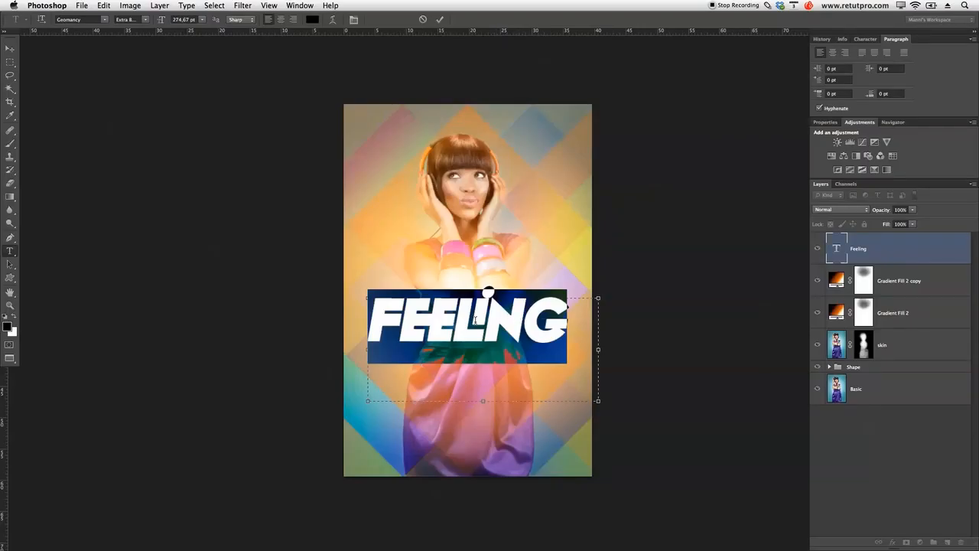
pyautogui.click(312, 19)
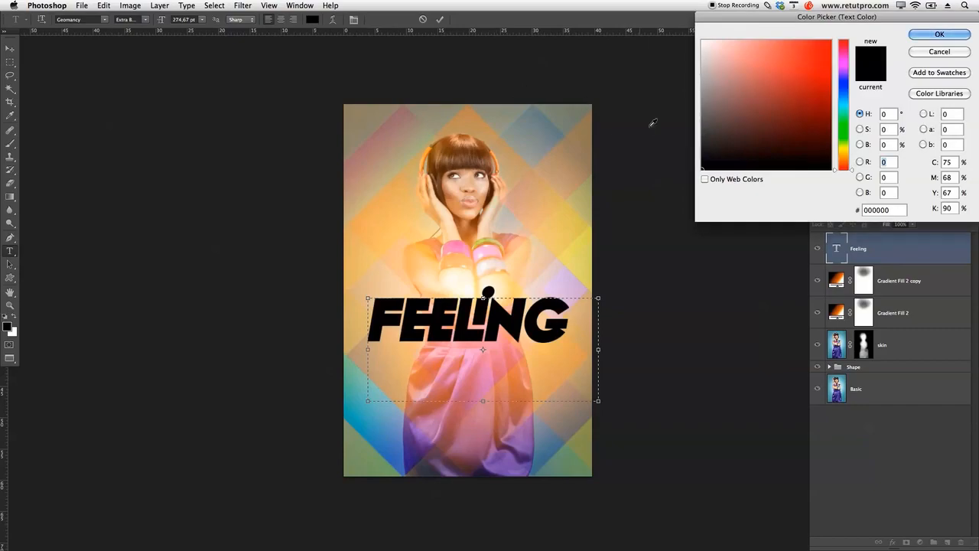
pyautogui.moveTo(714, 149); pyautogui.dragTo(702, 147)
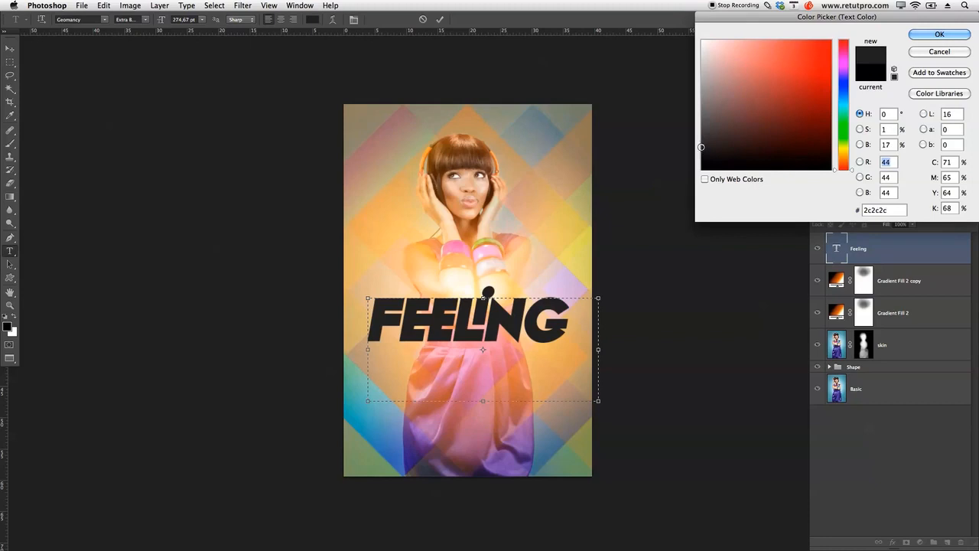
pyautogui.click(913, 35)
pyautogui.click(442, 19)
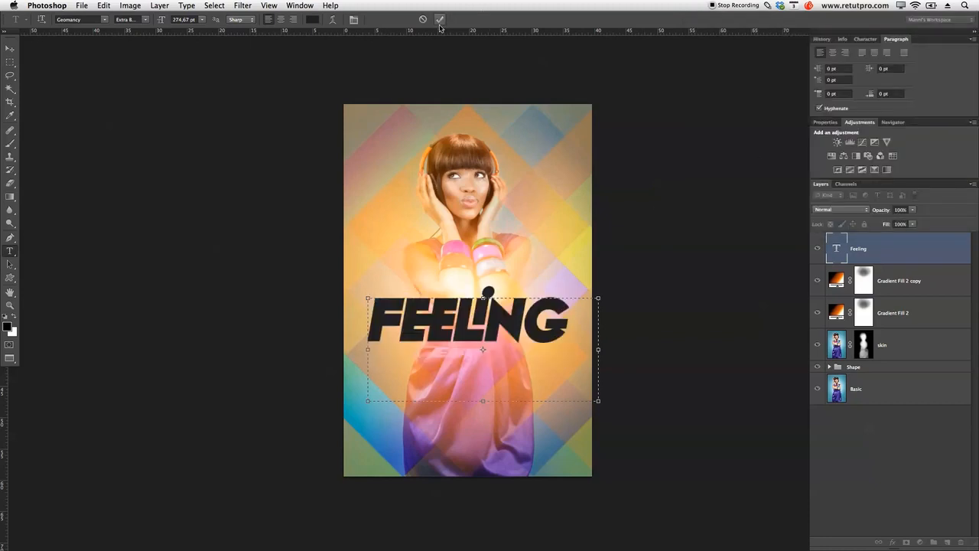
pyautogui.press('v')
pyautogui.moveTo(528, 316)
pyautogui.mouseDown()
pyautogui.moveTo(529, 306)
pyautogui.moveTo(530, 316)
pyautogui.mouseUp()
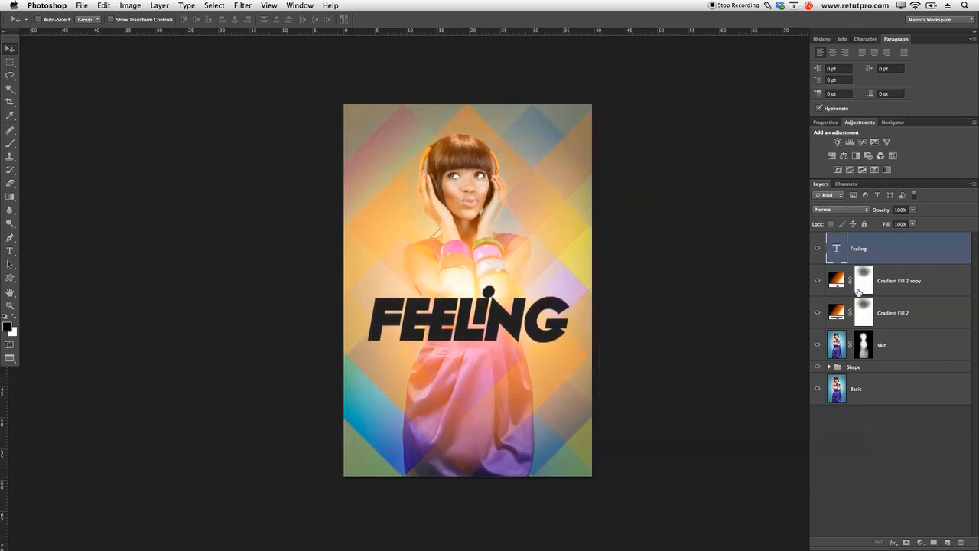
# Create a text box across the woman's face and chest and enter the word "Summer" in it
pyautogui.press('t')
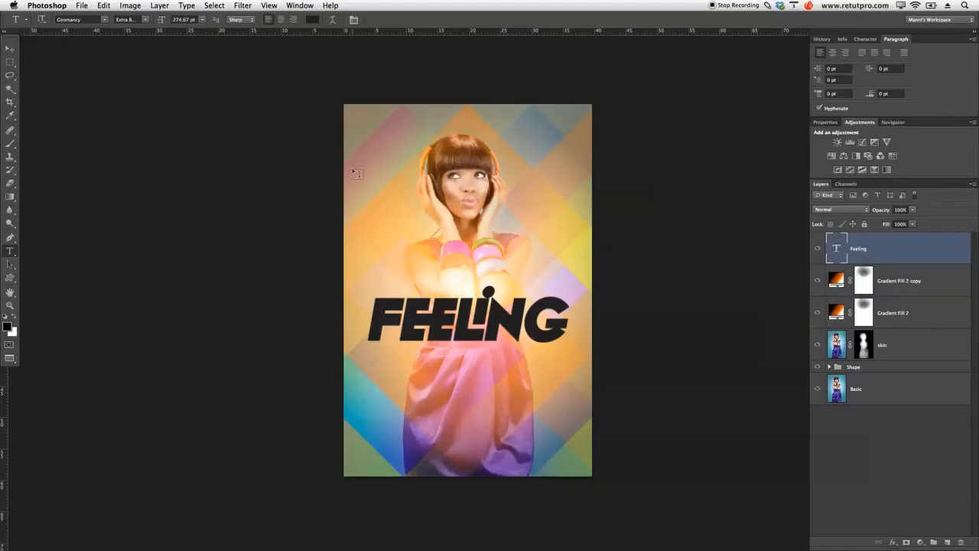
pyautogui.moveTo(353, 169); pyautogui.dragTo(582, 283)
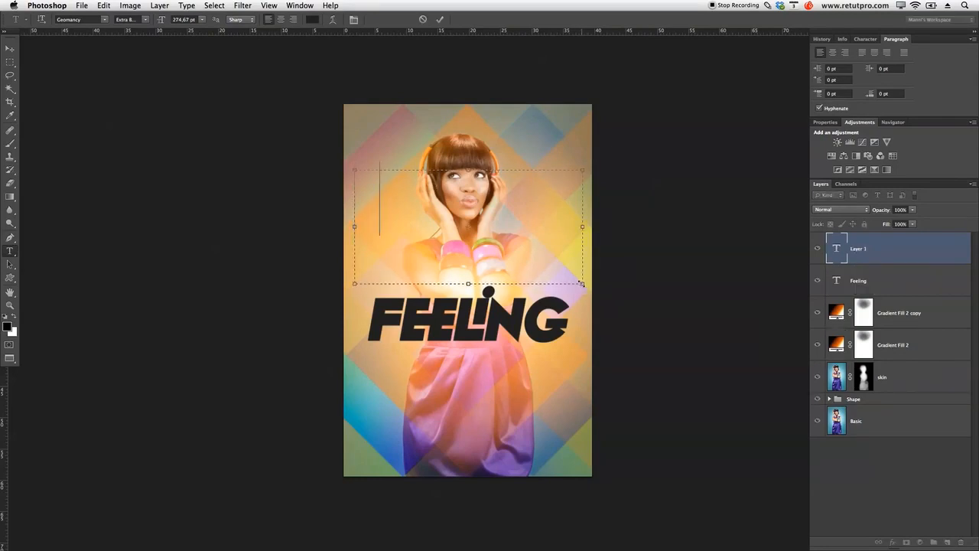
pyautogui.write('SUMMER')
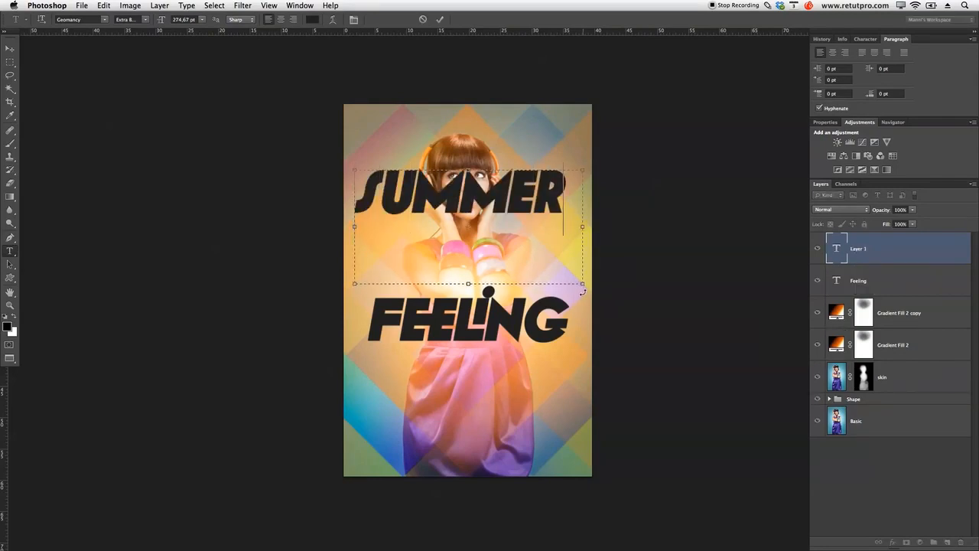
# Change the font of the "Summer" text to Colors Of Autumn
pyautogui.moveTo(557, 208); pyautogui.dragTo(283, 197)
pyautogui.click(106, 20)
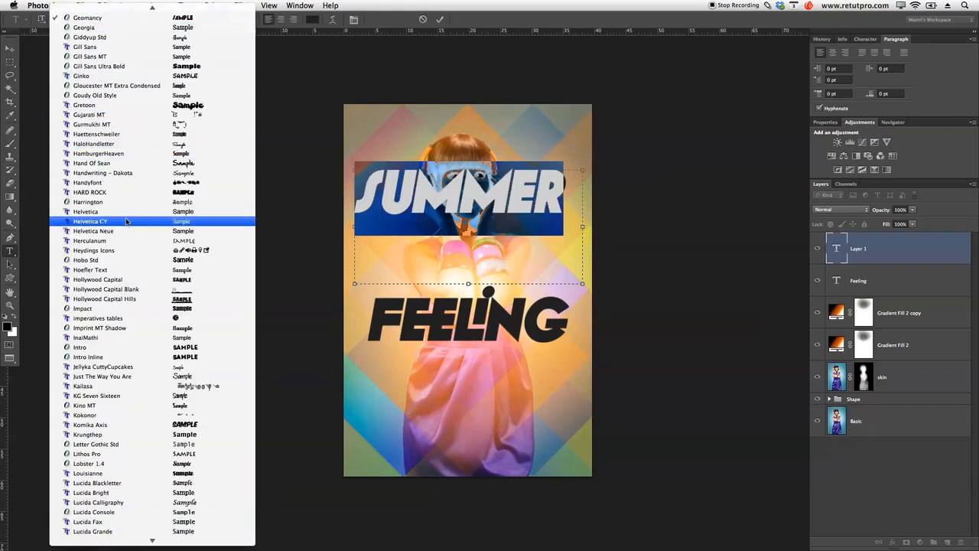
pyautogui.moveTo(127, 4)
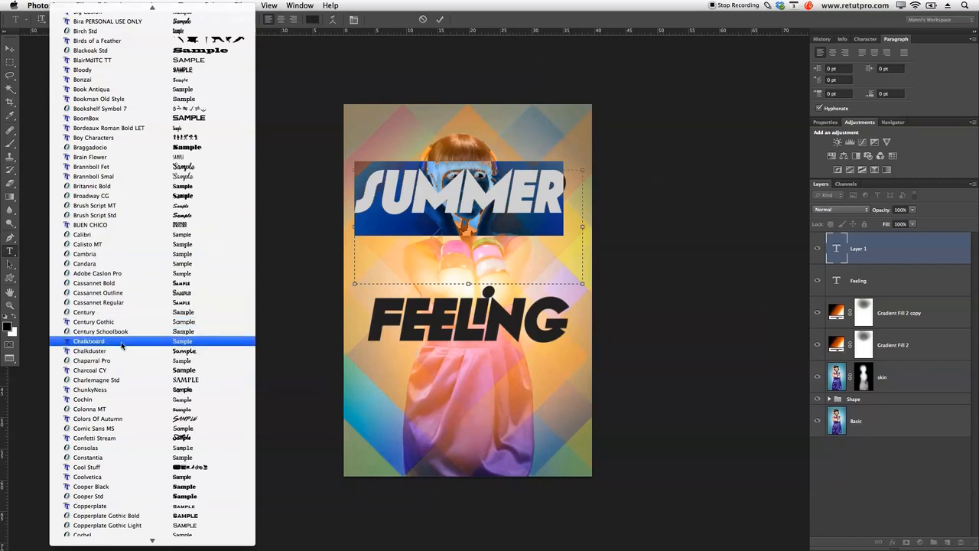
pyautogui.click(125, 418)
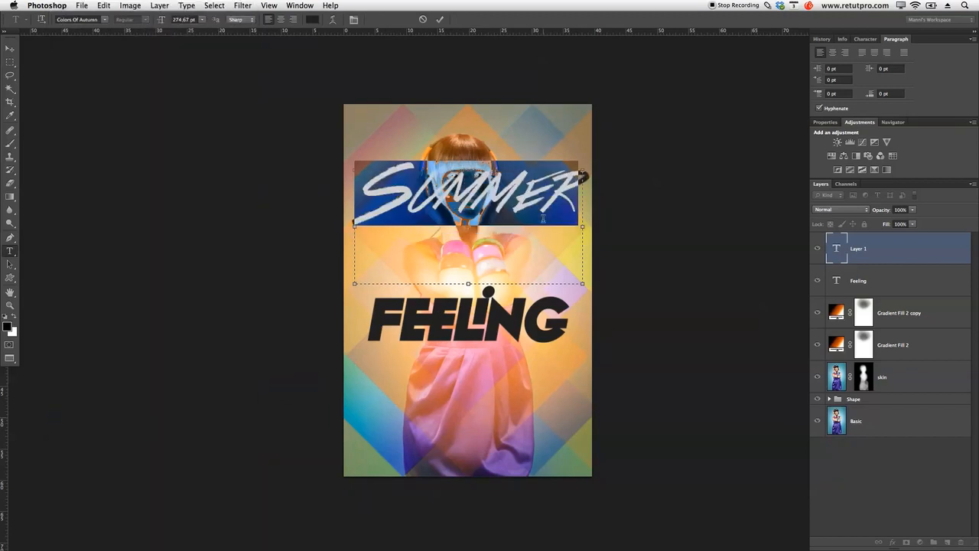
pyautogui.write('SUMMER')
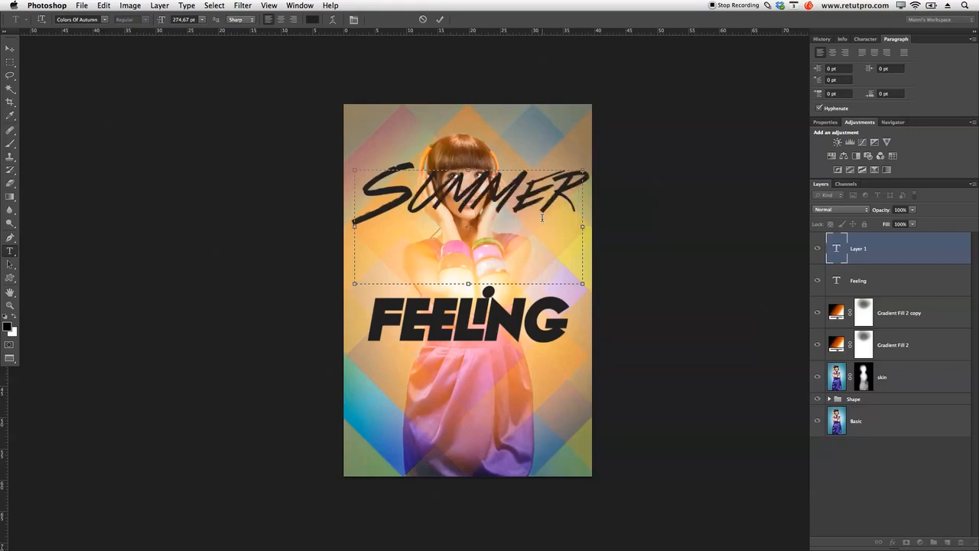
# Recolour the whole "Summer" text white and commit the text edit
pyautogui.press('super+a')
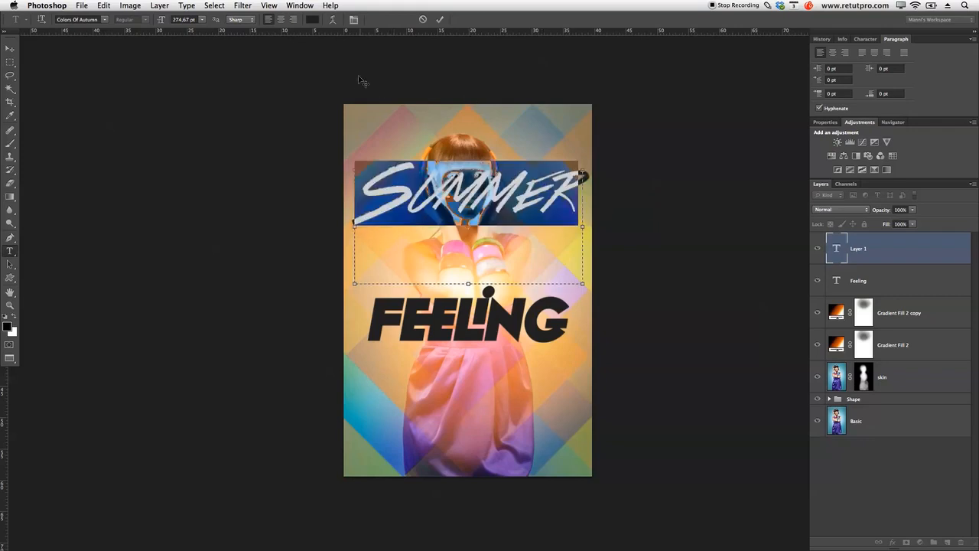
pyautogui.click(313, 21)
pyautogui.moveTo(725, 70); pyautogui.dragTo(712, 29)
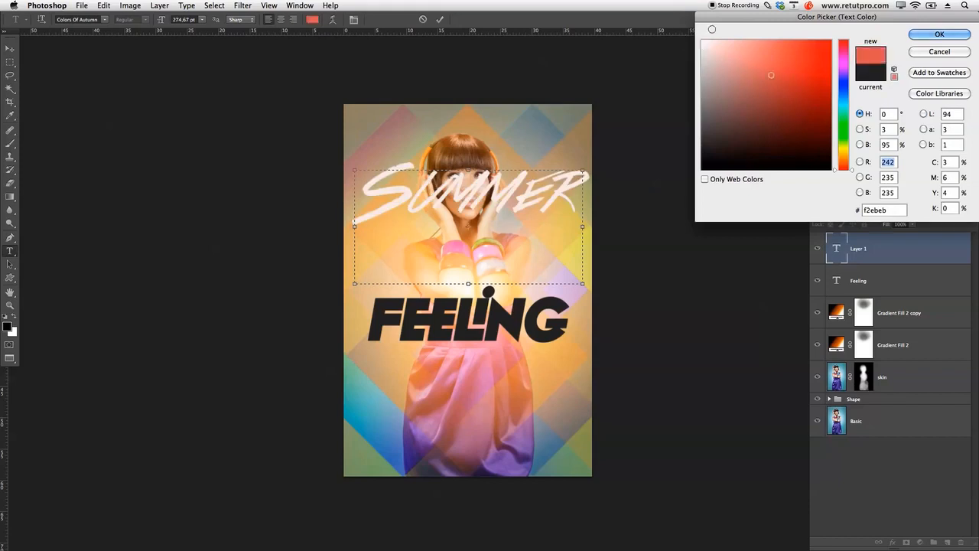
pyautogui.click(939, 35)
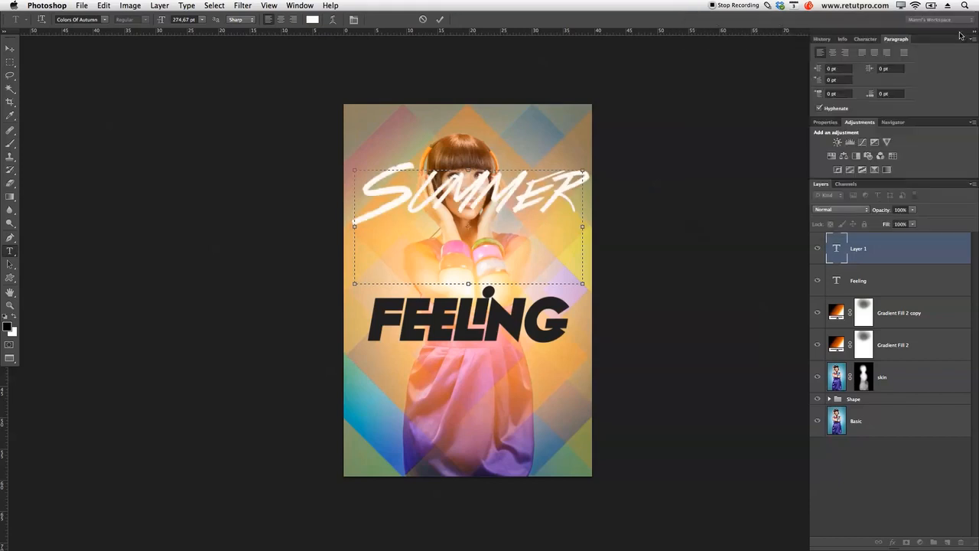
pyautogui.click(441, 20)
# Move the "Summer" text down so it overlaps the top of "Feeling" and rotate it by about -5.76°
pyautogui.press('v')
pyautogui.moveTo(539, 181); pyautogui.dragTo(519, 276)
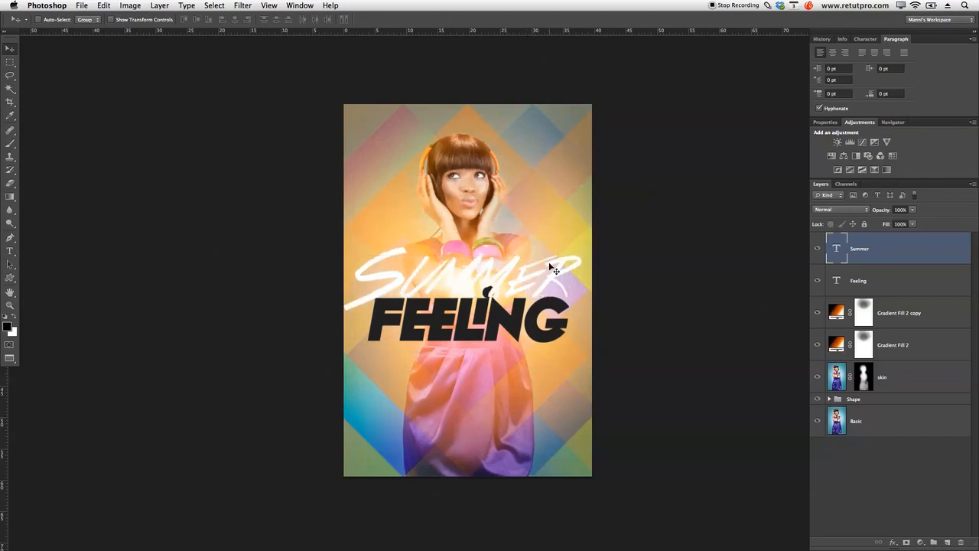
pyautogui.press('super+t')
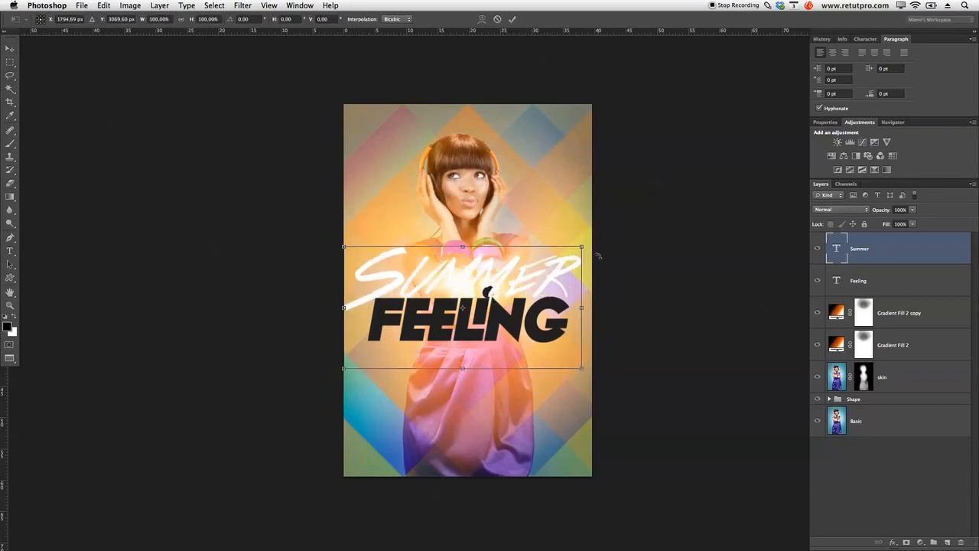
pyautogui.moveTo(591, 243); pyautogui.dragTo(593, 220)
pyautogui.moveTo(518, 280); pyautogui.dragTo(527, 282)
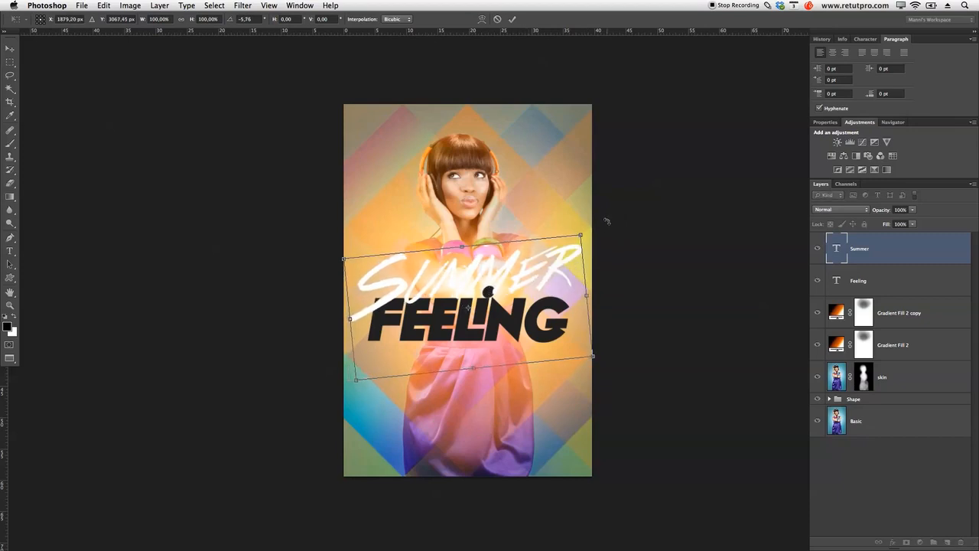
pyautogui.click(511, 19)
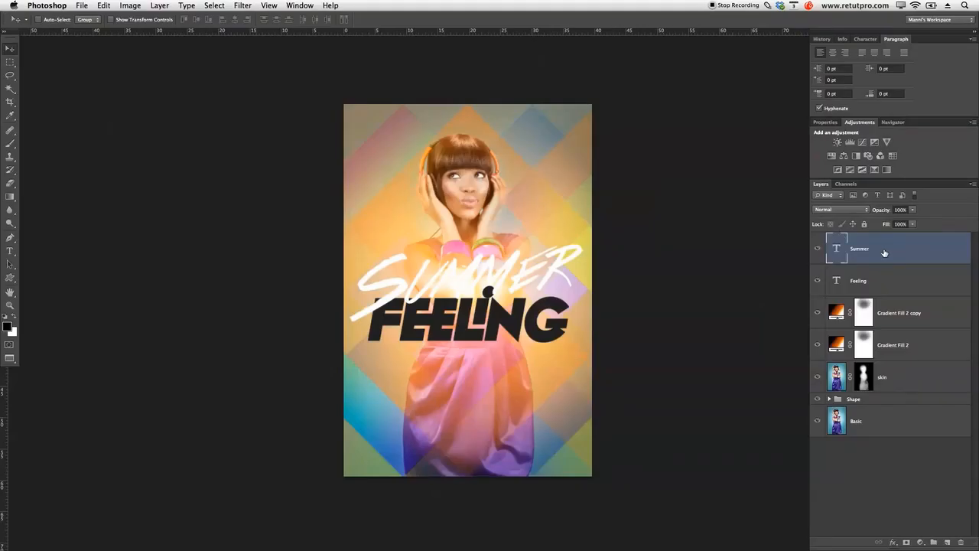
# Add a drop shadow to the "Summer" layer with a distance of 26 px, 0% spread and 0 px size
pyautogui.doubleClick(885, 252)
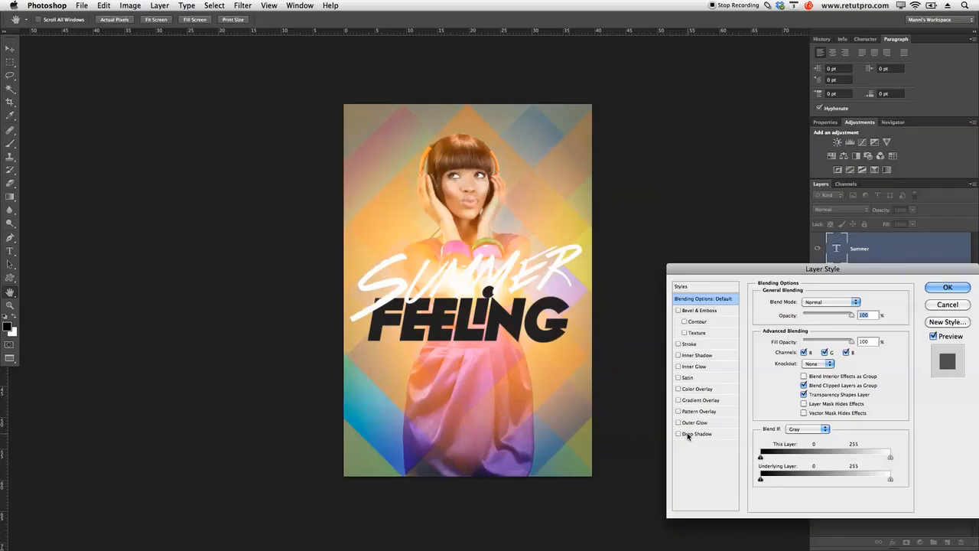
pyautogui.click(691, 434)
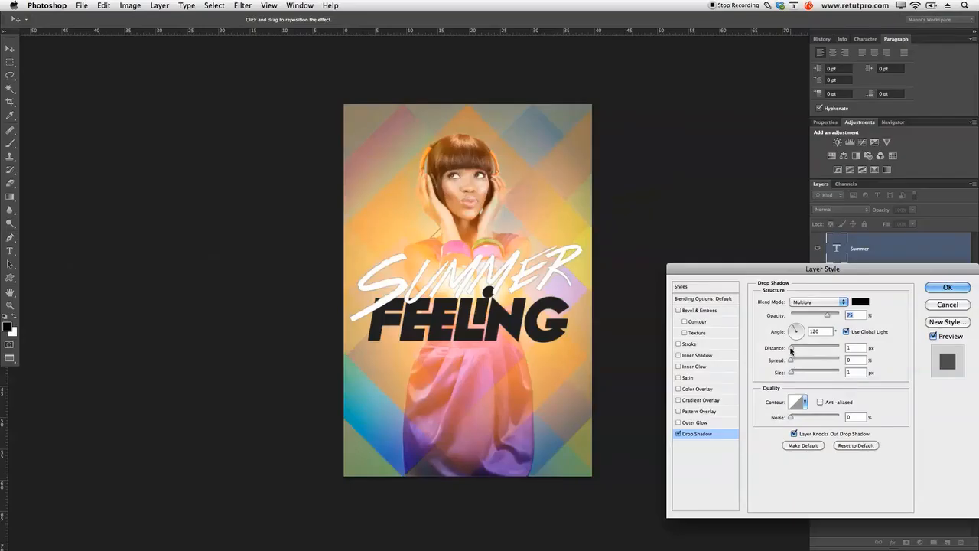
pyautogui.moveTo(791, 348); pyautogui.dragTo(793, 373)
pyautogui.click(793, 360)
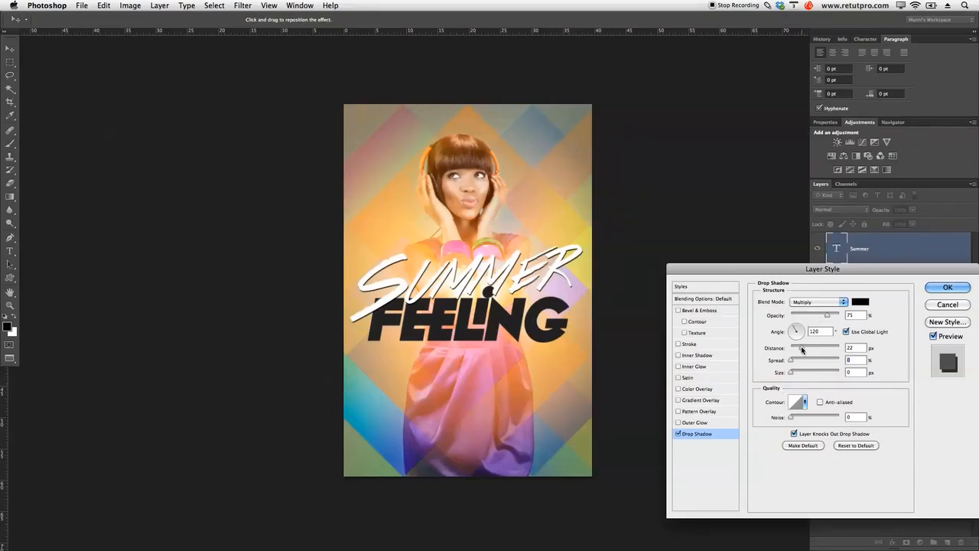
pyautogui.moveTo(801, 348); pyautogui.dragTo(805, 349)
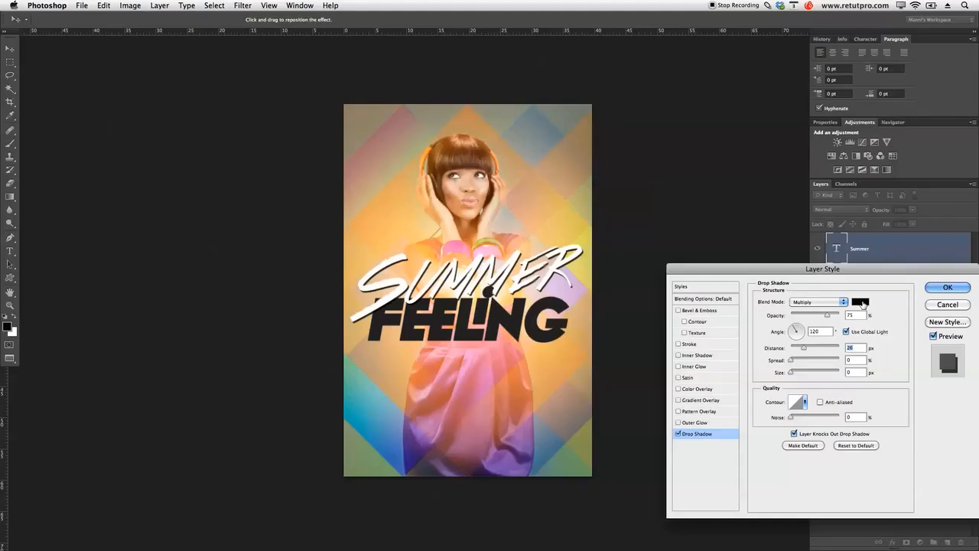
# Sample the shadow colour from the "Feeling" lettering, 2d2d2d, and apply the drop shadow at 100% opacity
pyautogui.click(862, 302)
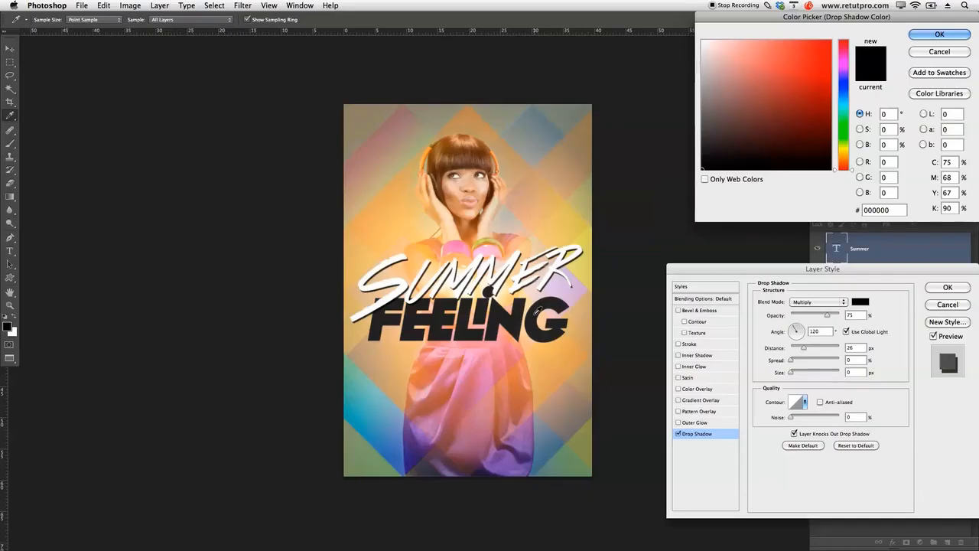
pyautogui.click(537, 309)
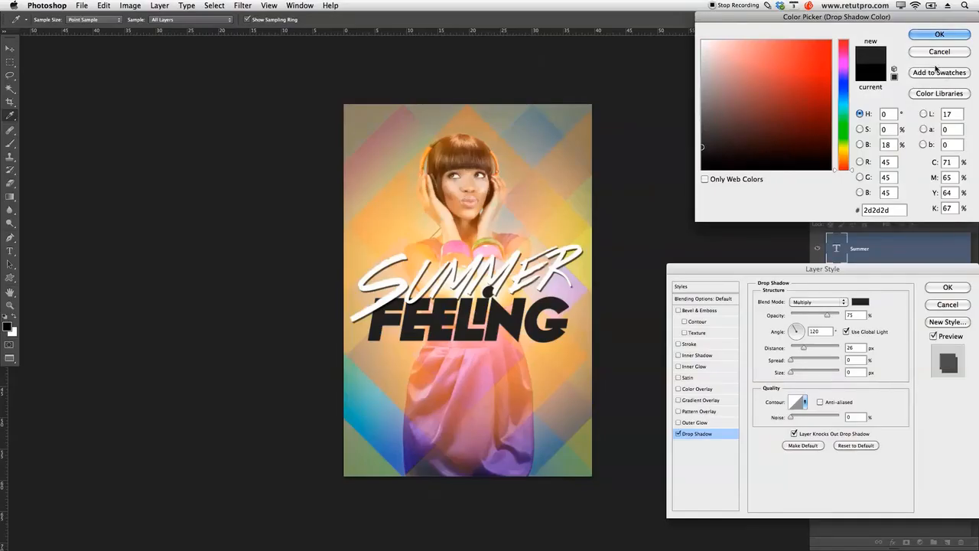
pyautogui.click(939, 35)
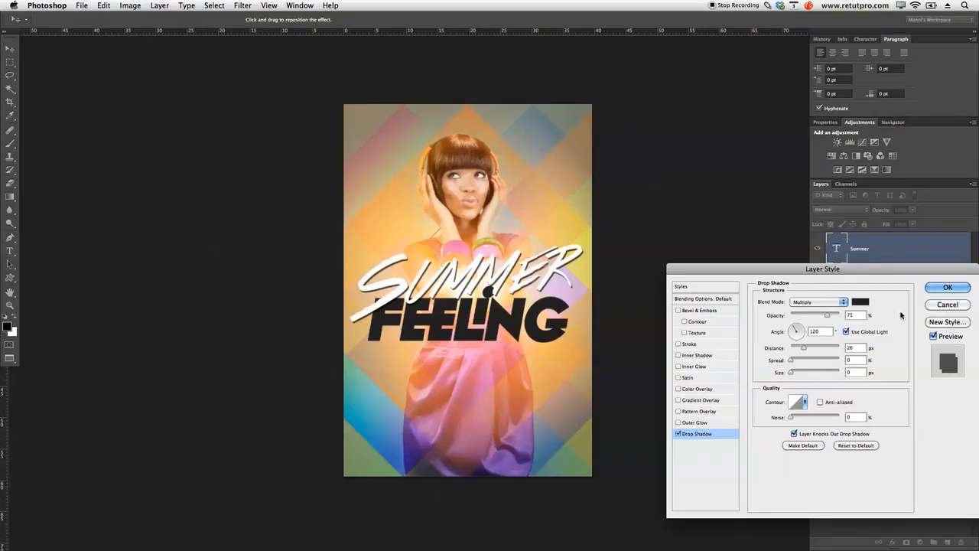
pyautogui.moveTo(827, 316); pyautogui.dragTo(841, 315)
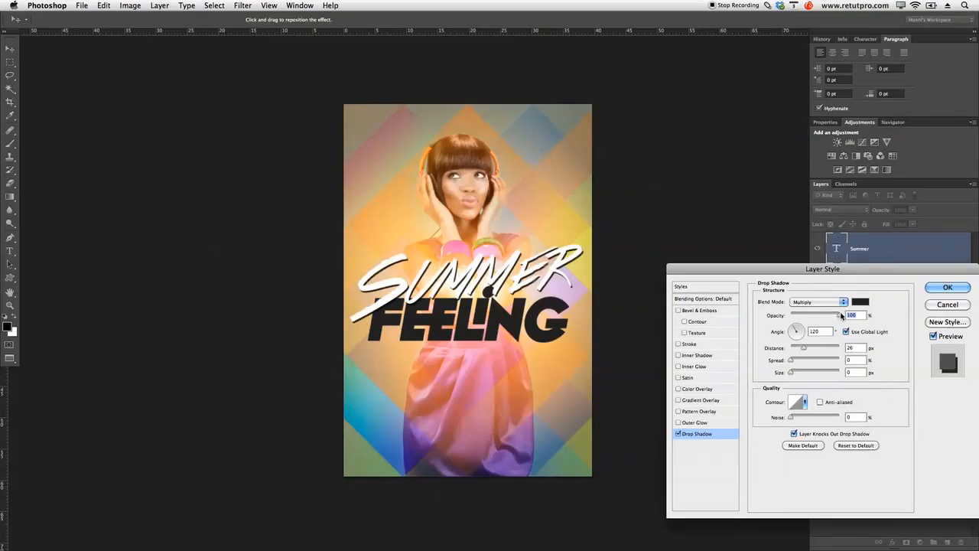
pyautogui.click(859, 302)
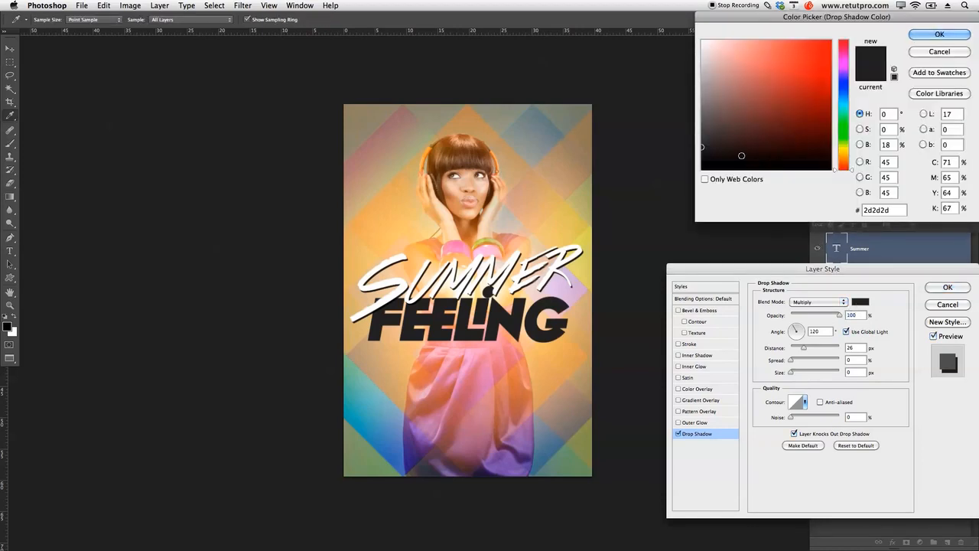
pyautogui.click(939, 35)
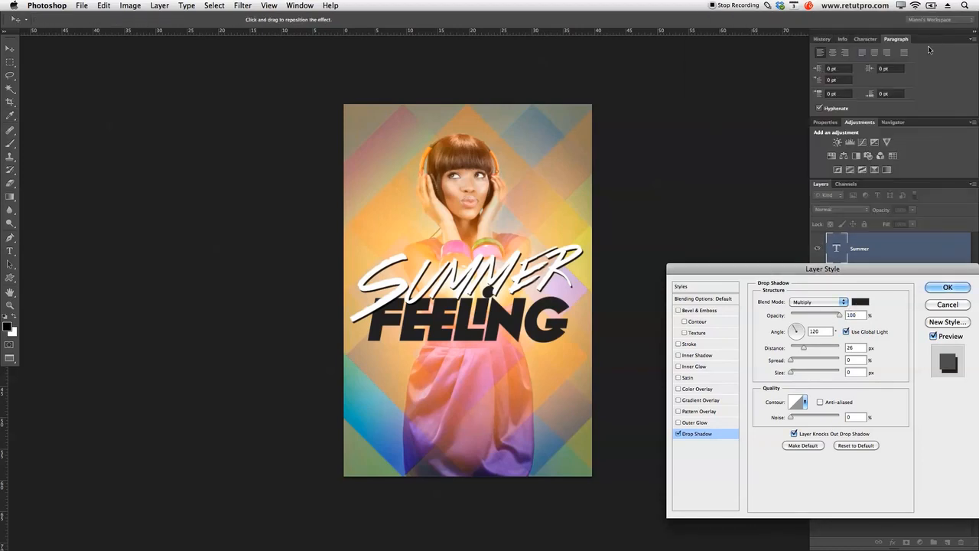
pyautogui.click(946, 288)
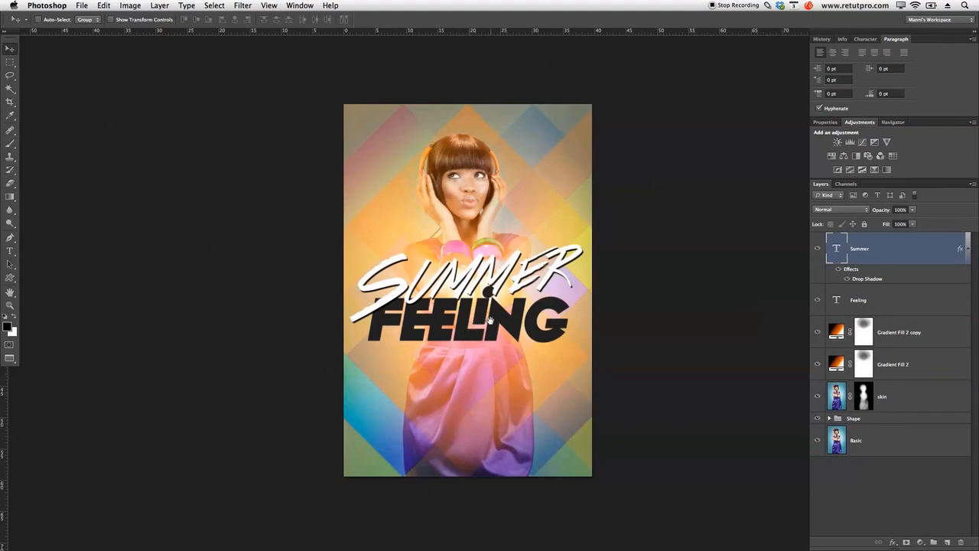
# Add a solid colour fill layer above all the others and make it a warm orange
pyautogui.moveTo(490, 321); pyautogui.dragTo(473, 323)
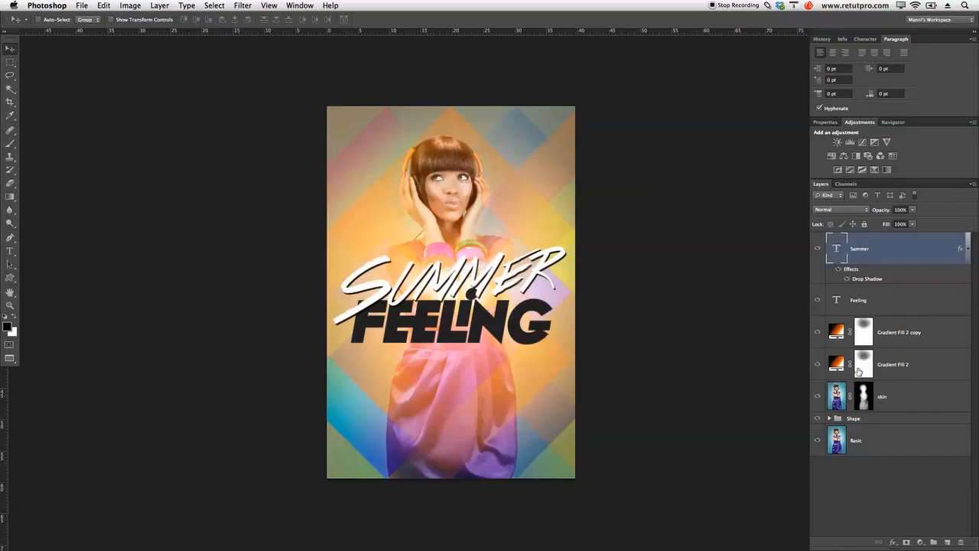
pyautogui.click(920, 541)
pyautogui.click(937, 387)
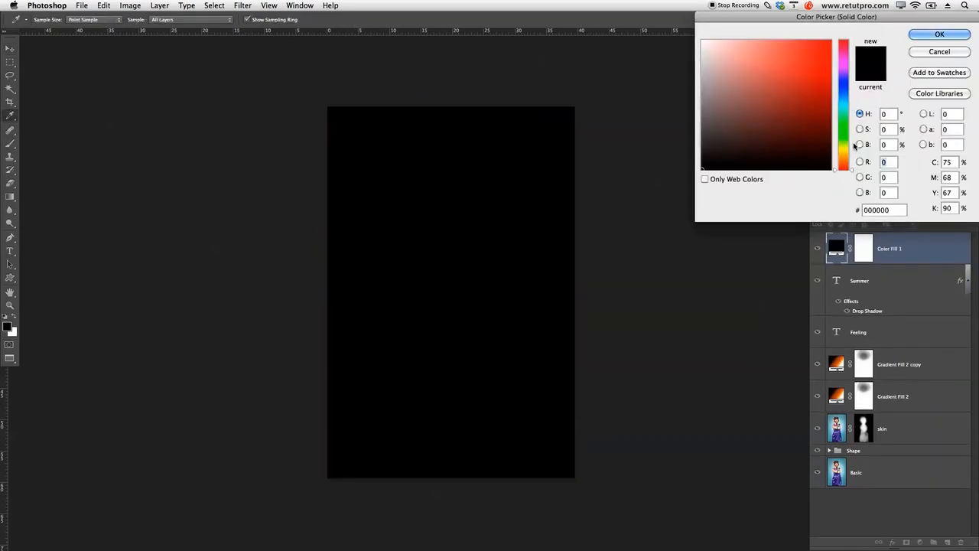
pyautogui.click(846, 153)
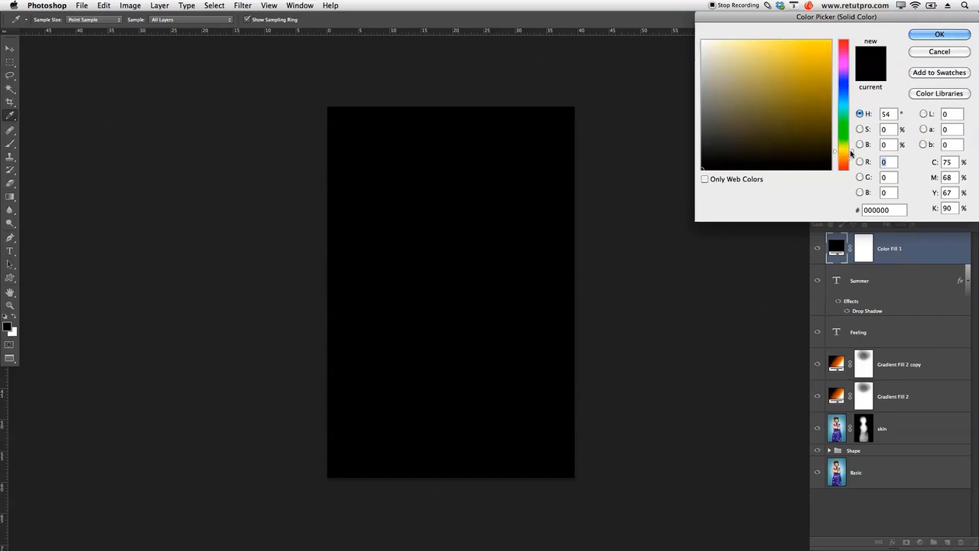
pyautogui.moveTo(840, 125); pyautogui.dragTo(832, 158)
pyautogui.click(817, 66)
pyautogui.click(821, 66)
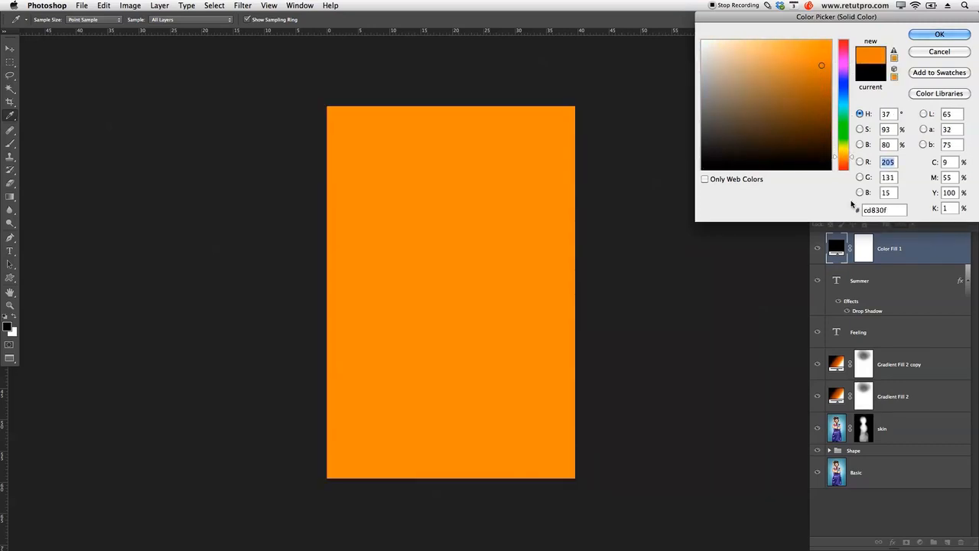
pyautogui.moveTo(853, 157); pyautogui.dragTo(851, 153)
pyautogui.click(821, 65)
pyautogui.moveTo(822, 65); pyautogui.dragTo(821, 63)
pyautogui.click(938, 35)
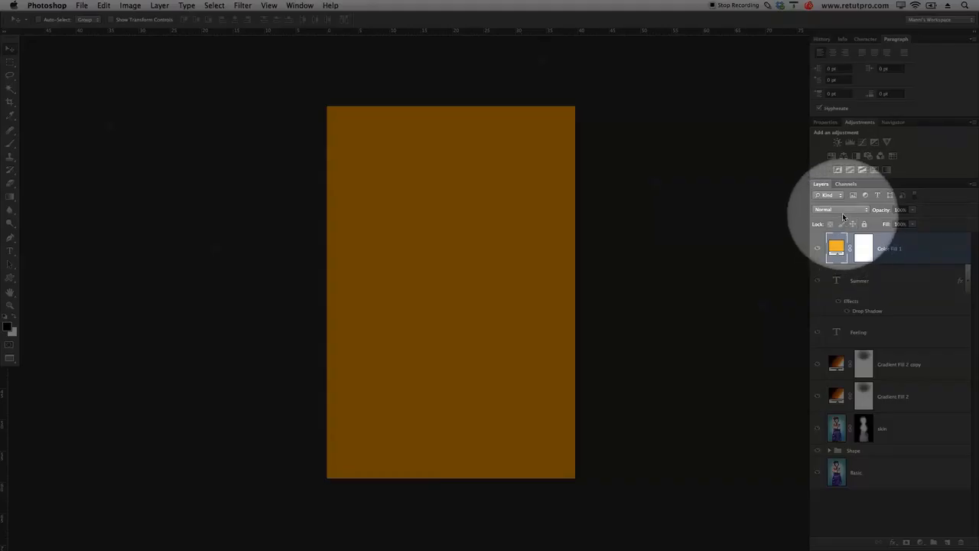
# Set the orange fill layer's blend mode to Color with 18% opacity and compare the poster with and without it
pyautogui.click(840, 210)
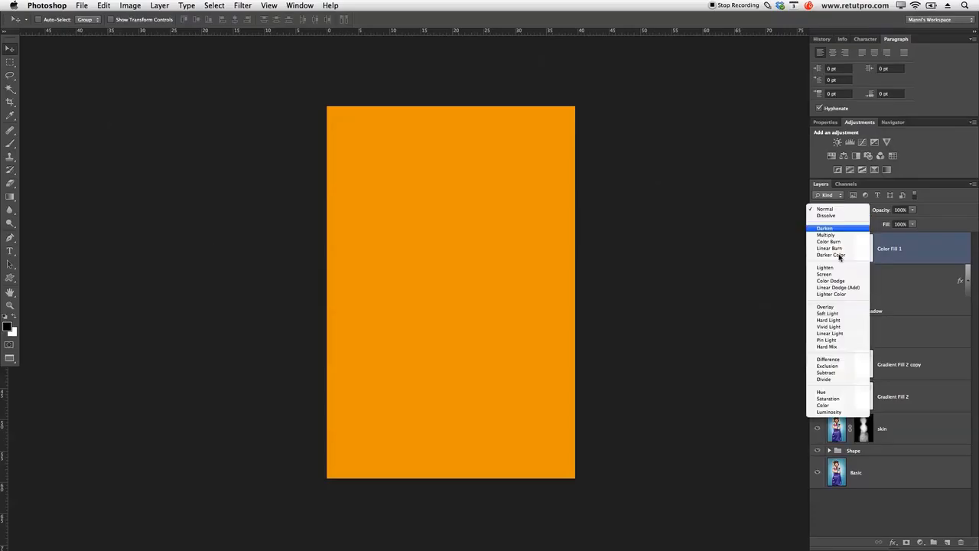
pyautogui.click(830, 405)
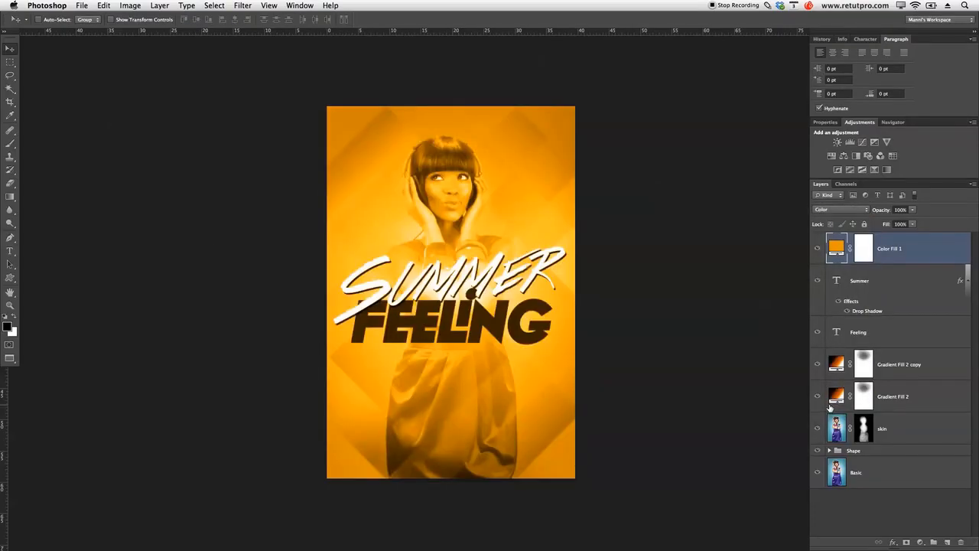
pyautogui.moveTo(882, 212); pyautogui.dragTo(843, 217)
pyautogui.click(816, 252)
pyautogui.click(817, 253)
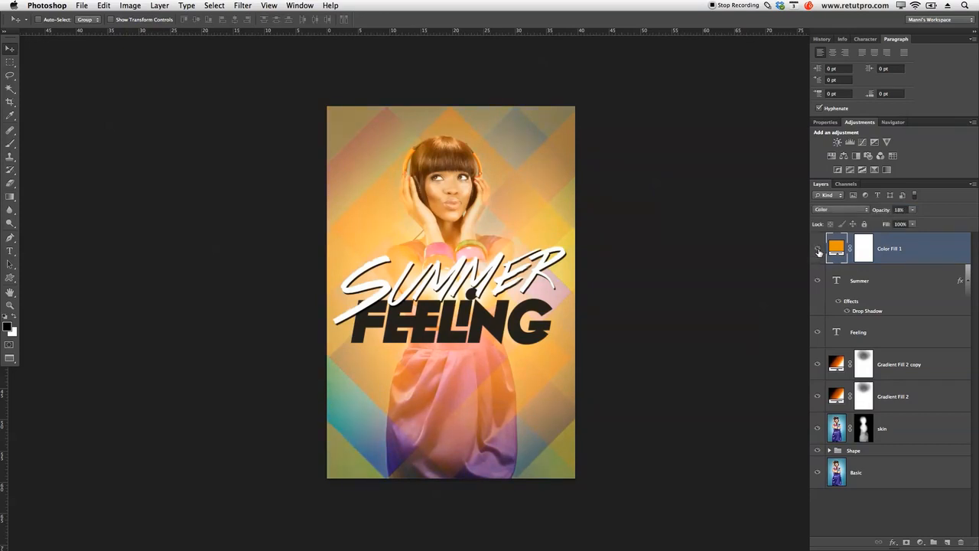
# Lower the orange fill layer's opacity to 10% and toggle its visibility to compare the effect
pyautogui.moveTo(883, 215); pyautogui.dragTo(877, 216)
pyautogui.click(817, 252)
pyautogui.click(817, 252)
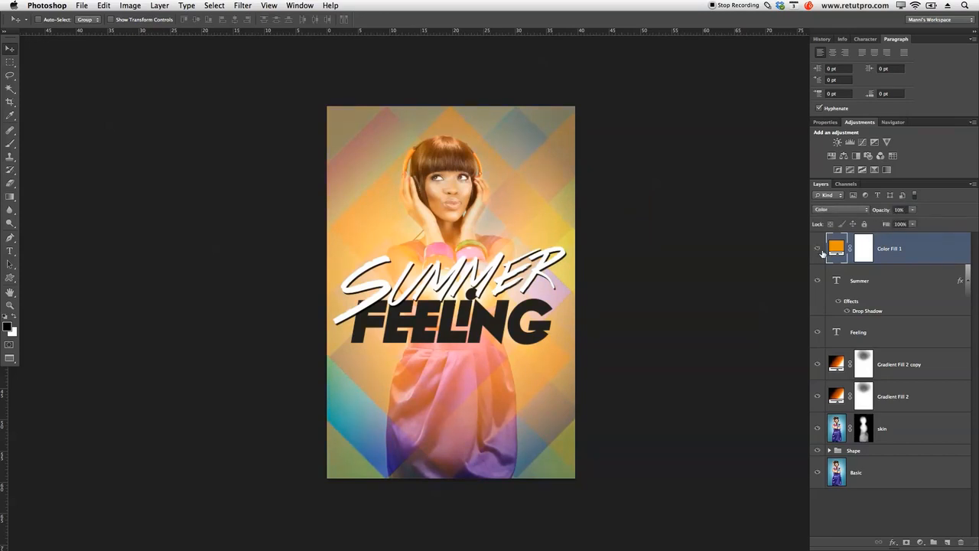
pyautogui.click(821, 252)
pyautogui.click(821, 252)
# Add a Curves adjustment layer above the orange fill and enlarge its curve graph
pyautogui.doubleClick(866, 254)
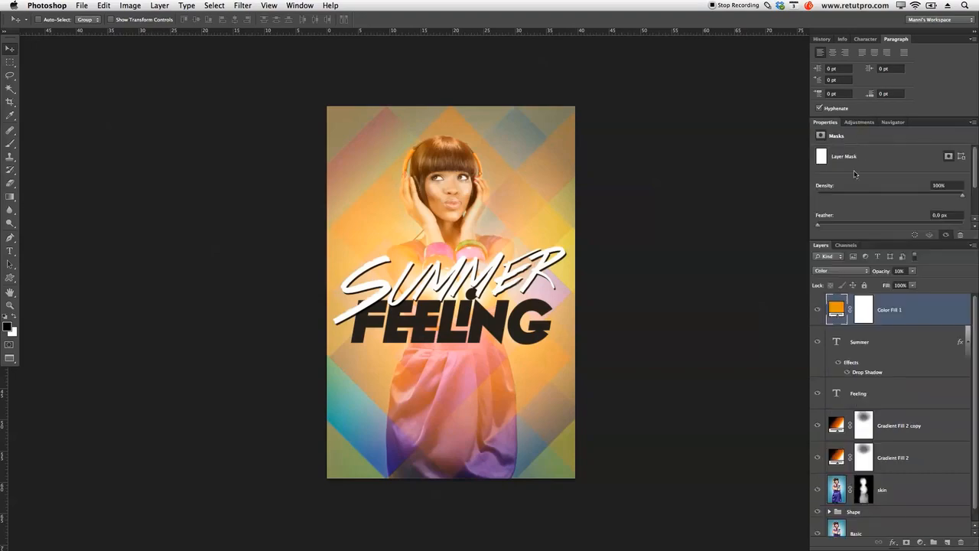
pyautogui.click(859, 122)
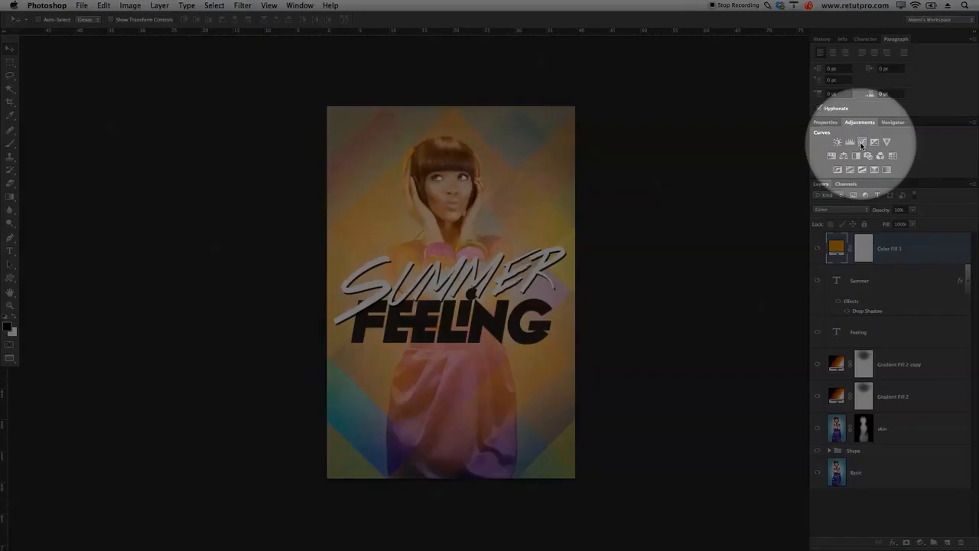
pyautogui.click(862, 143)
pyautogui.moveTo(872, 240); pyautogui.dragTo(874, 326)
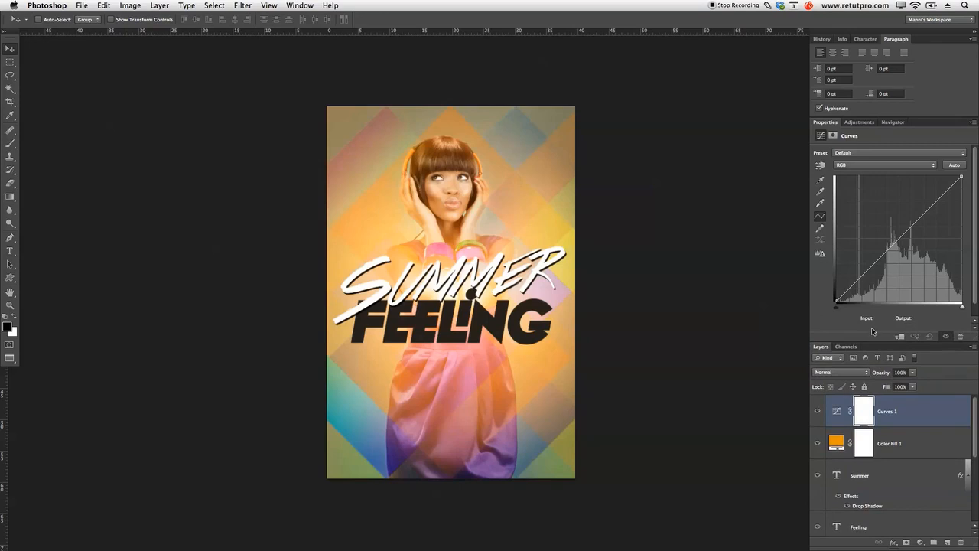
# Raise the curve's black point, set a shadow point at input 49, output 51, and toggle the Curves layer to compare
pyautogui.moveTo(836, 300); pyautogui.dragTo(836, 289)
pyautogui.moveTo(871, 258); pyautogui.dragTo(861, 274)
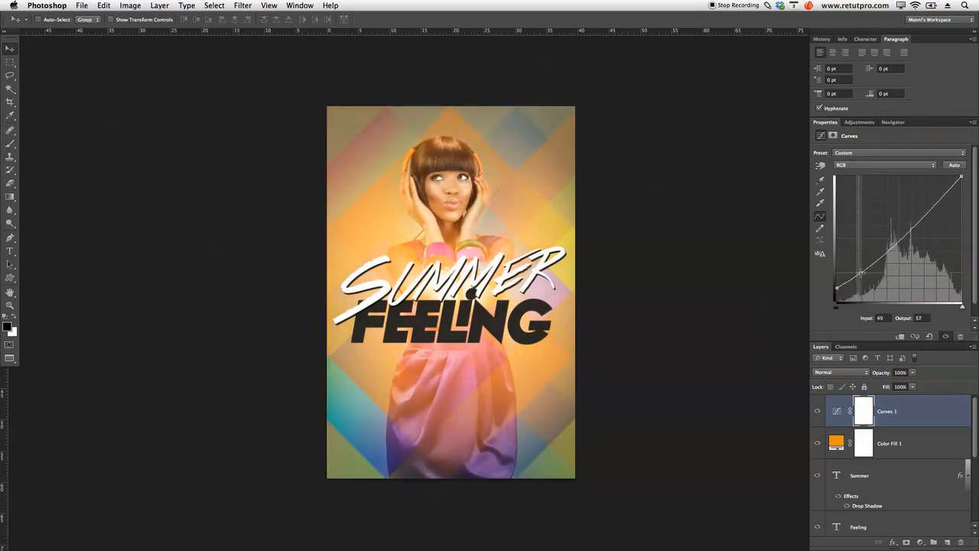
pyautogui.moveTo(861, 273); pyautogui.dragTo(860, 276)
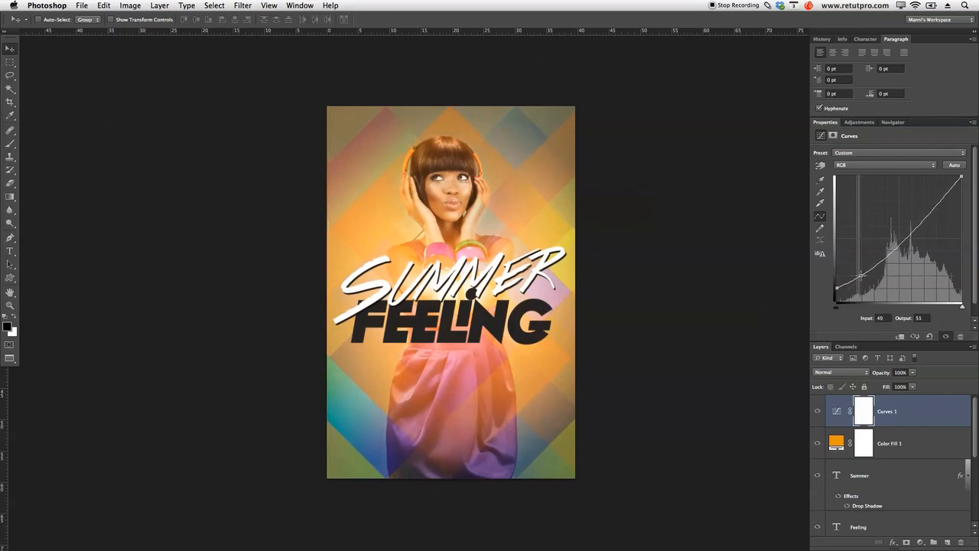
pyautogui.click(818, 413)
pyautogui.click(818, 413)
pyautogui.click(818, 413)
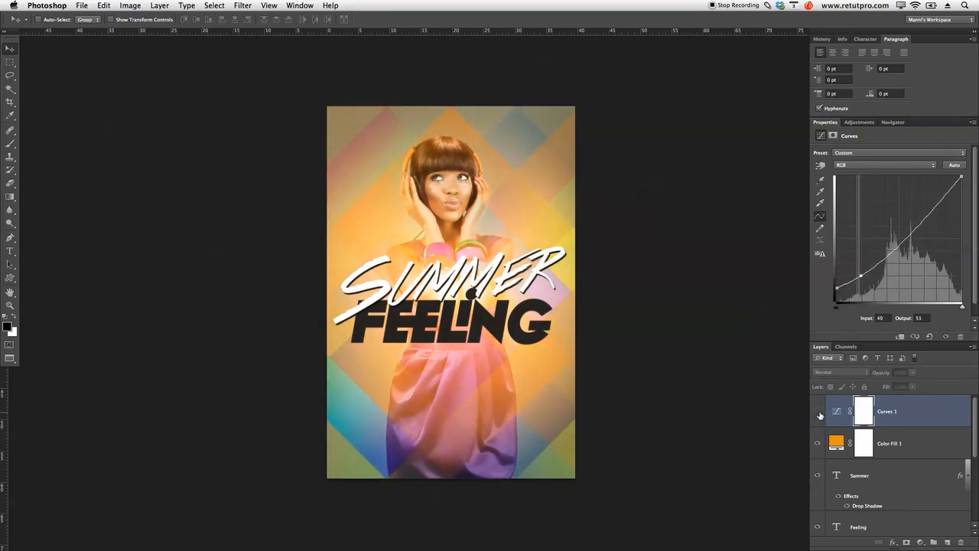
pyautogui.click(817, 413)
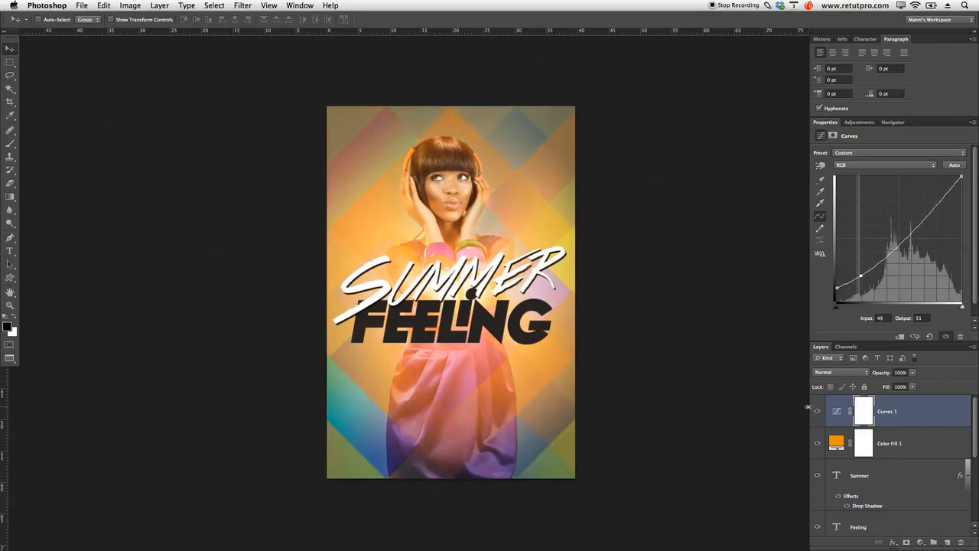
# Add a Selective Color adjustment layer and set the Neutrals to Magenta +11% and Yellow +1%
pyautogui.click(860, 123)
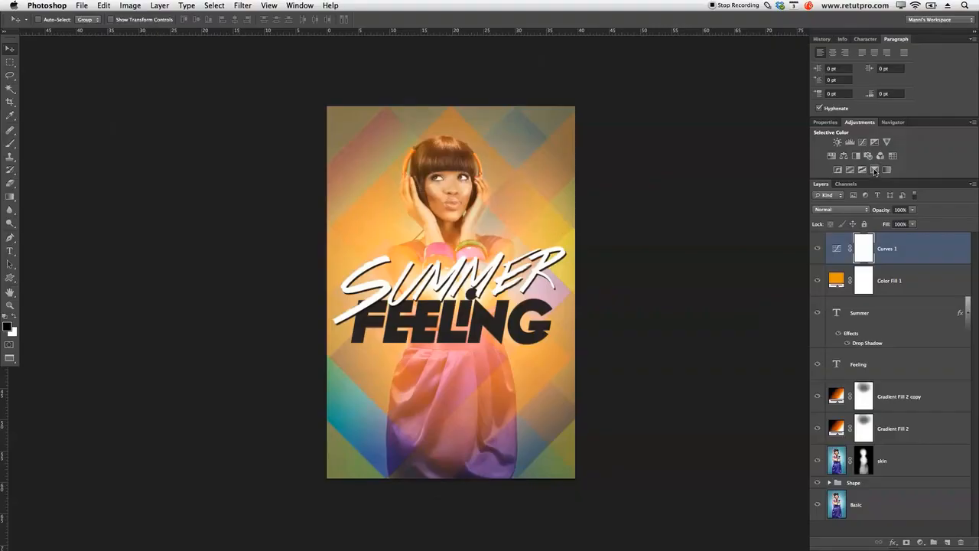
pyautogui.click(876, 171)
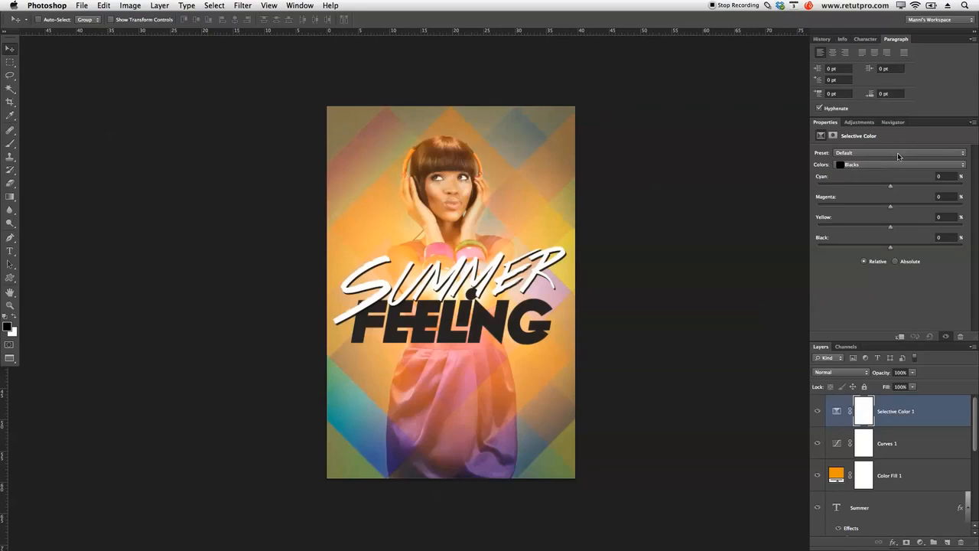
pyautogui.click(894, 165)
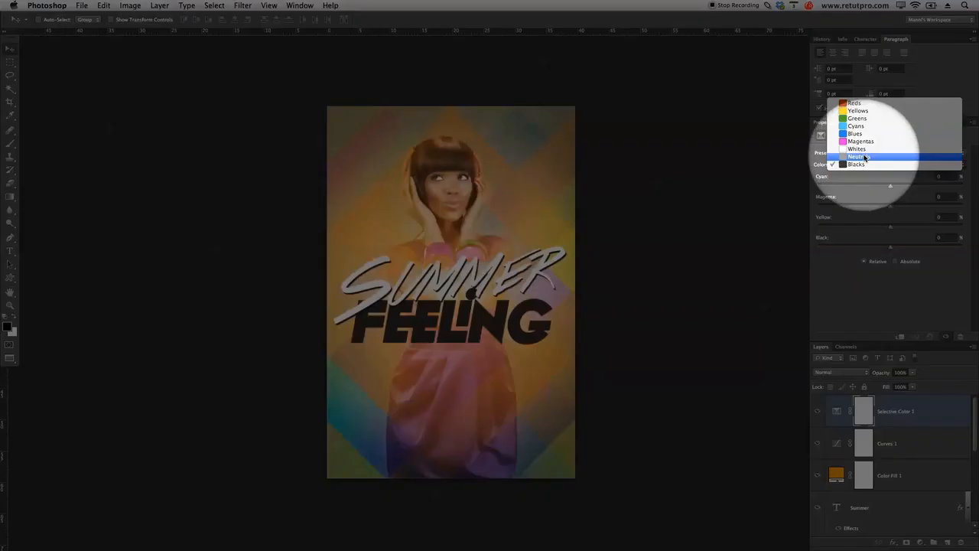
pyautogui.click(865, 157)
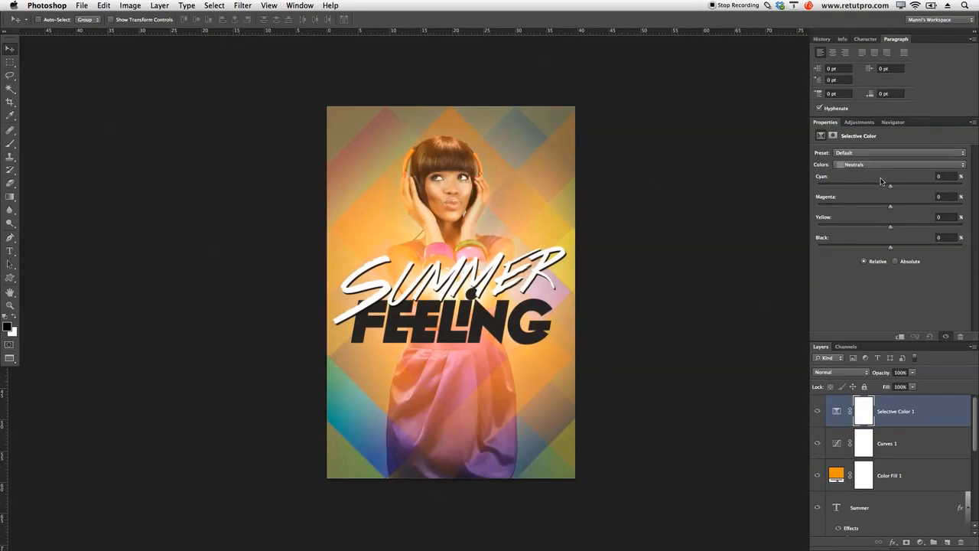
pyautogui.click(894, 210)
pyautogui.moveTo(903, 210); pyautogui.dragTo(897, 211)
pyautogui.moveTo(900, 212); pyautogui.dragTo(897, 209)
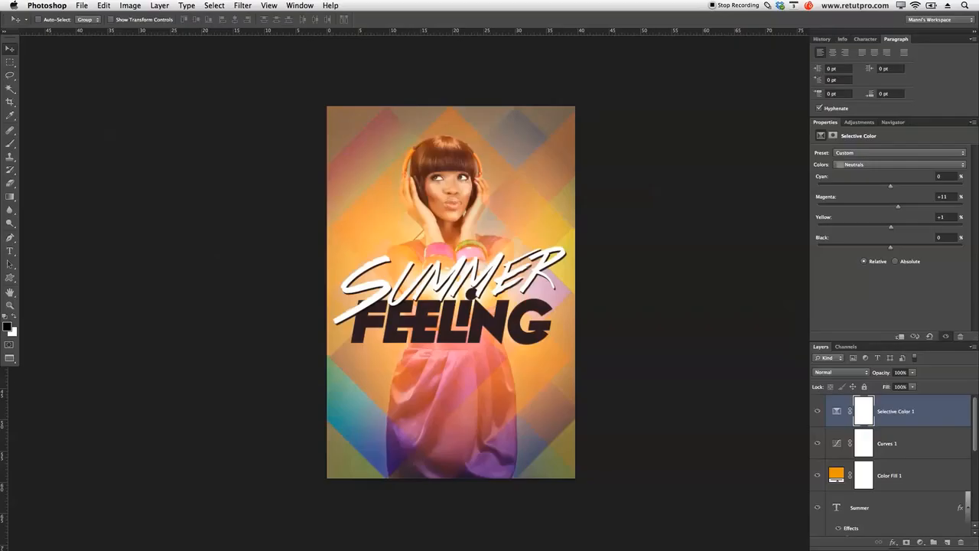
pyautogui.press('super+Tab')
pyautogui.moveTo(304, 230); pyautogui.dragTo(283, 221)
pyautogui.press('super+w')
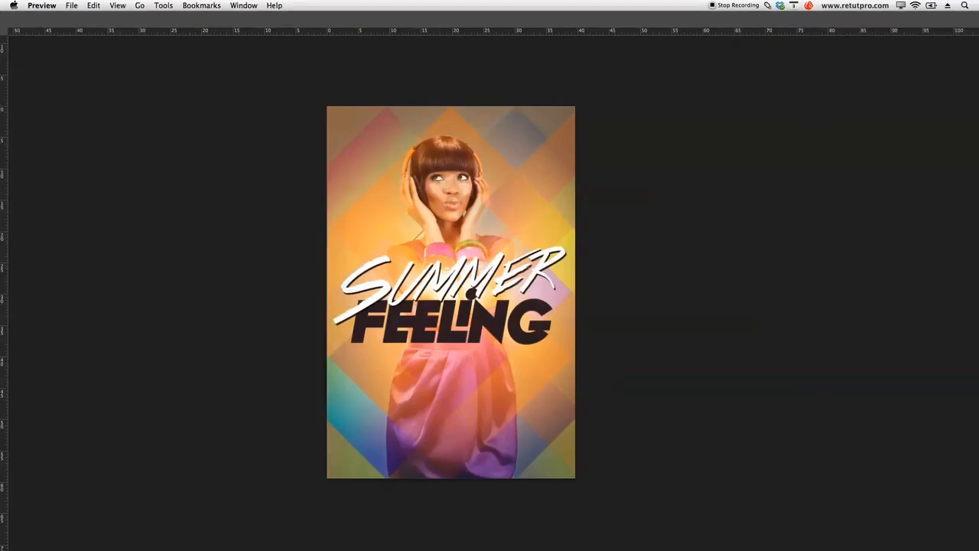
pyautogui.click(665, 256)
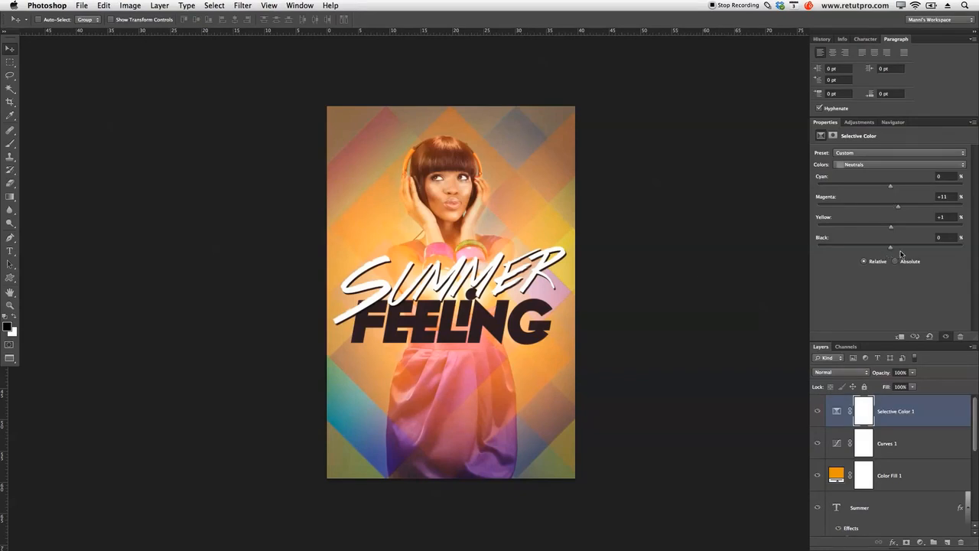
# Set the Neutrals to Yellow -12% and Black +4%, and toggle the Selective Color layer to compare
pyautogui.moveTo(891, 229)
pyautogui.mouseDown()
pyautogui.moveTo(874, 229)
pyautogui.moveTo(913, 226)
pyautogui.moveTo(880, 229)
pyautogui.mouseUp()
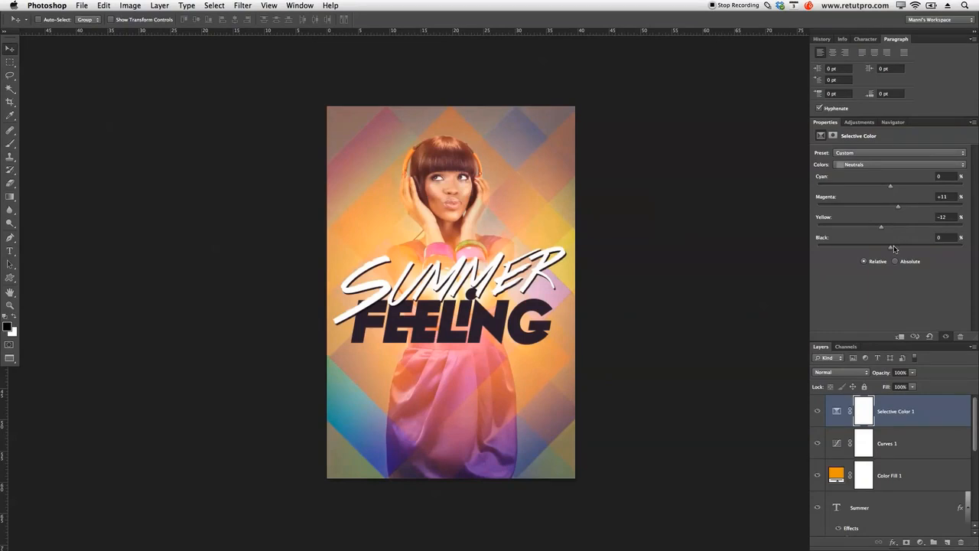
pyautogui.moveTo(892, 250); pyautogui.dragTo(893, 251)
pyautogui.click(819, 413)
pyautogui.click(819, 413)
pyautogui.click(819, 413)
pyautogui.click(819, 413)
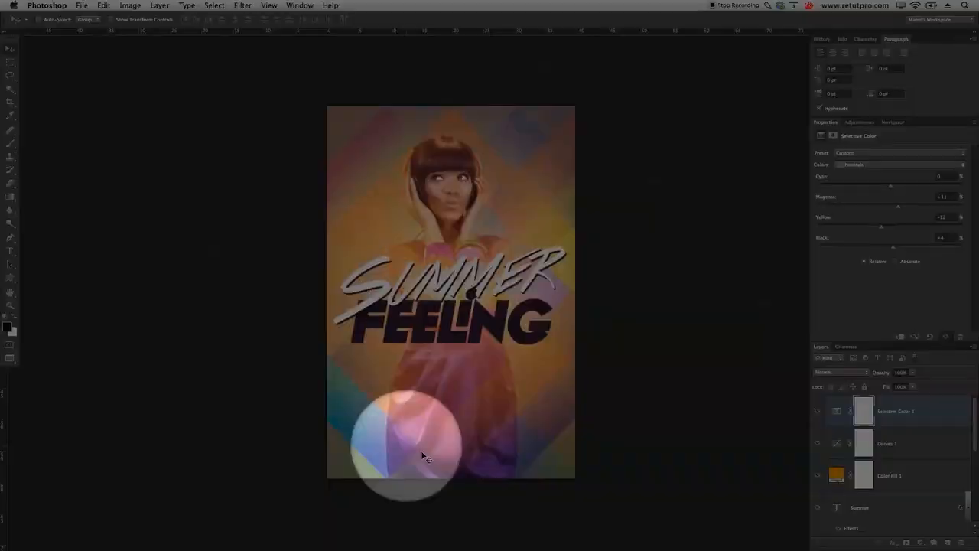
pyautogui.click(818, 411)
pyautogui.click(818, 411)
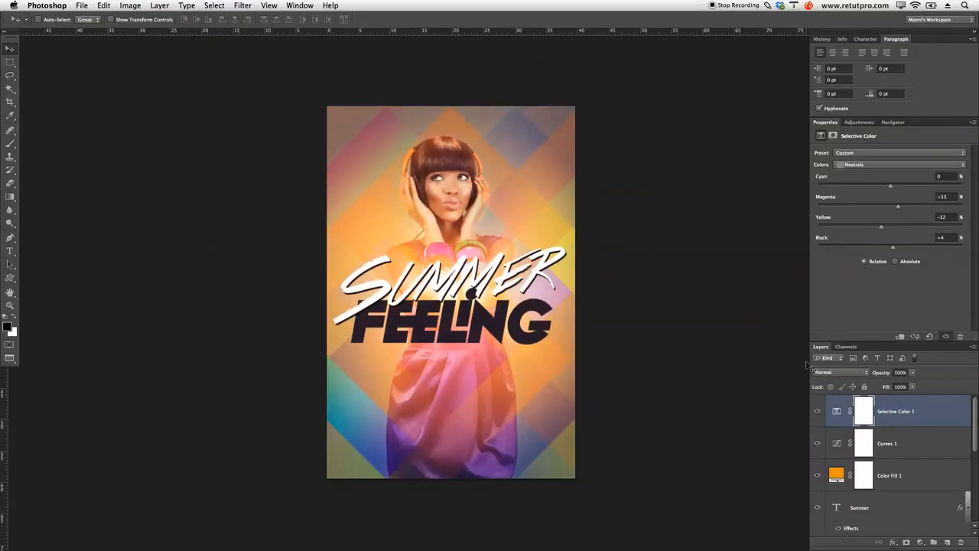
# Adjust the Selective Color Blacks to Cyan -12%, Magenta +14%, Yellow -7% and Black -7%
pyautogui.click(863, 166)
pyautogui.click(857, 174)
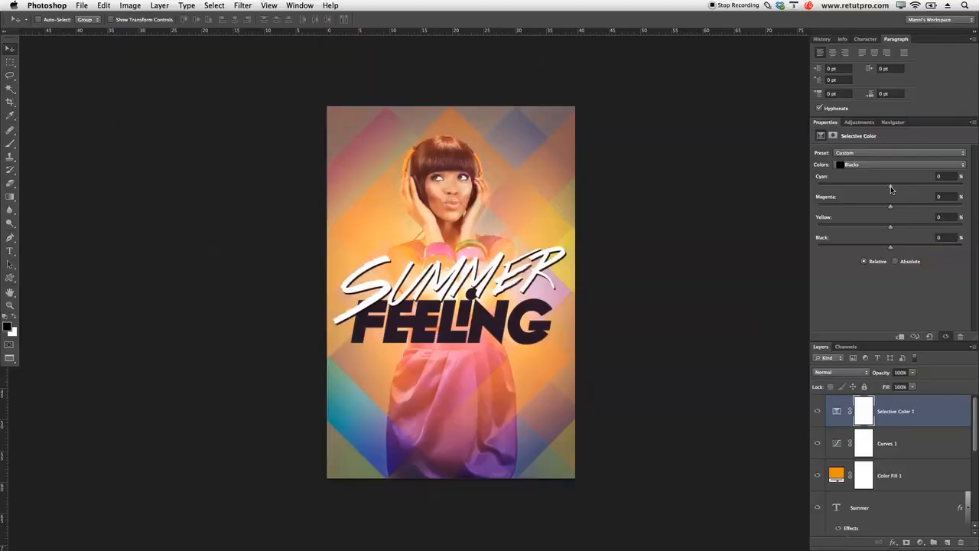
pyautogui.moveTo(891, 187)
pyautogui.mouseDown()
pyautogui.moveTo(901, 188)
pyautogui.moveTo(885, 191)
pyautogui.mouseUp()
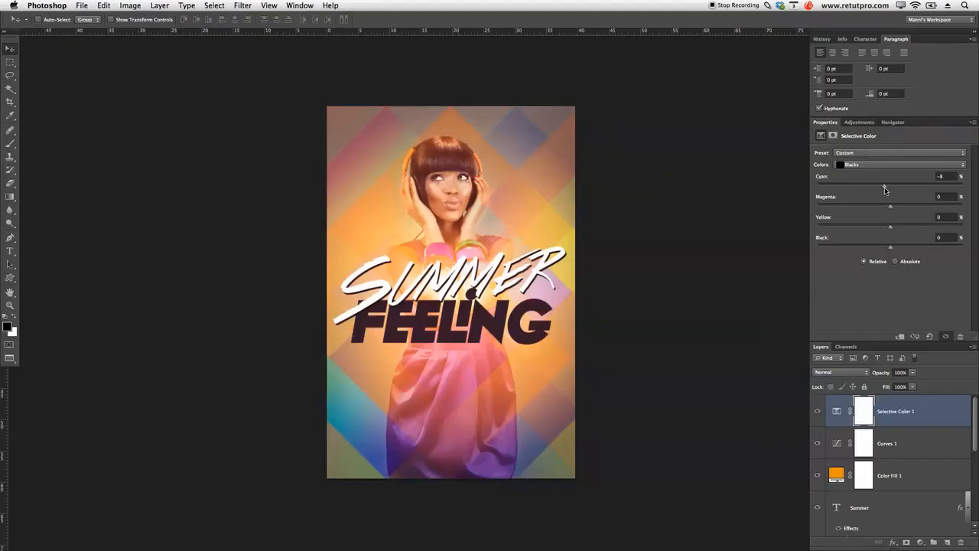
pyautogui.moveTo(885, 189); pyautogui.dragTo(881, 189)
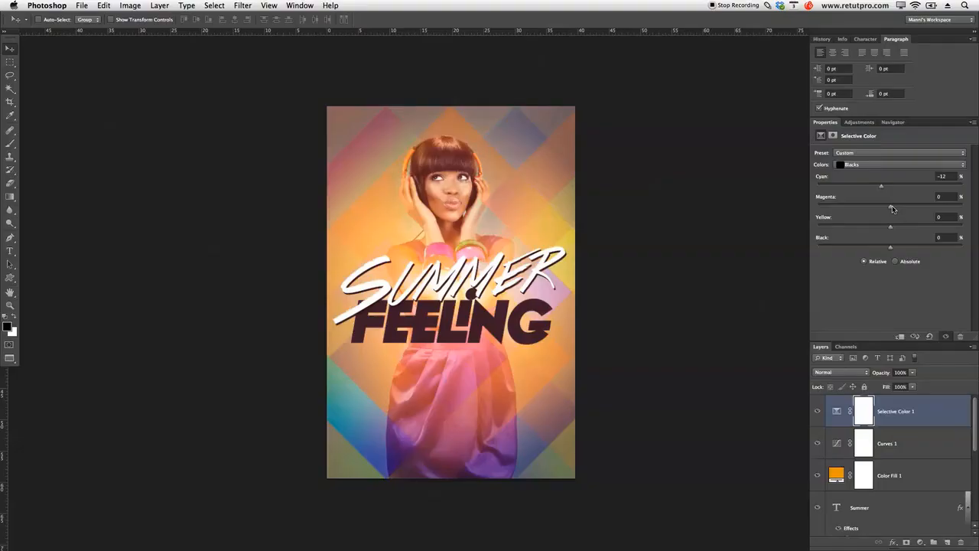
pyautogui.moveTo(890, 205); pyautogui.dragTo(879, 207)
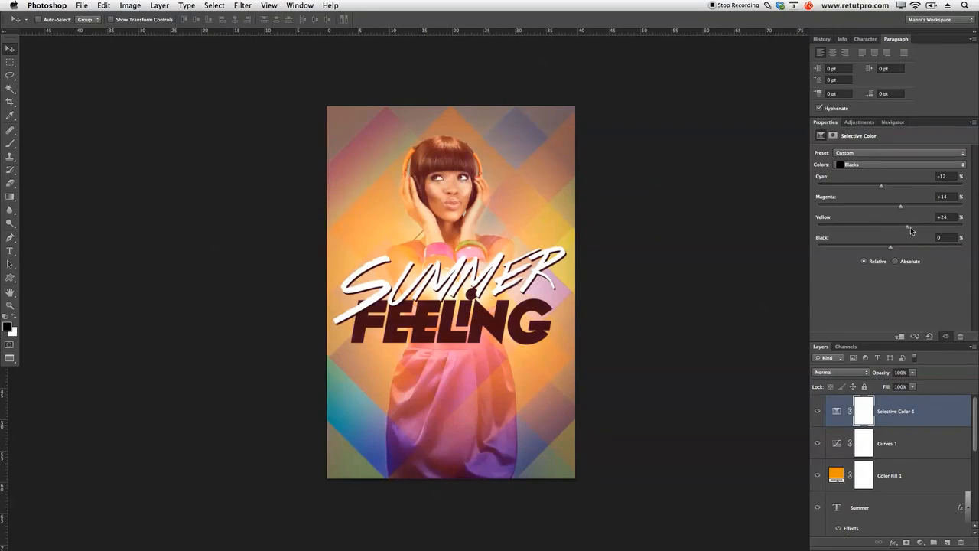
pyautogui.moveTo(899, 229); pyautogui.dragTo(878, 227)
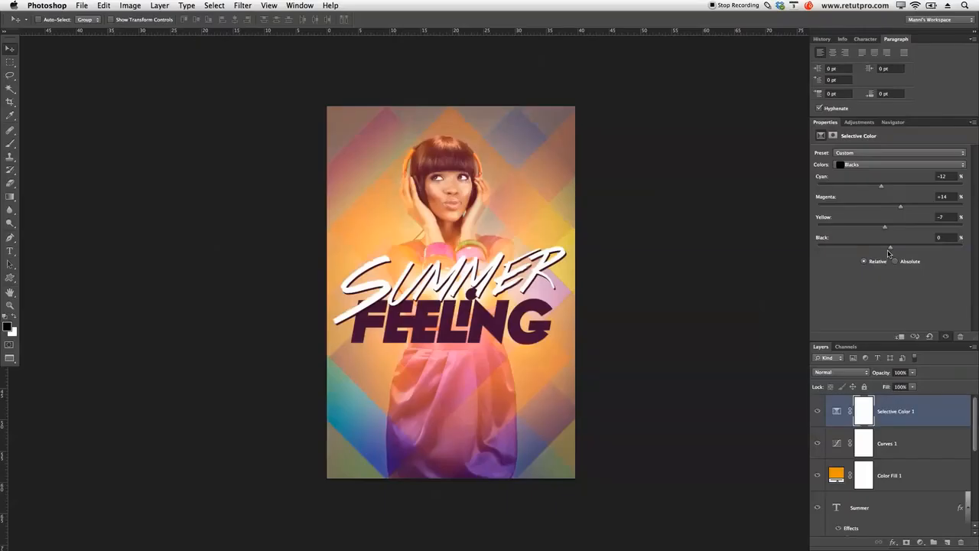
pyautogui.moveTo(889, 252); pyautogui.dragTo(875, 253)
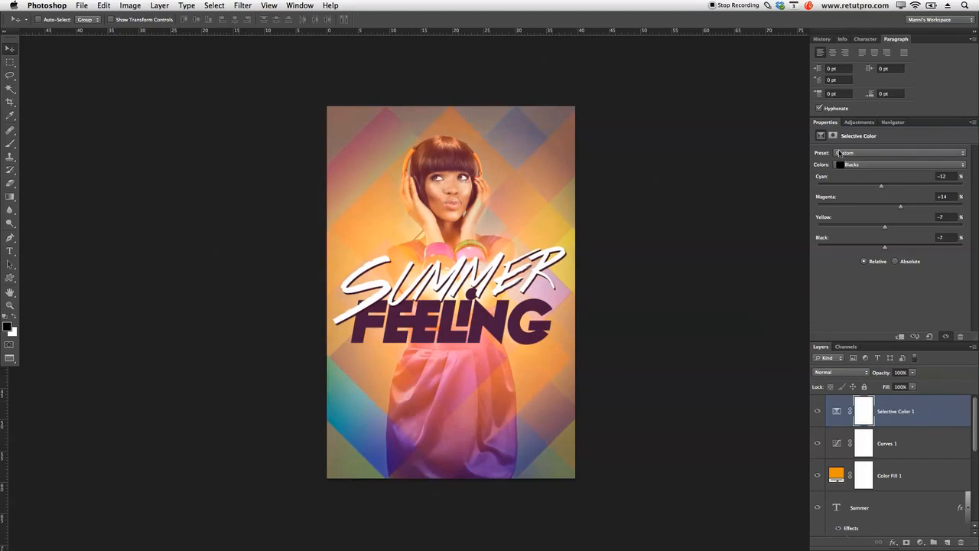
# Group all layers from Selective Color 1 down to the skin layer, leaving Shape and Basic out
pyautogui.click(887, 124)
pyautogui.click(859, 123)
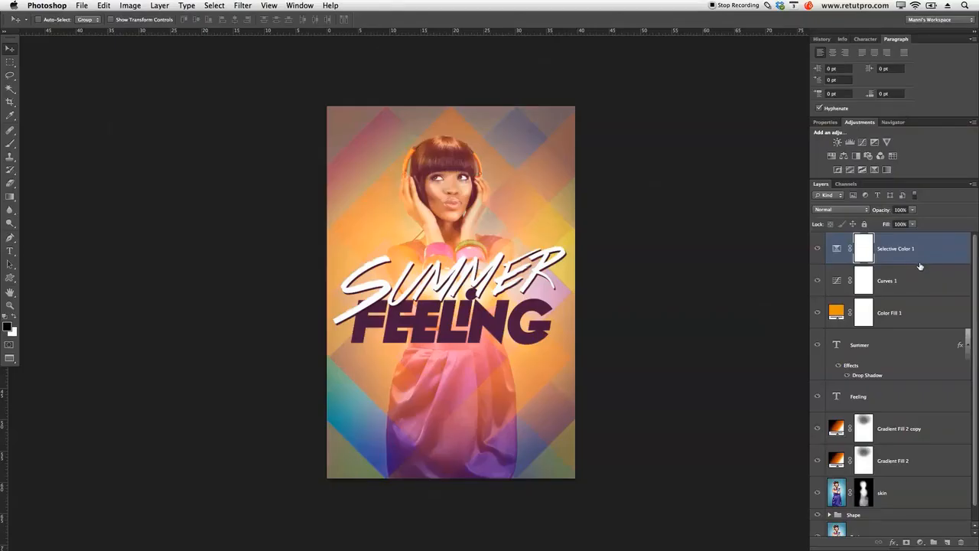
pyautogui.keyDown('shift'); pyautogui.click(917, 280); pyautogui.keyUp('shift')
pyautogui.keyDown('shift'); pyautogui.click(918, 320); pyautogui.keyUp('shift')
pyautogui.keyDown('shift'); pyautogui.click(924, 357); pyautogui.keyUp('shift')
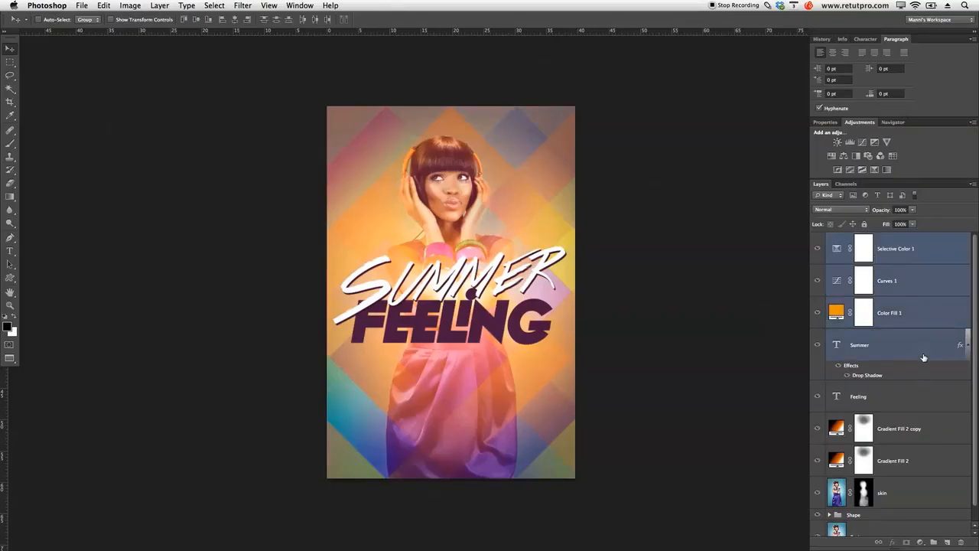
pyautogui.keyDown('shift'); pyautogui.click(920, 393); pyautogui.keyUp('shift')
pyautogui.keyDown('shift'); pyautogui.click(918, 428); pyautogui.keyUp('shift')
pyautogui.keyDown('shift'); pyautogui.click(918, 461); pyautogui.keyUp('shift')
pyautogui.keyDown('shift'); pyautogui.click(917, 492); pyautogui.keyUp('shift')
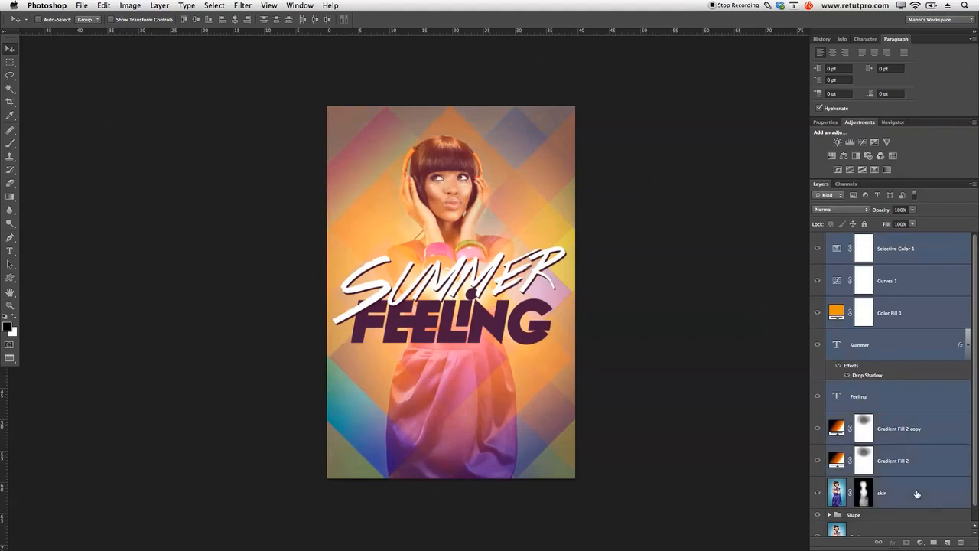
pyautogui.press('super+g')
# Rename the new group "Look" and toggle its visibility to compare the poster with and without it
pyautogui.doubleClick(849, 239)
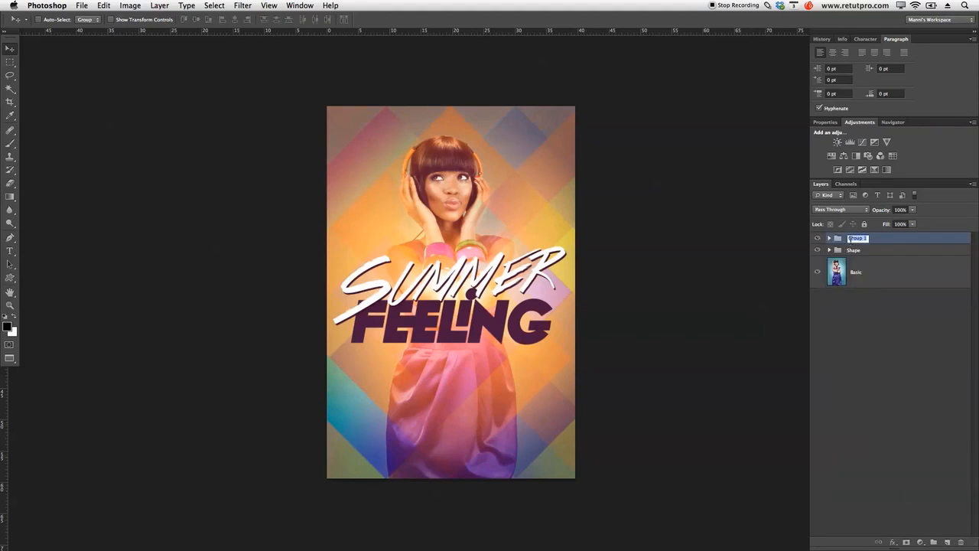
pyautogui.write('T')
pyautogui.press('Return')
pyautogui.click(818, 238)
pyautogui.click(818, 238)
pyautogui.click(818, 239)
pyautogui.click(818, 239)
# Duplicate the Basic layer, move the copy above the Look group and rename it "Skin"
pyautogui.click(849, 280)
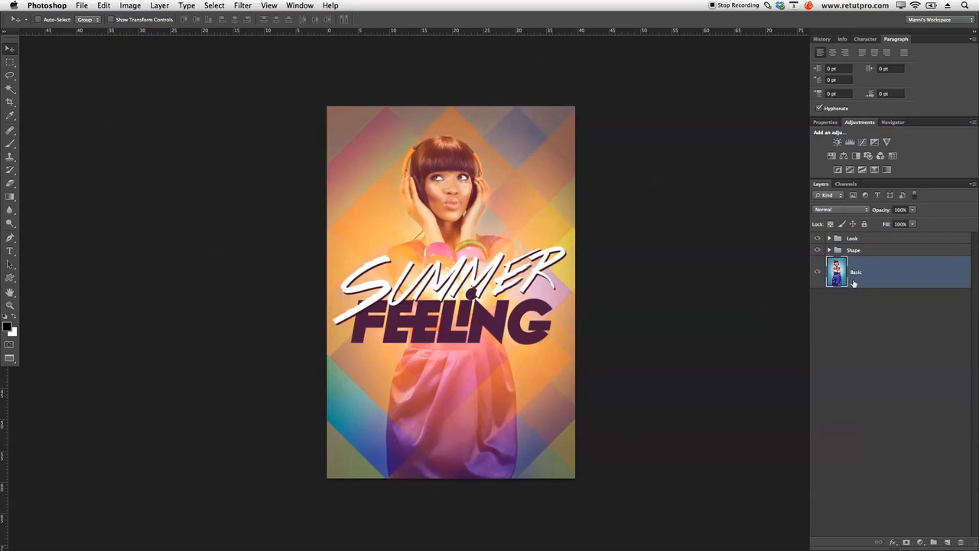
pyautogui.press('super+j')
pyautogui.moveTo(848, 280); pyautogui.dragTo(858, 235)
pyautogui.doubleClick(861, 250)
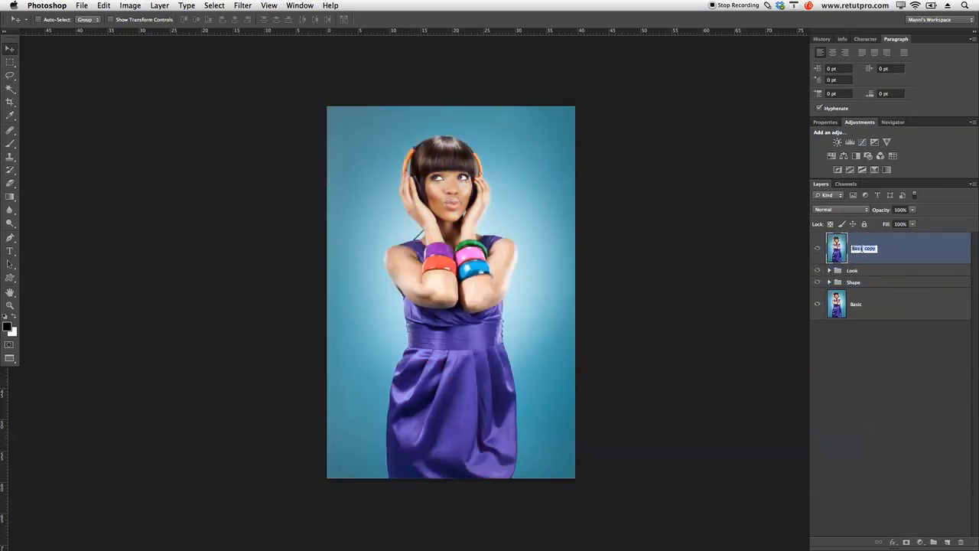
pyautogui.write('E')
pyautogui.press('Return')
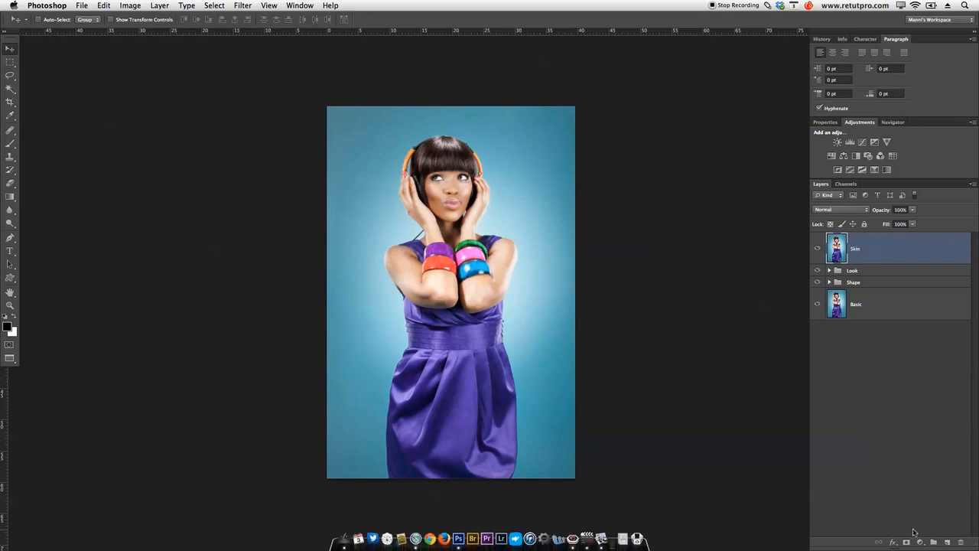
# Add a black layer mask to the Skin layer and set up a white brush at 10% opacity
pyautogui.keyDown('alt'); pyautogui.click(908, 541); pyautogui.keyUp('alt')
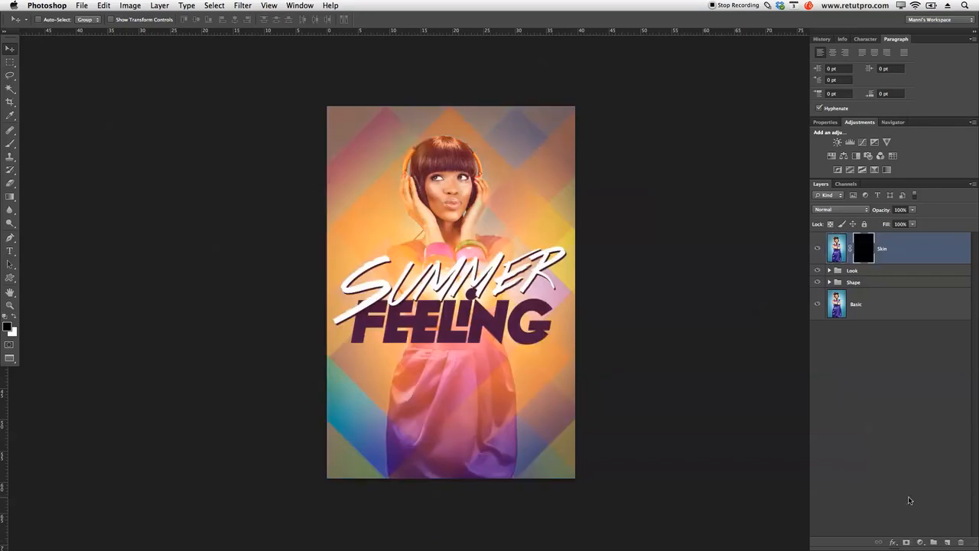
pyautogui.press('b')
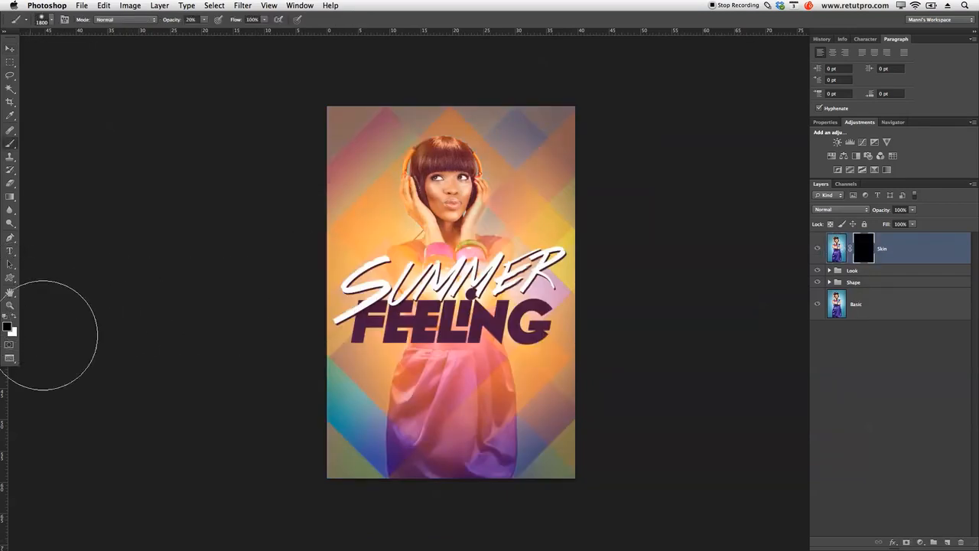
pyautogui.click(12, 317)
pyautogui.moveTo(175, 21); pyautogui.dragTo(173, 21)
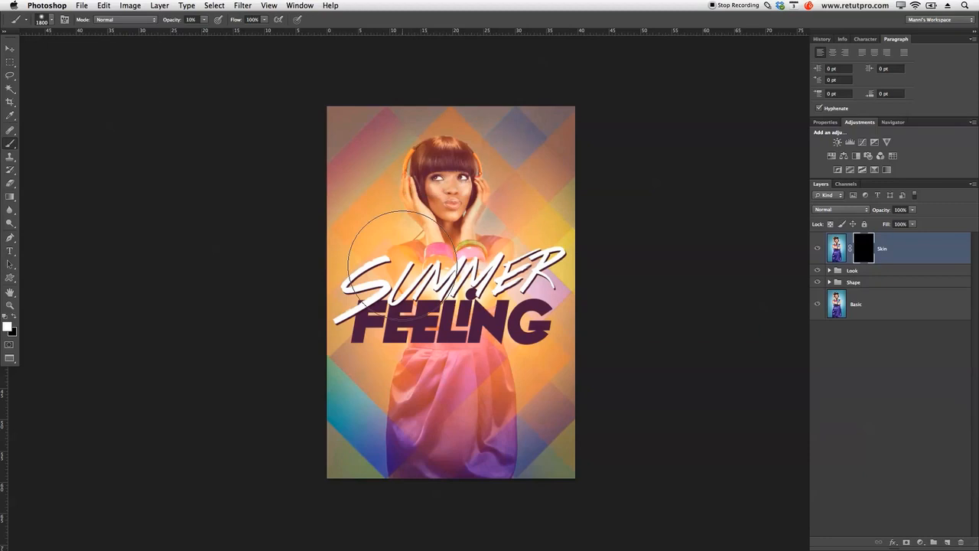
# Paint white on the Skin mask over the woman's face, hands and arms, ending with a 1200 px brush
pyautogui.press('[')
pyautogui.press('[')
pyautogui.press('[')
pyautogui.press('[')
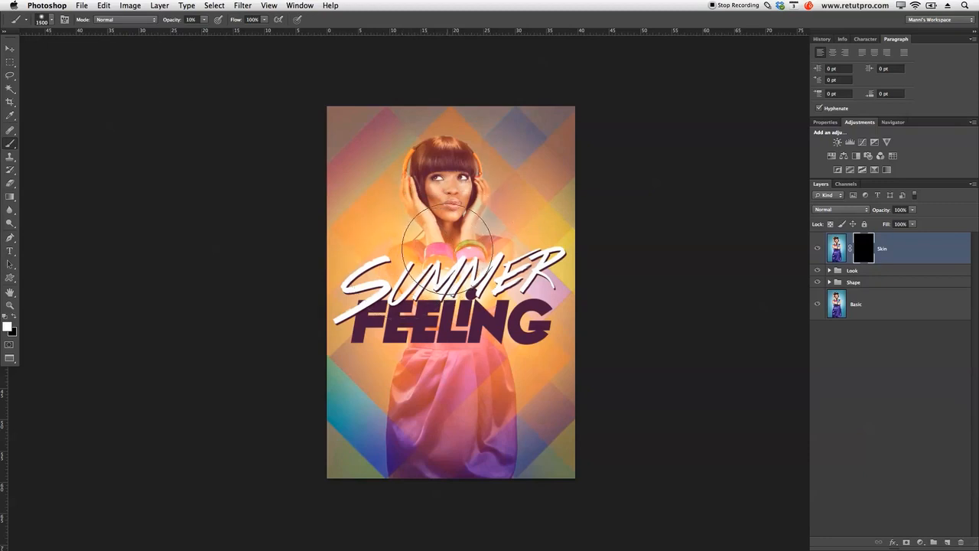
pyautogui.press('[')
pyautogui.press('[')
pyautogui.press('[')
pyautogui.press('[')
pyautogui.press('[')
pyautogui.moveTo(436, 182)
pyautogui.mouseDown()
pyautogui.moveTo(438, 167)
pyautogui.moveTo(459, 207)
pyautogui.moveTo(454, 246)
pyautogui.moveTo(486, 256)
pyautogui.mouseUp()
pyautogui.press(']')
pyautogui.press(']')
pyautogui.press(']')
pyautogui.moveTo(427, 274)
pyautogui.mouseDown()
pyautogui.moveTo(431, 208)
pyautogui.moveTo(410, 170)
pyautogui.moveTo(420, 196)
pyautogui.mouseUp()
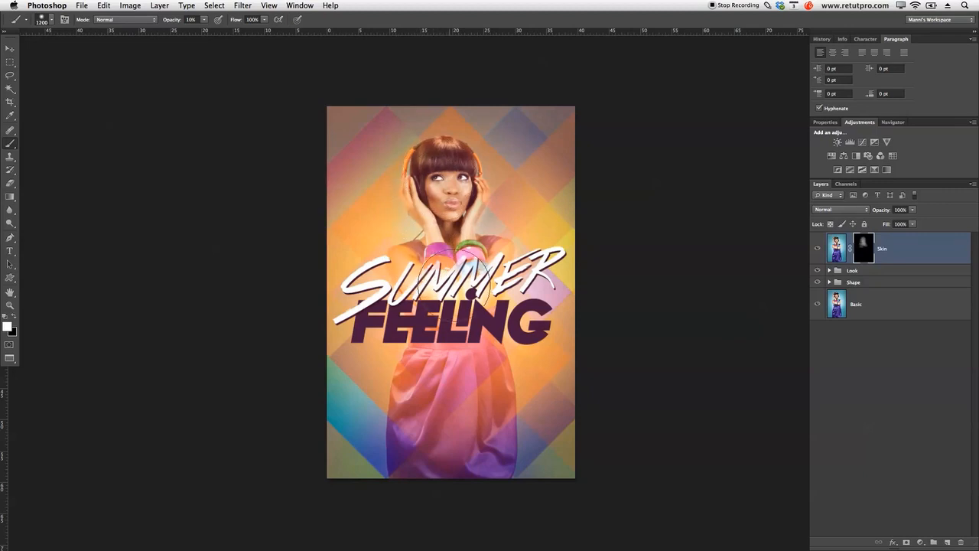
# Paint white on the Skin layer's mask over the woman's dress with an enlarged soft brush at 10% opacity
pyautogui.press(']')
pyautogui.press(']')
pyautogui.press(']')
pyautogui.press(']')
pyautogui.moveTo(433, 371)
pyautogui.mouseDown()
pyautogui.moveTo(427, 390)
pyautogui.moveTo(468, 367)
pyautogui.moveTo(474, 381)
pyautogui.moveTo(428, 448)
pyautogui.moveTo(453, 459)
pyautogui.moveTo(438, 434)
pyautogui.mouseUp()
pyautogui.press(']')
pyautogui.press('[')
pyautogui.press('[')
pyautogui.press('[')
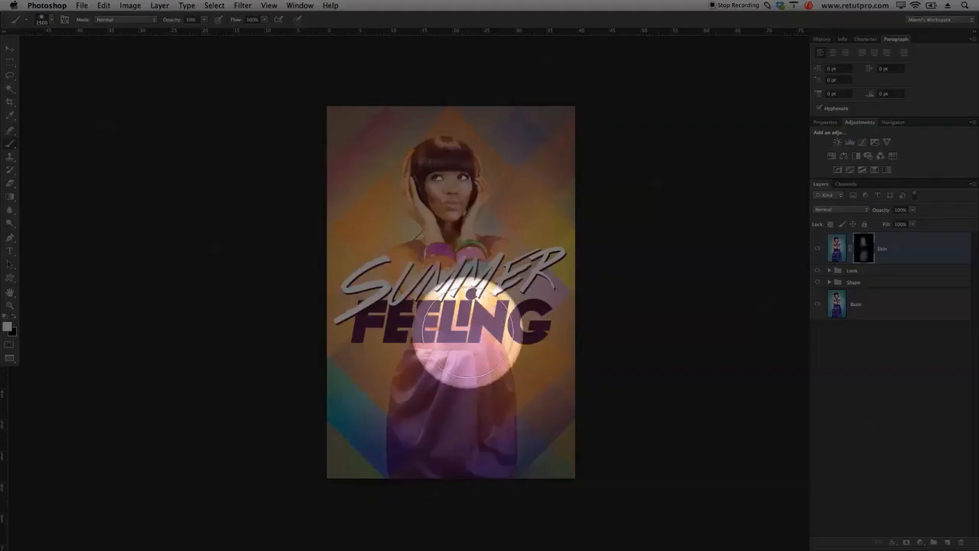
# Switch to black and paint back the Skin mask around the woman's waist and the title with a brush of about 1000 px
pyautogui.press('[')
pyautogui.press('[')
pyautogui.press('[')
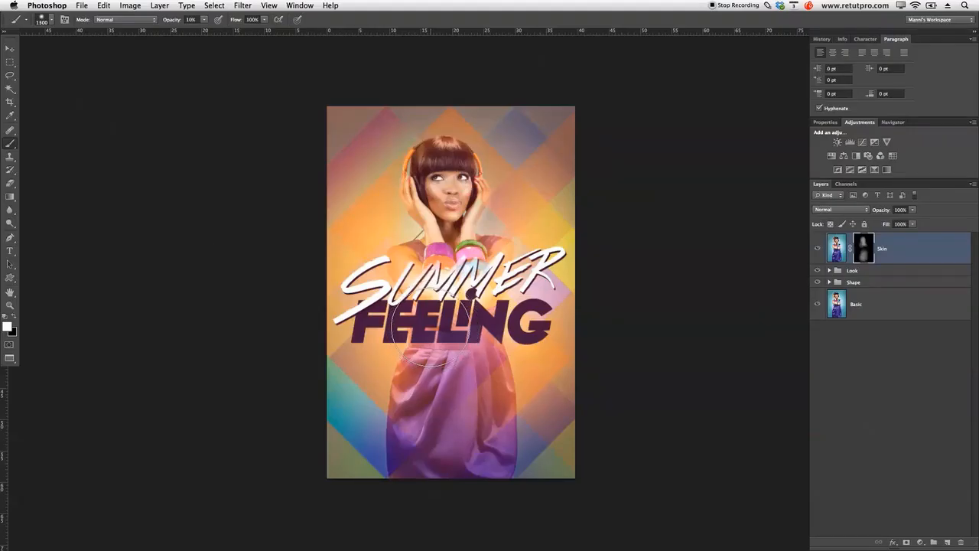
pyautogui.press('x')
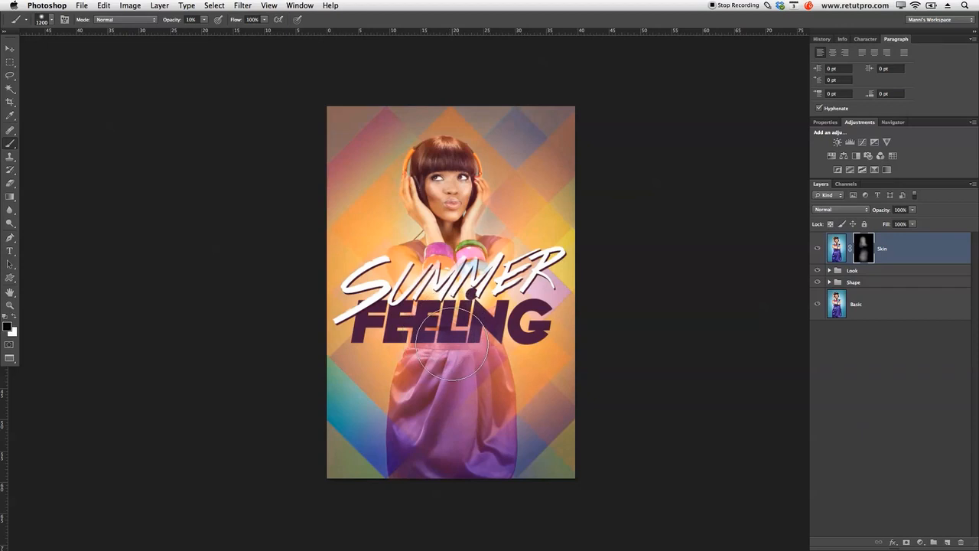
pyautogui.press('[')
pyautogui.press('[')
pyautogui.press('[')
pyautogui.press('[')
pyautogui.press(']')
pyautogui.press(']')
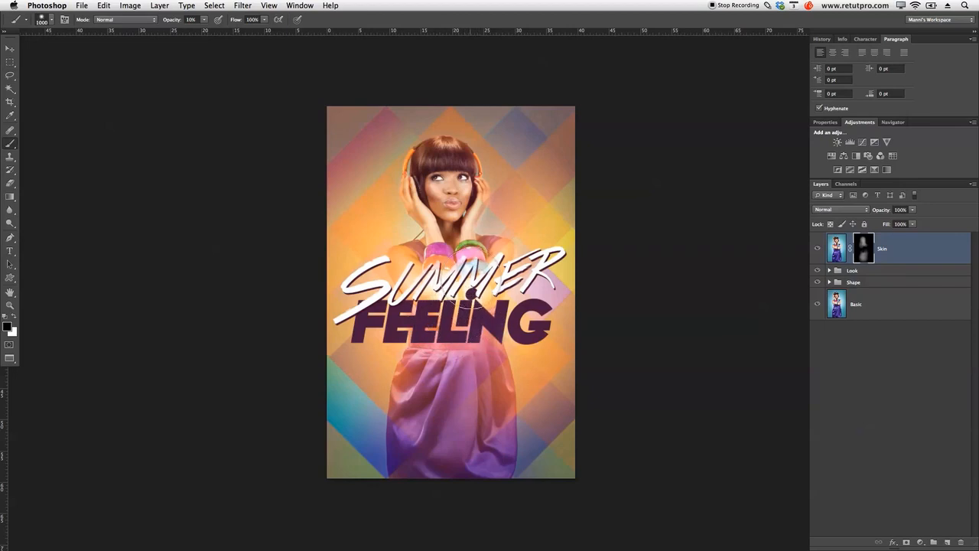
# Mask the Skin layer off the "FEELING" lettering with black at 100% opacity, using brush sizes from 150 to 600 px
pyautogui.press('[')
pyautogui.press('[')
pyautogui.press('[')
pyautogui.press('[')
pyautogui.press('[')
pyautogui.press('[')
pyautogui.press('[')
pyautogui.press('[')
pyautogui.press('[')
pyautogui.press('[')
pyautogui.press('[')
pyautogui.press('[')
pyautogui.press('[')
pyautogui.press('[')
pyautogui.press('[')
pyautogui.press('[')
pyautogui.press('[')
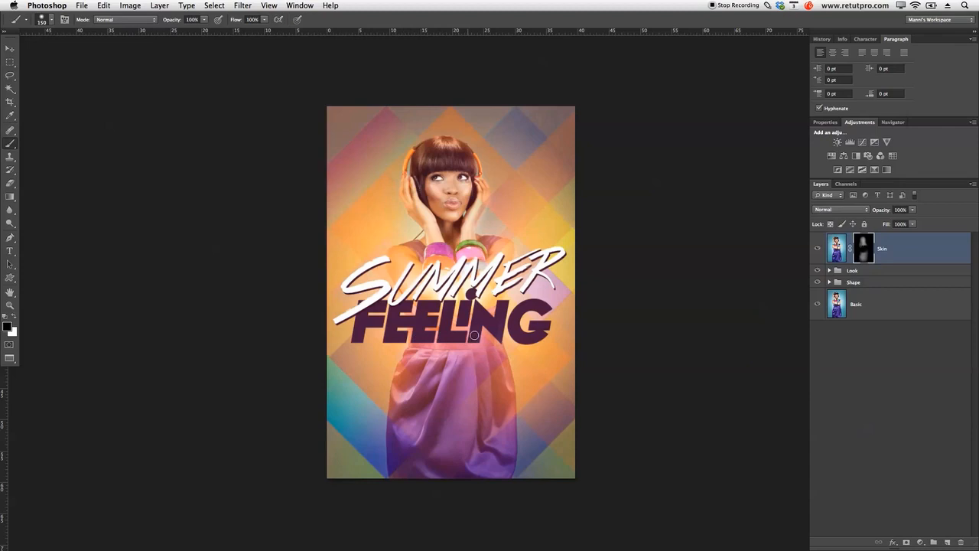
pyautogui.press(']')
pyautogui.press(']')
pyautogui.press(']')
pyautogui.press(']')
pyautogui.press(']')
pyautogui.press(']')
pyautogui.press(']')
pyautogui.press(']')
pyautogui.press(']')
# Add a Solid Color fill layer above the Skin layer in yellow-orange #deb200
pyautogui.click(921, 542)
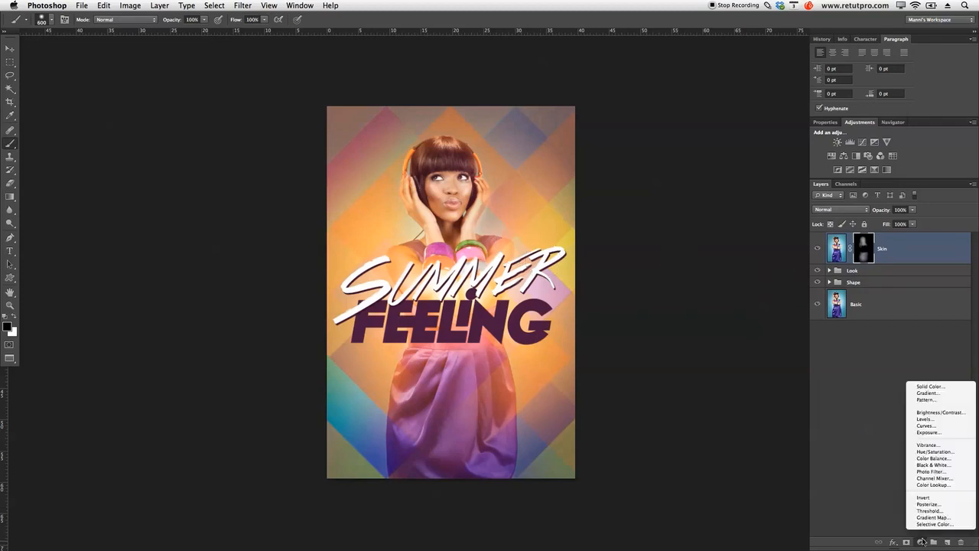
pyautogui.click(934, 388)
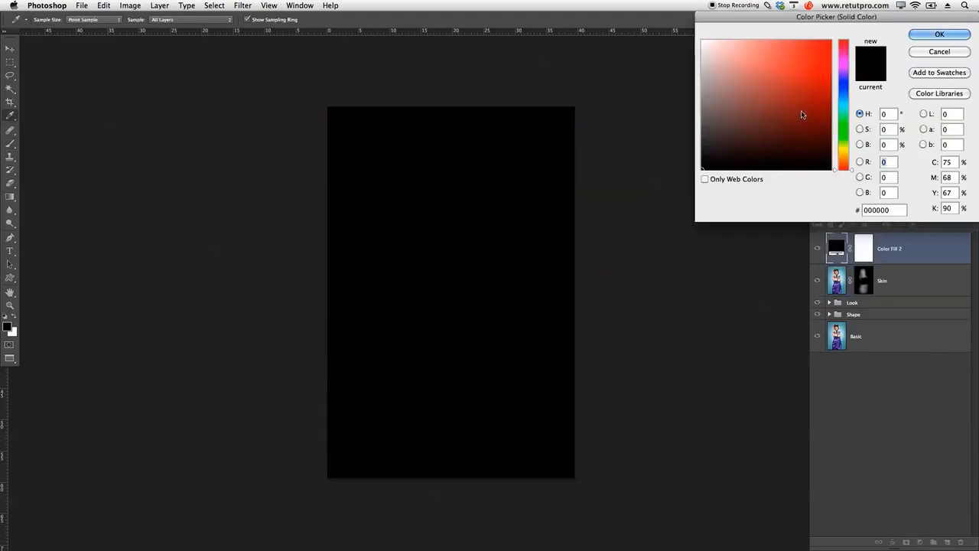
pyautogui.click(845, 153)
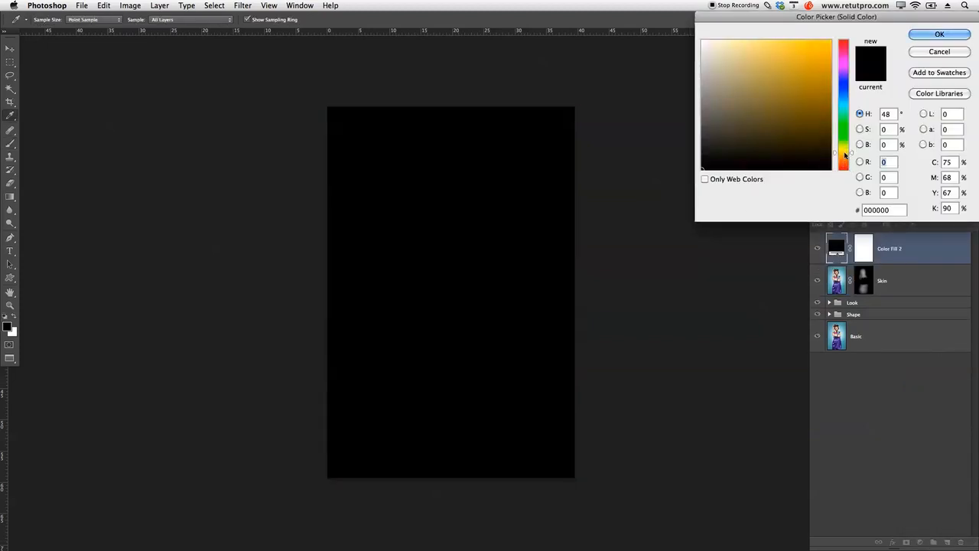
pyautogui.click(827, 61)
pyautogui.moveTo(827, 61); pyautogui.dragTo(830, 56)
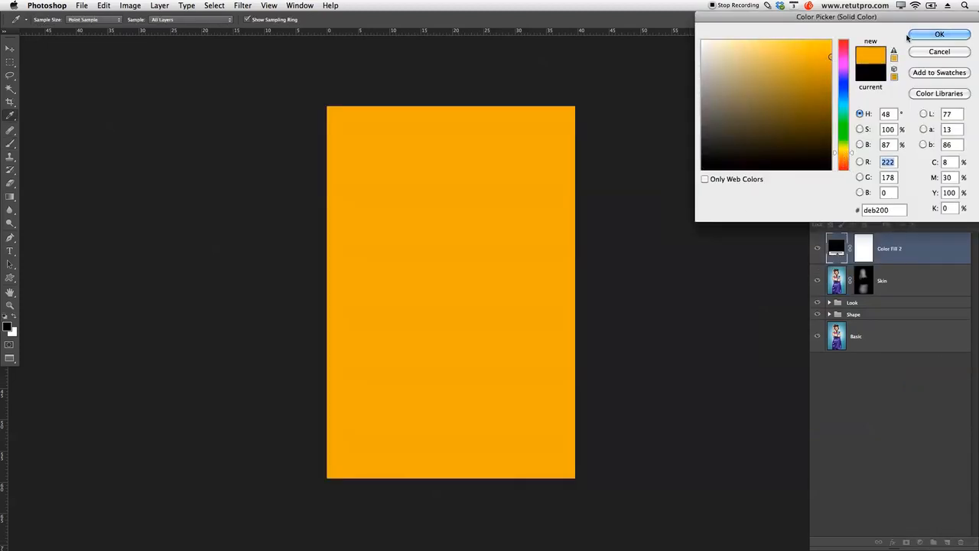
pyautogui.click(934, 35)
pyautogui.press('b')
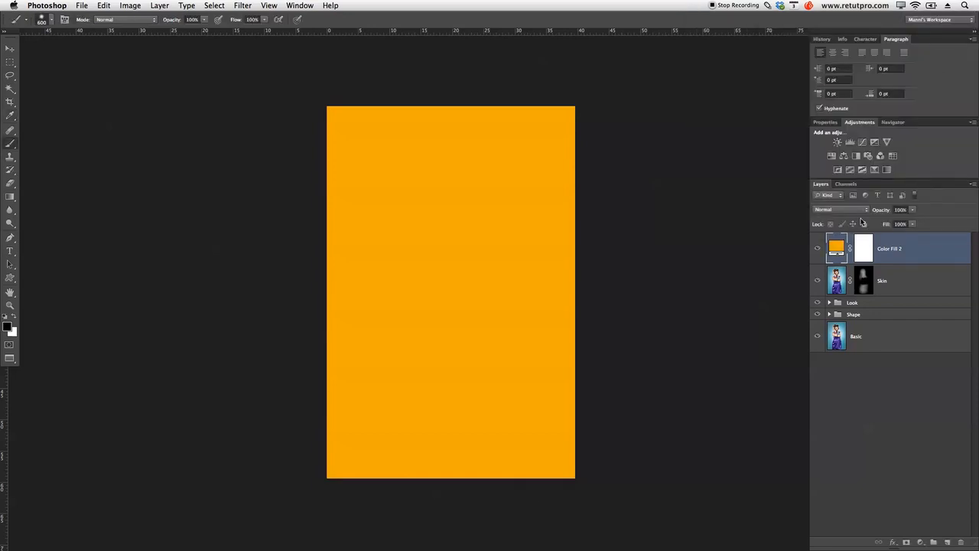
# Set the orange fill layer to Color blend mode at 2% opacity and toggle its visibility to compare the effect
pyautogui.click(838, 210)
pyautogui.click(823, 404)
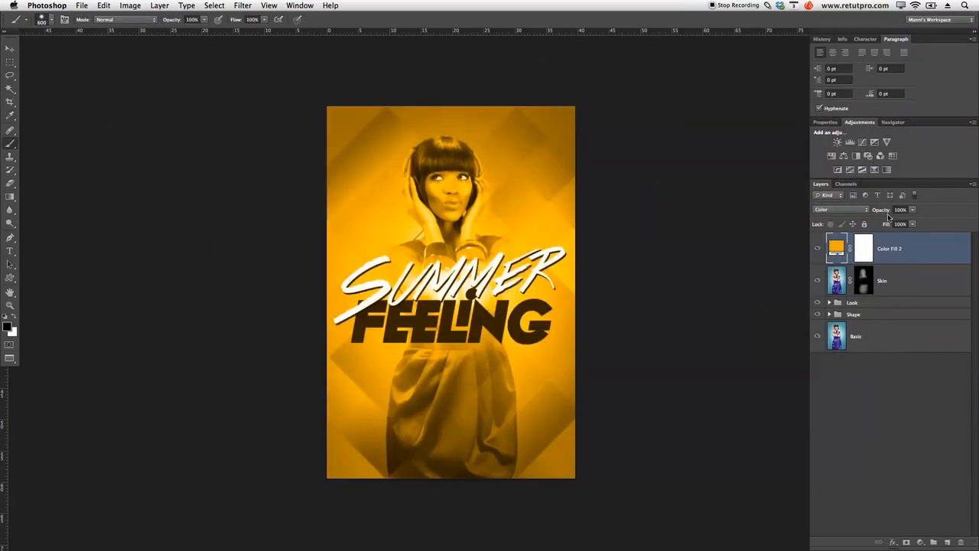
pyautogui.moveTo(885, 212); pyautogui.dragTo(839, 212)
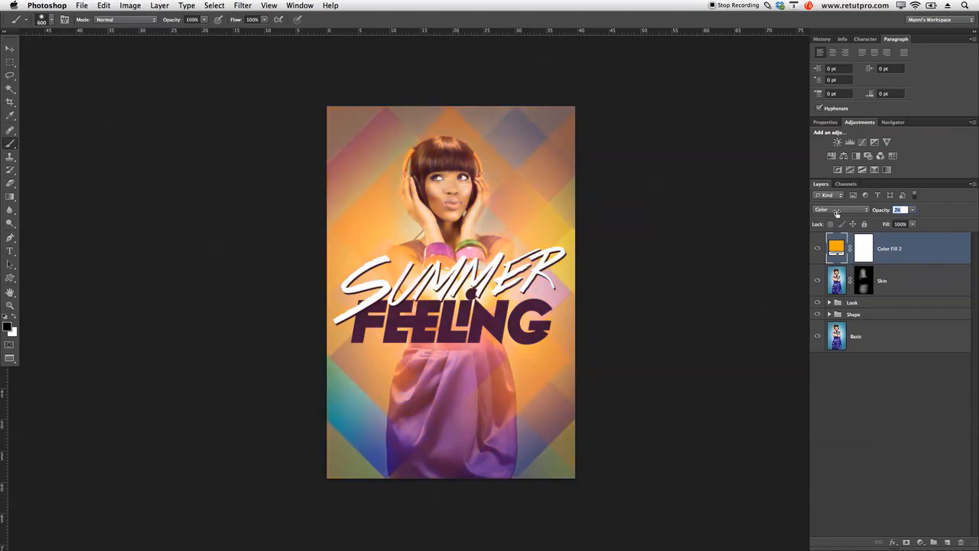
pyautogui.click(820, 249)
pyautogui.click(820, 249)
pyautogui.click(819, 250)
pyautogui.click(819, 249)
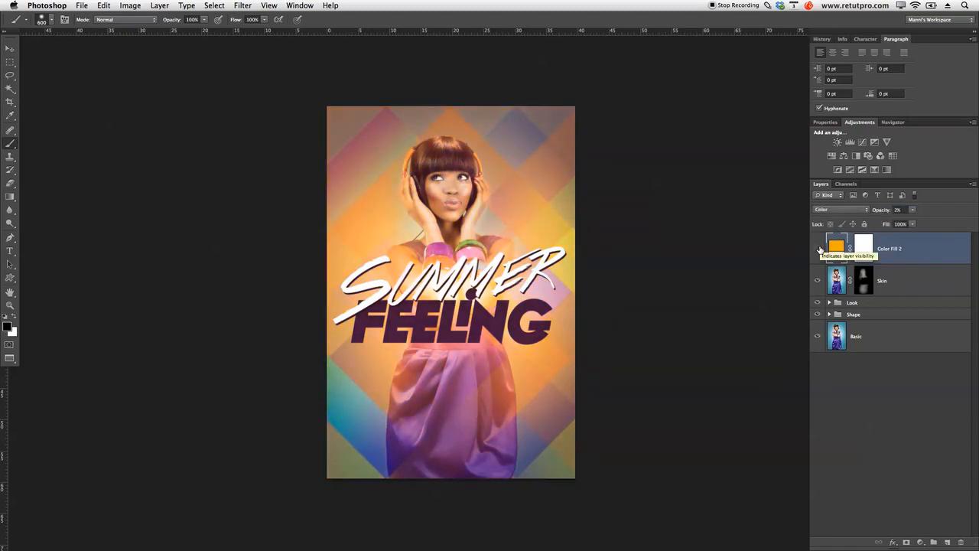